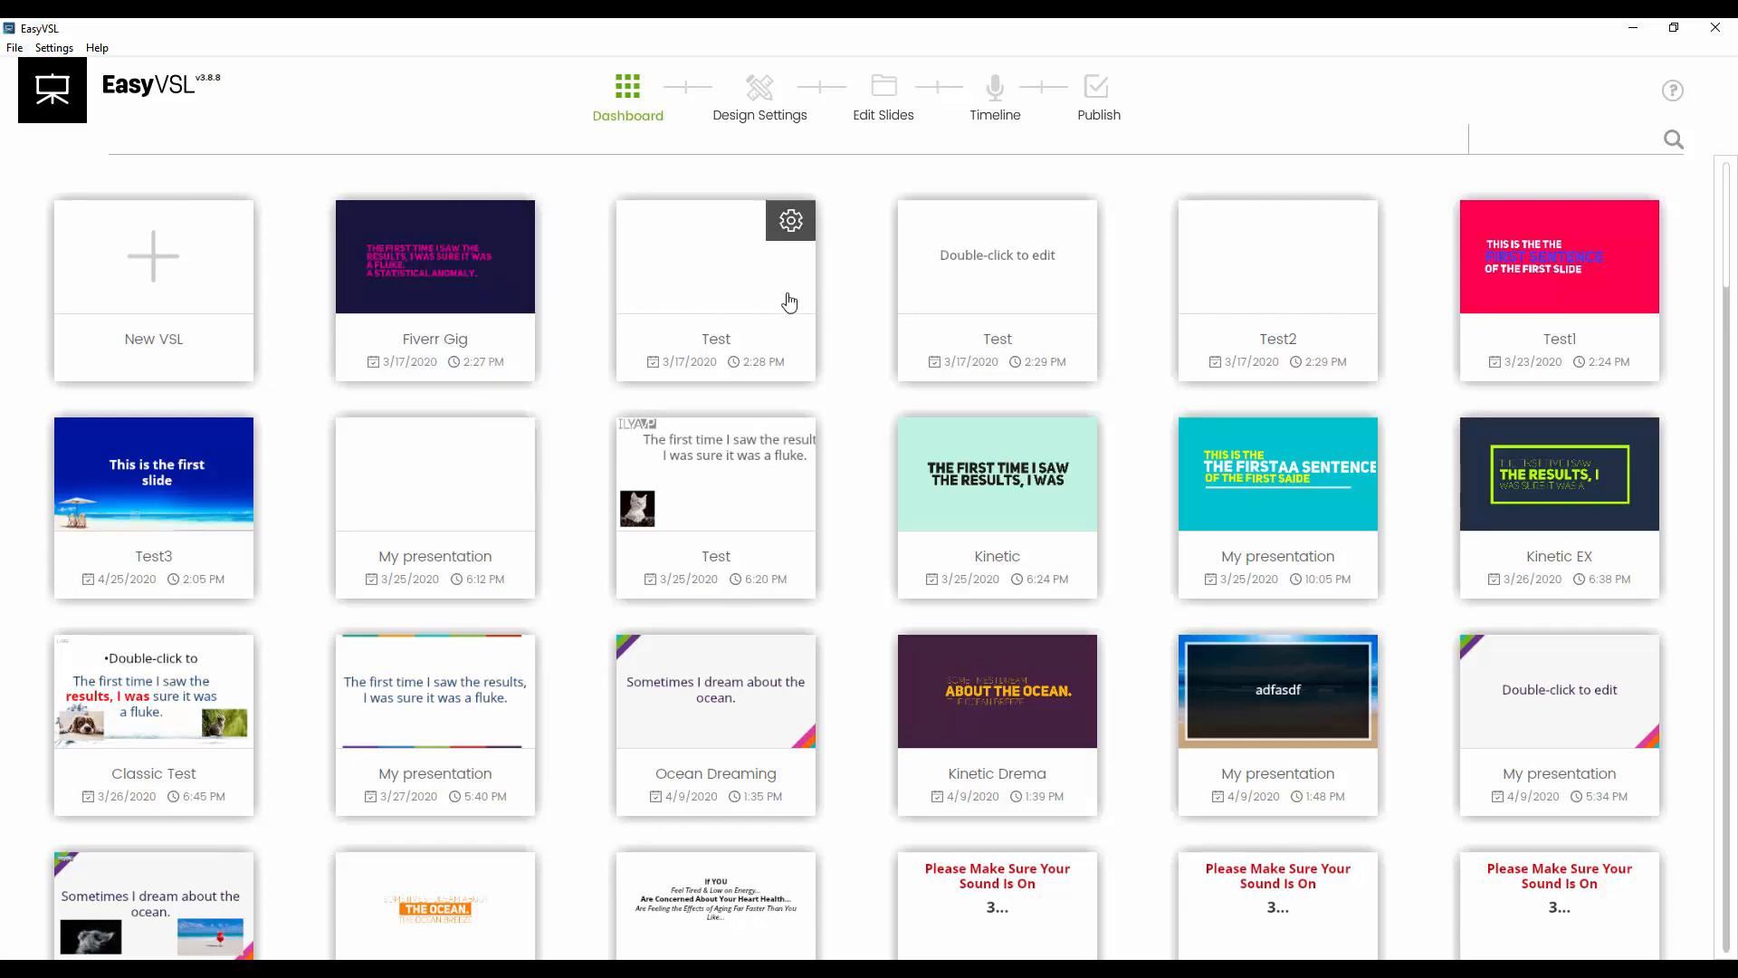
# Create a new VSL from pasted text using Classic Style
pyautogui.scroll(-20, 878, 355)
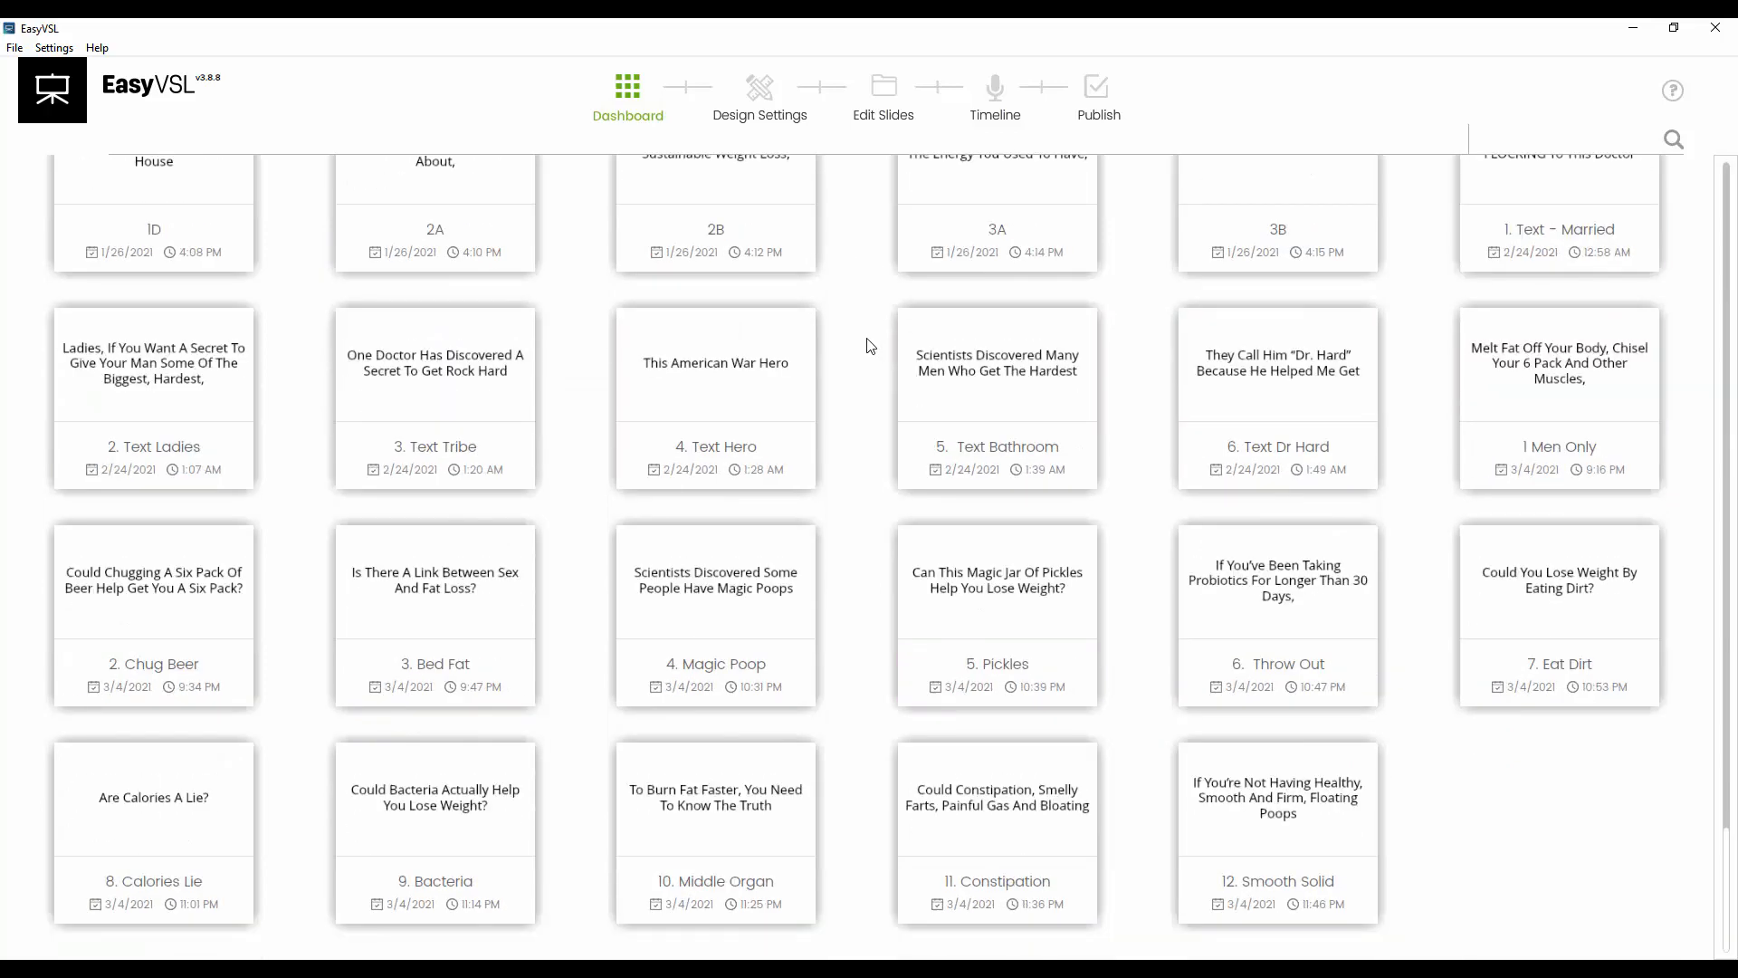
pyautogui.scroll(20, 869, 357)
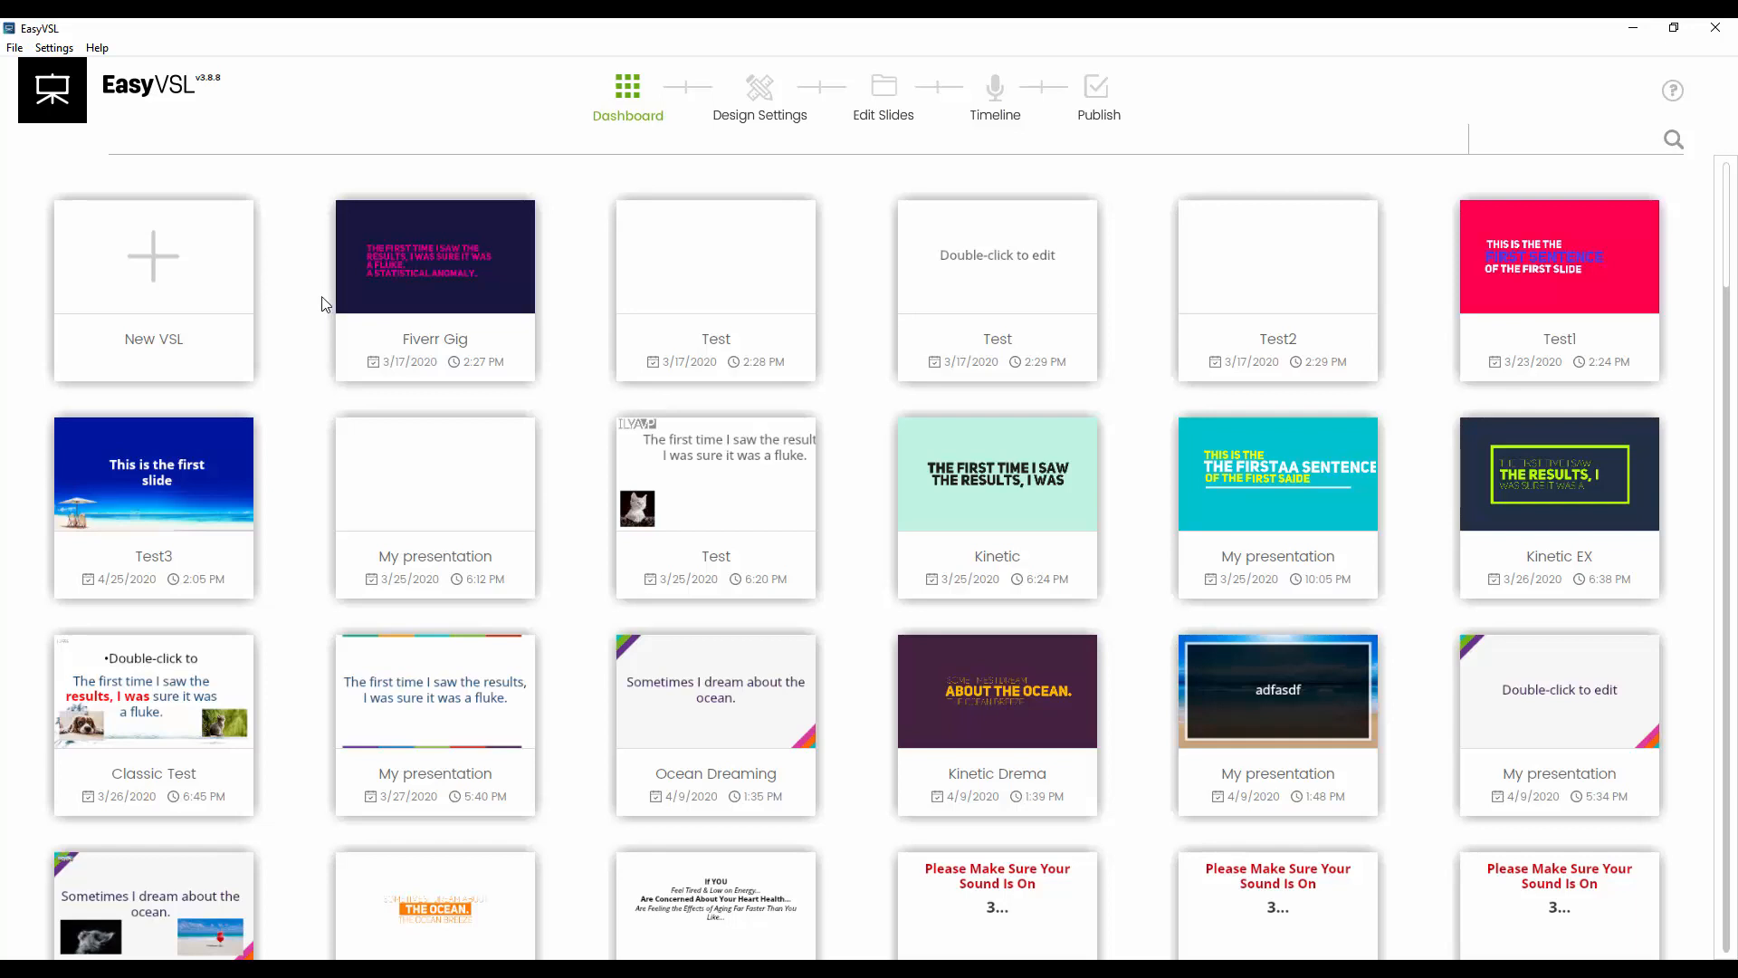
pyautogui.click(154, 291)
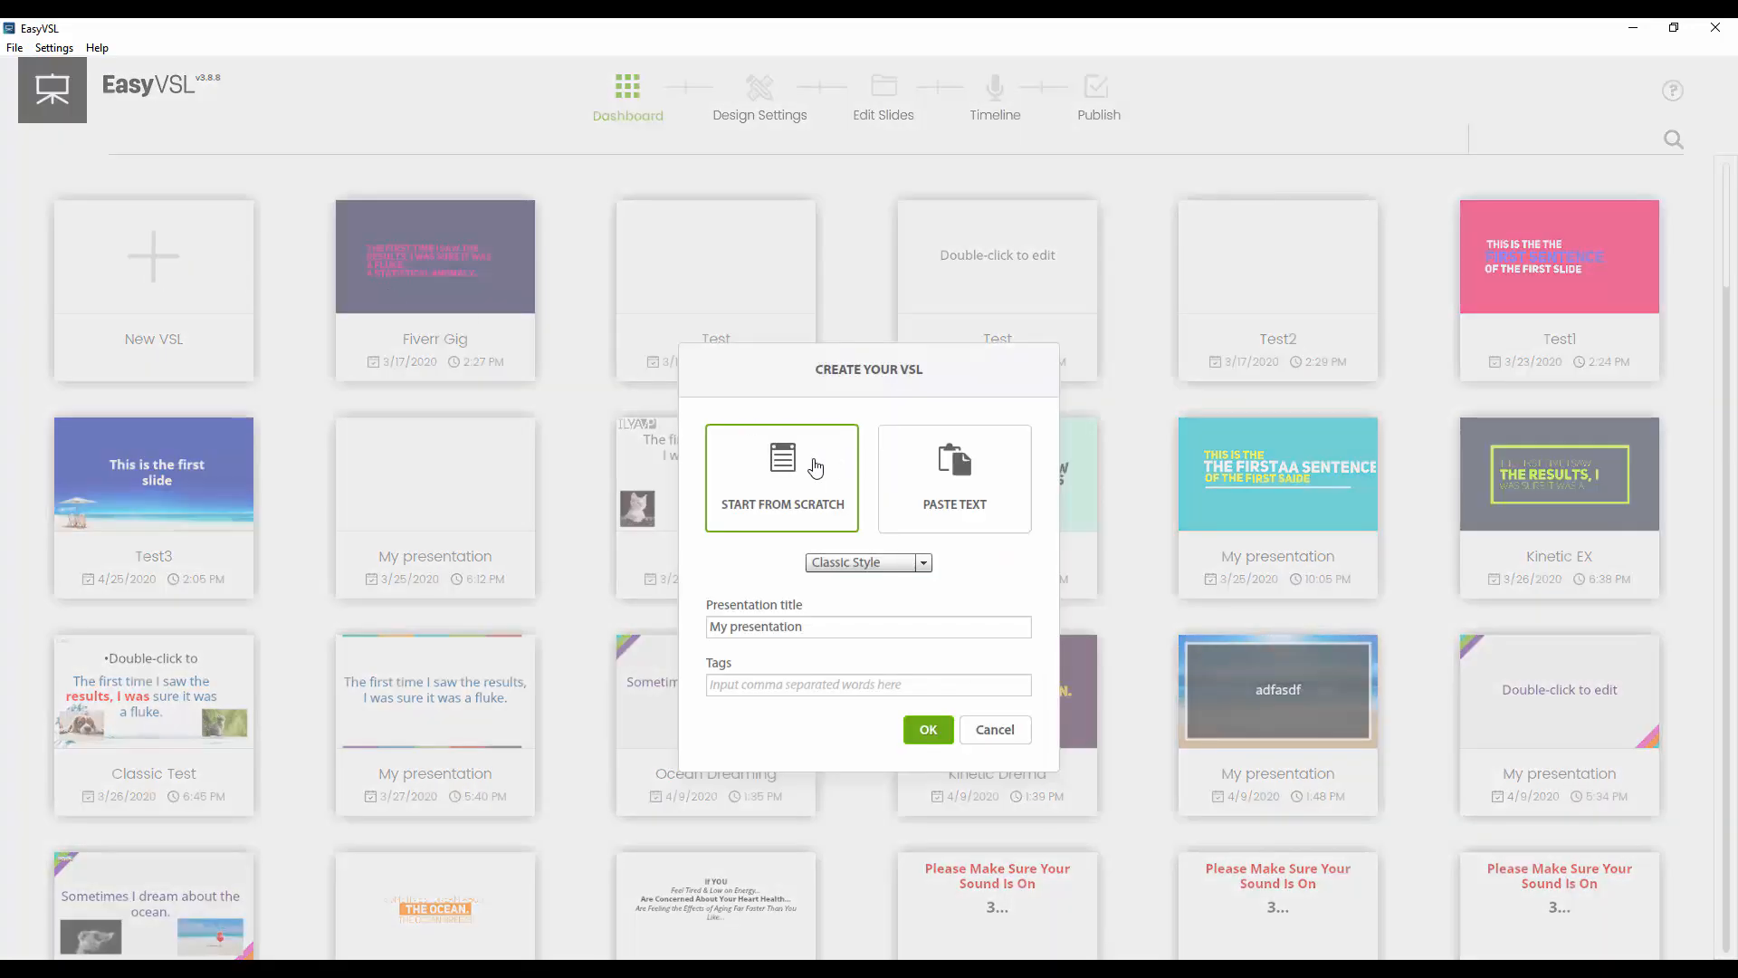
pyautogui.click(980, 489)
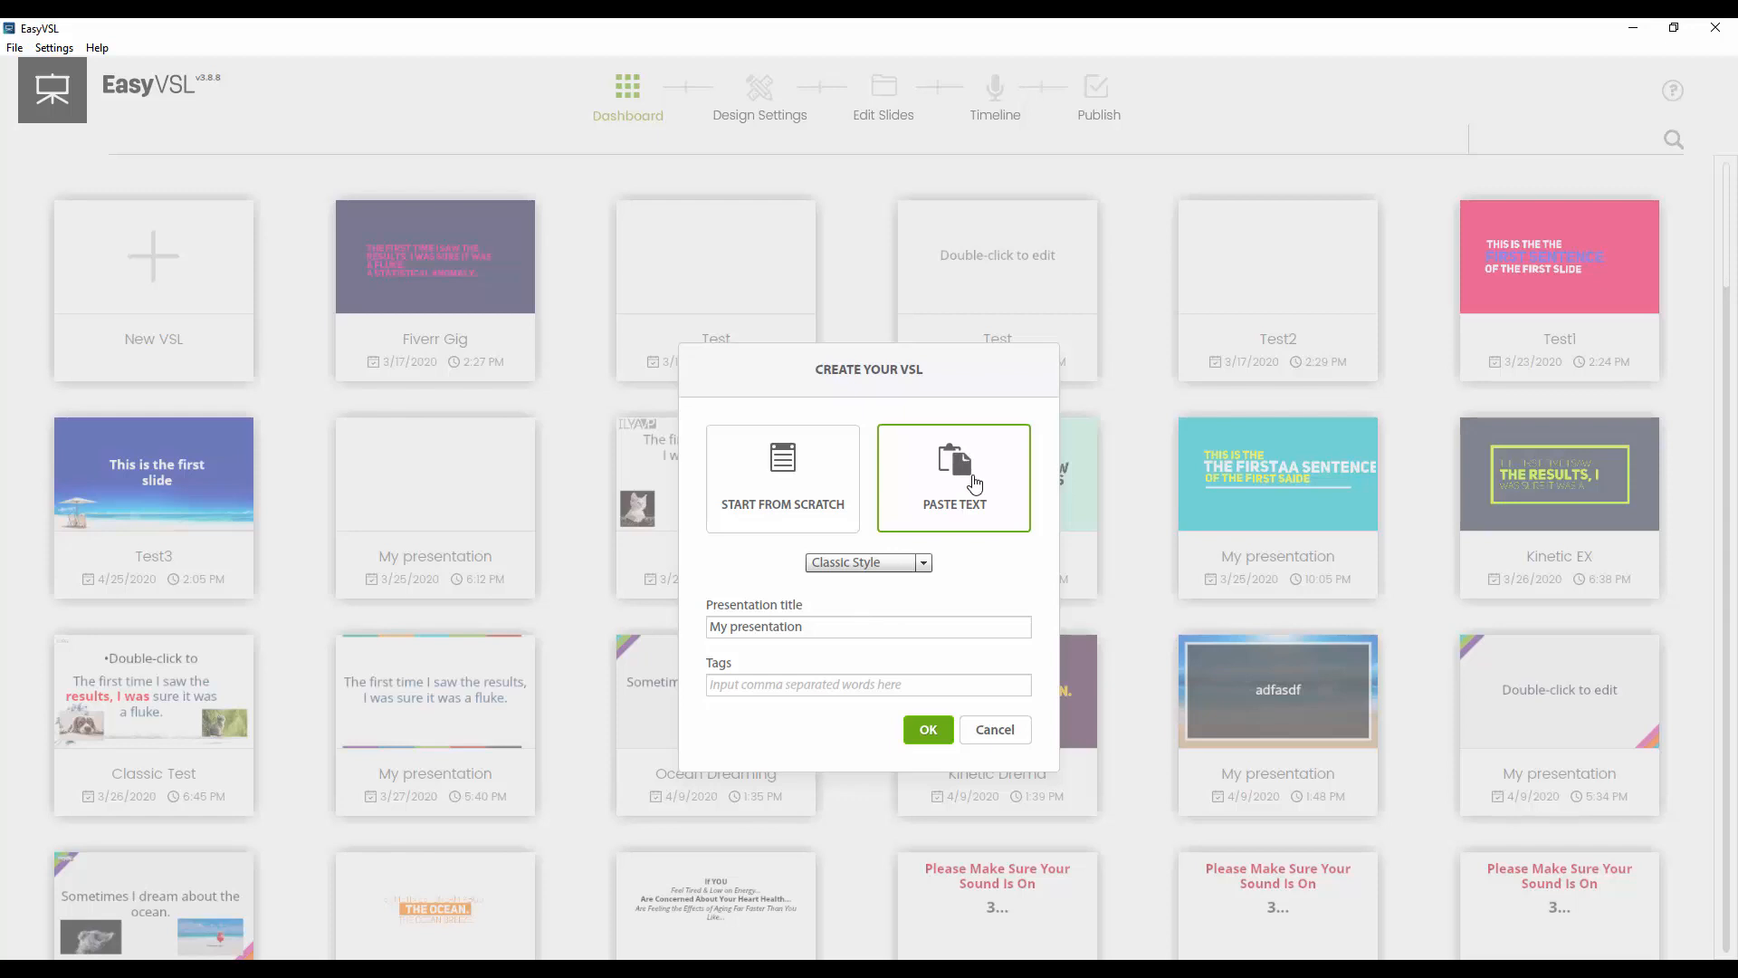
pyautogui.click(923, 562)
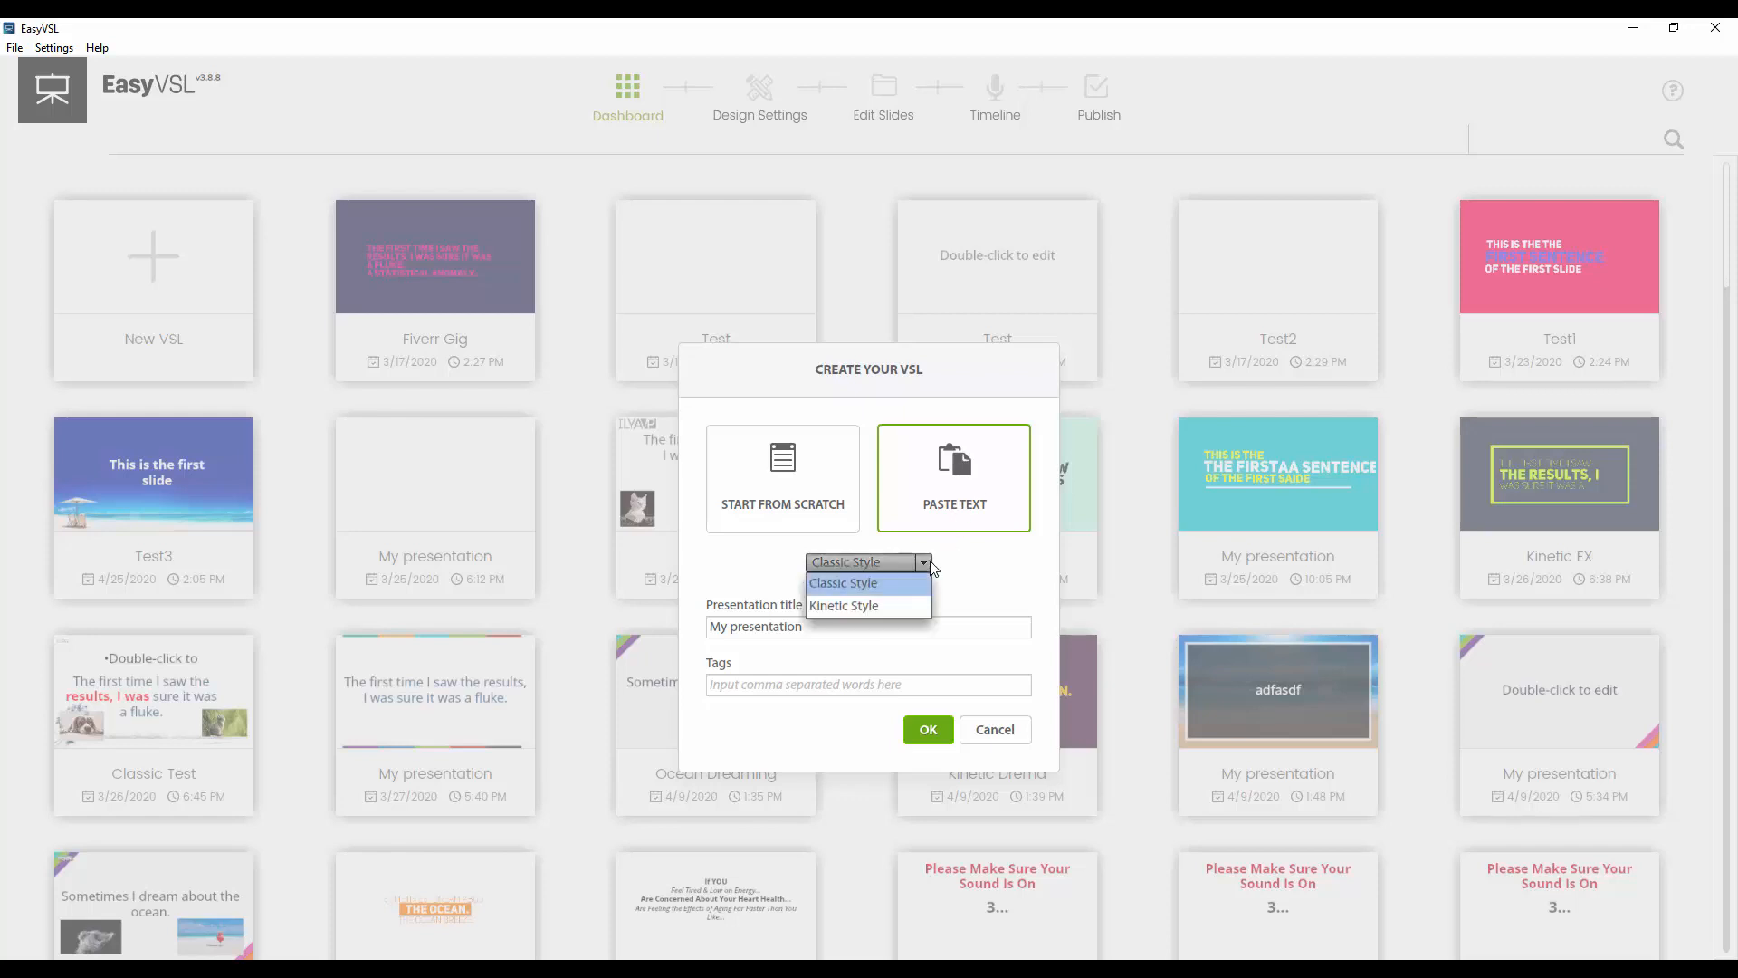
pyautogui.click(858, 563)
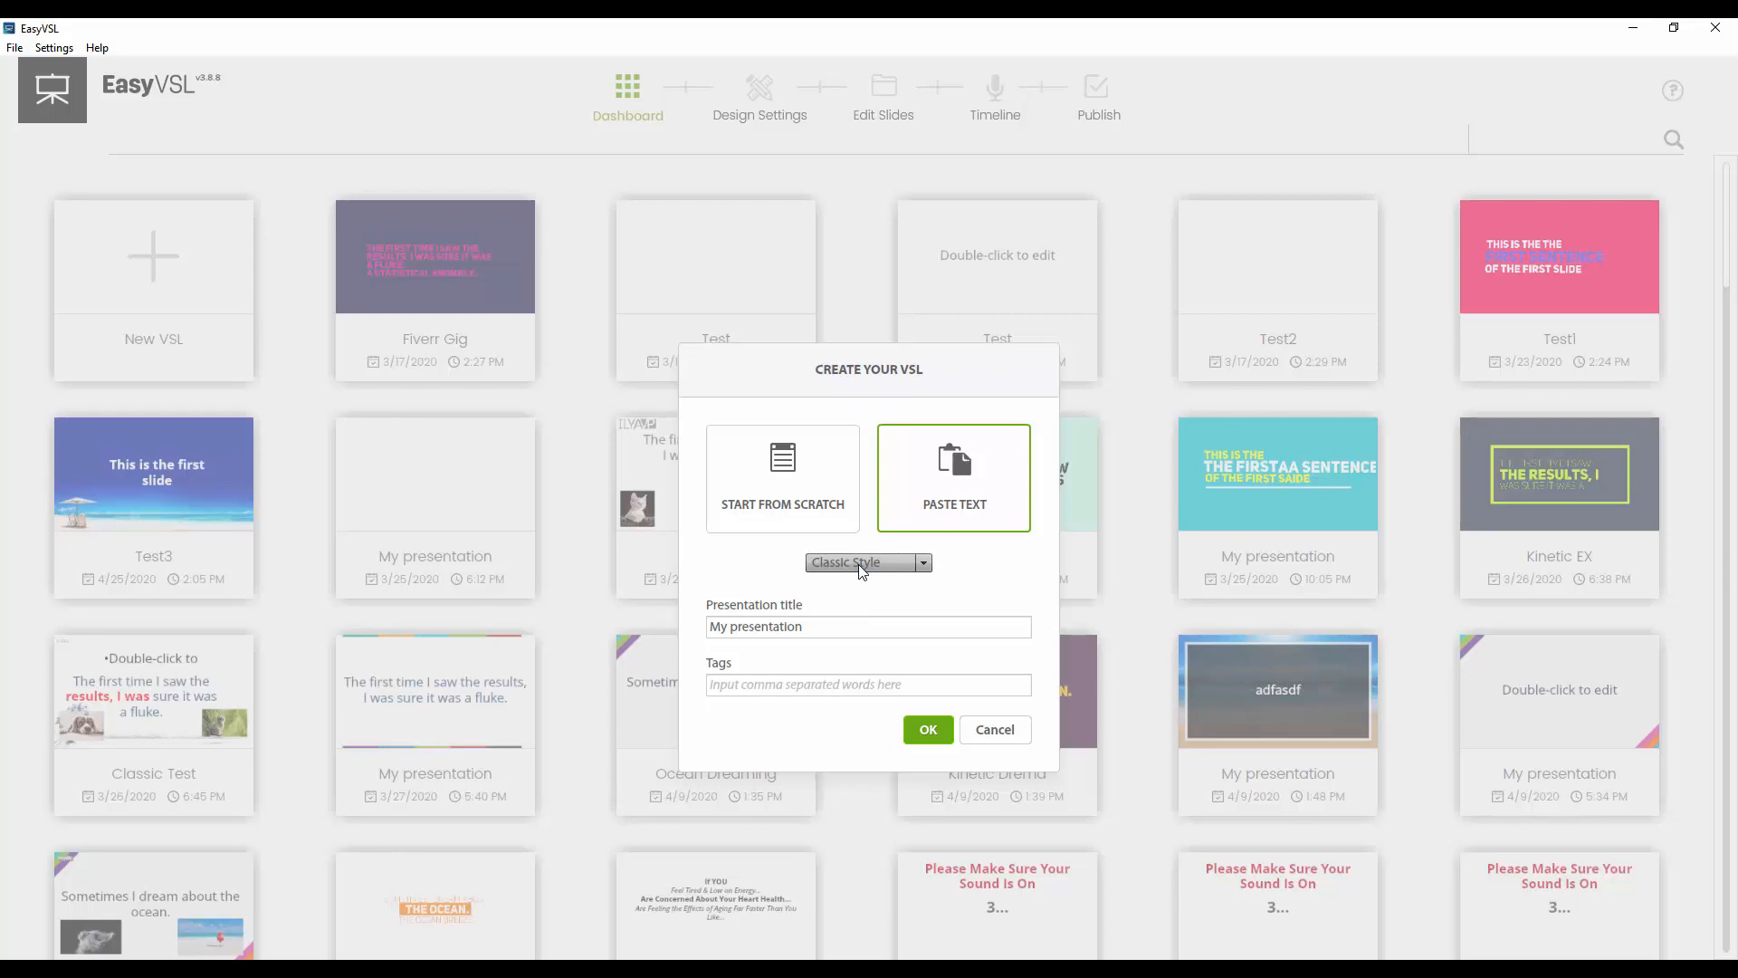
pyautogui.click(860, 564)
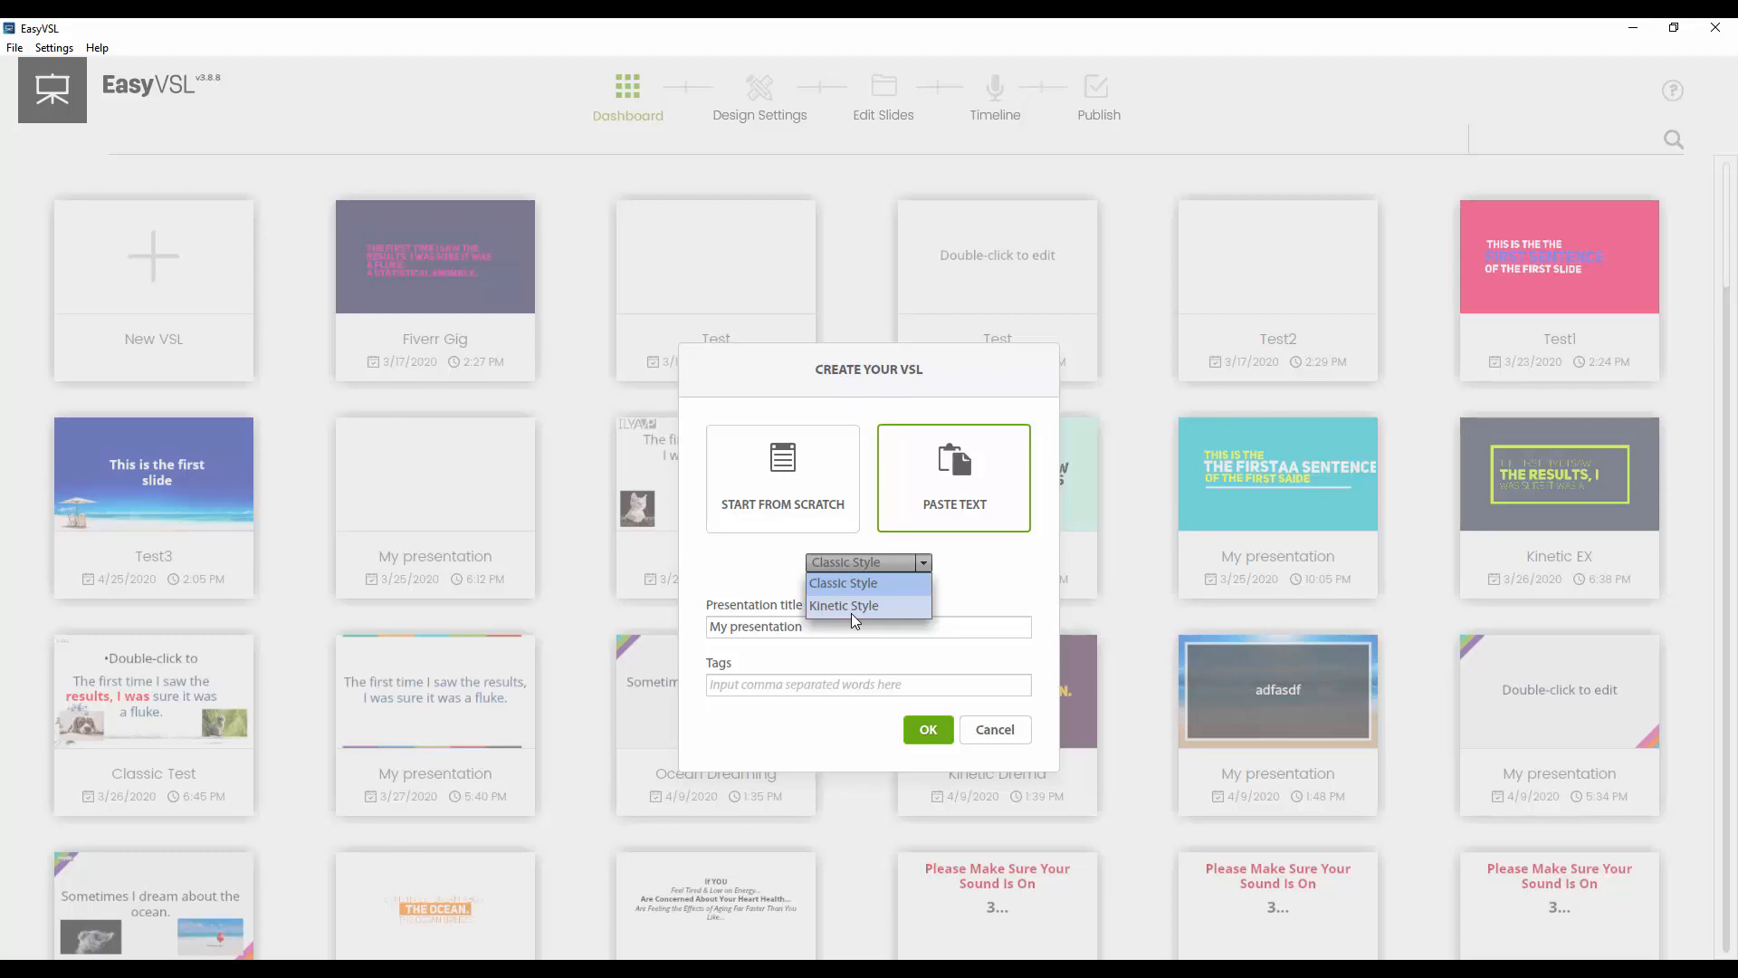
pyautogui.click(1007, 545)
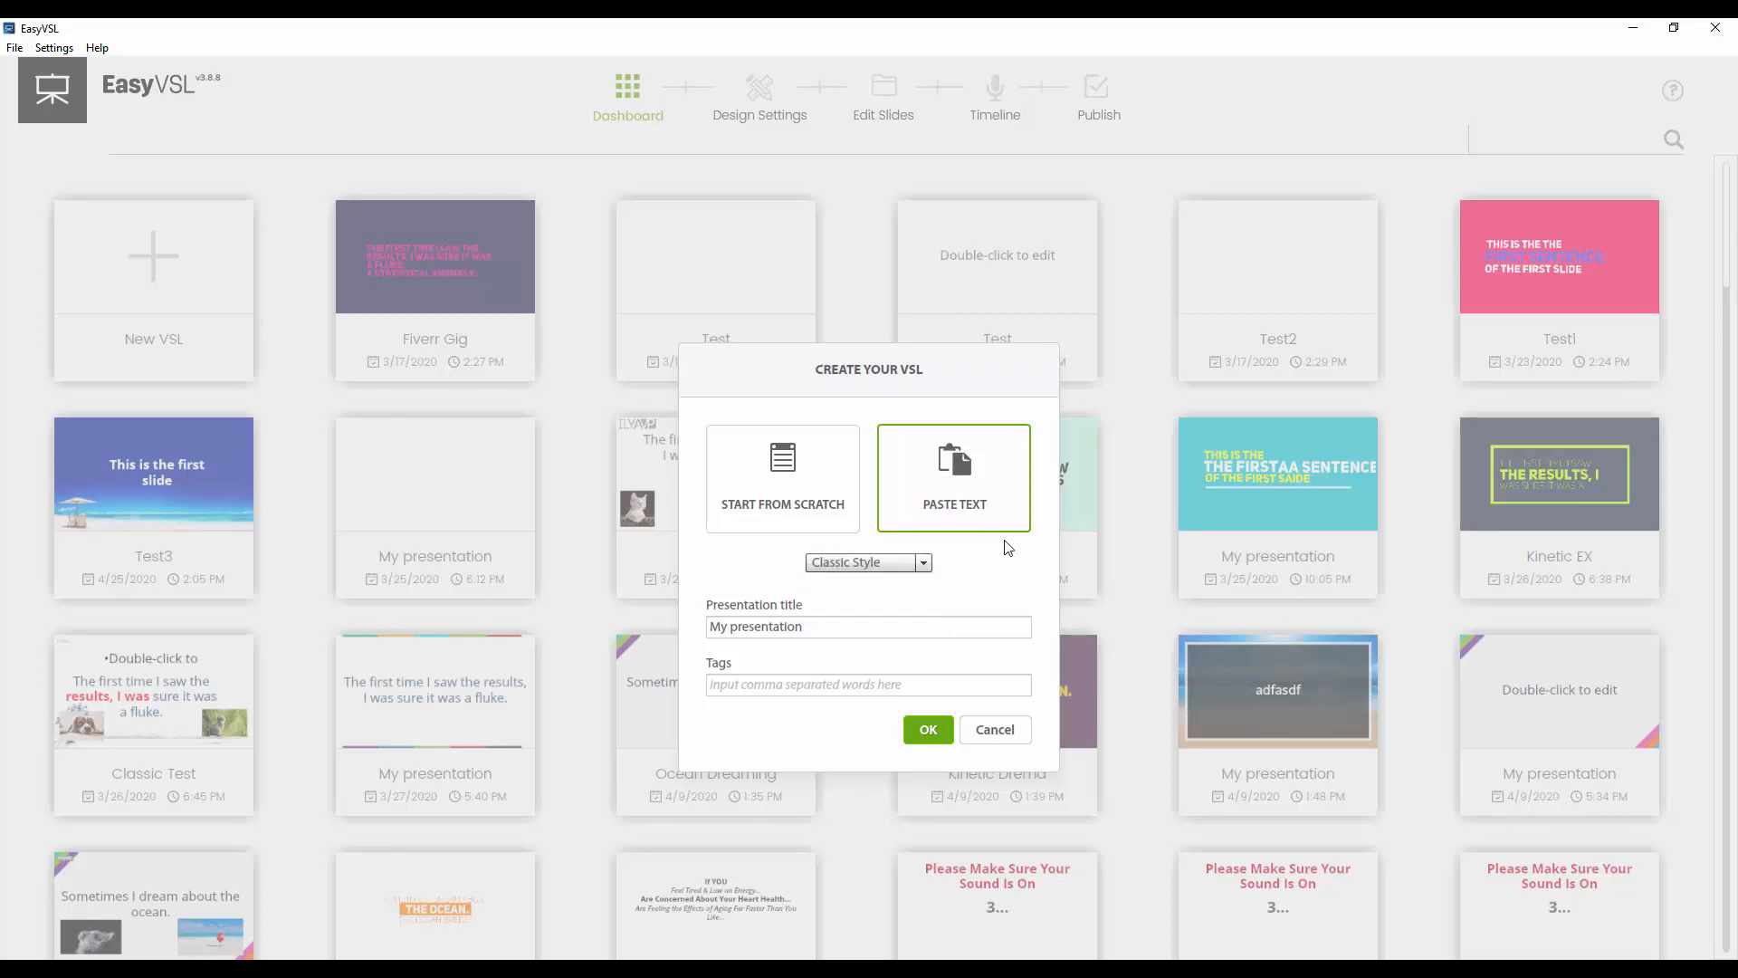
pyautogui.click(901, 564)
pyautogui.click(896, 567)
pyautogui.click(954, 735)
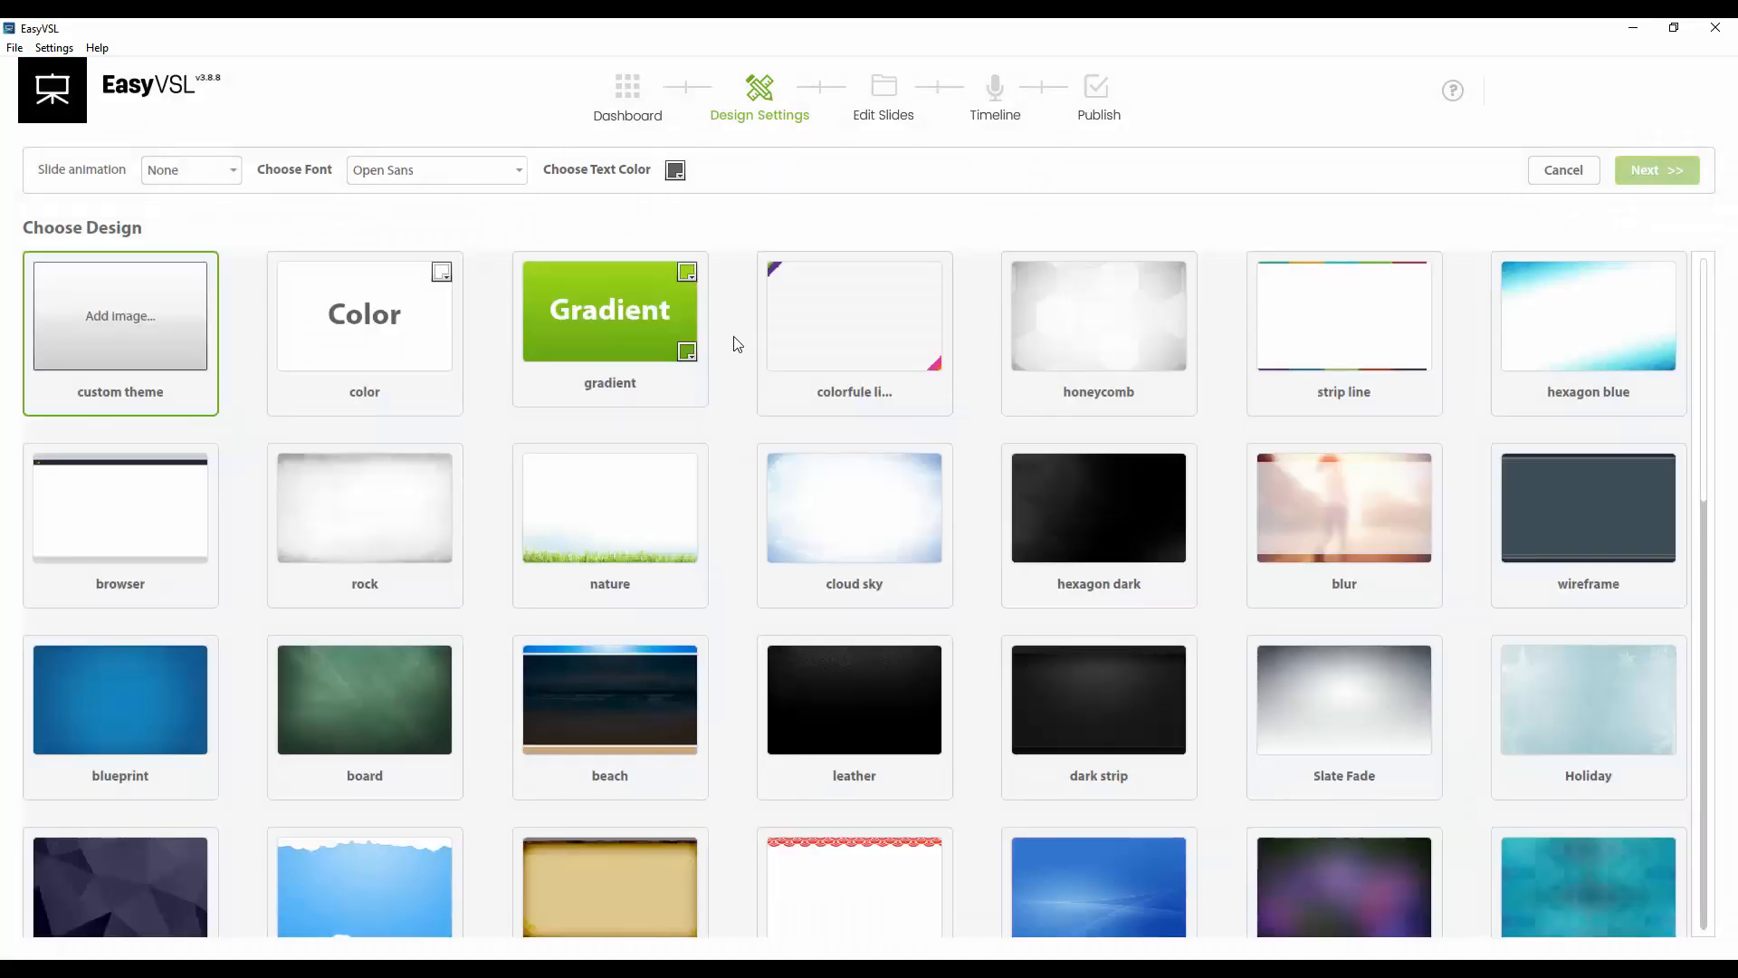
# Choose the color design for the slides
pyautogui.scroll(-10, 738, 344)
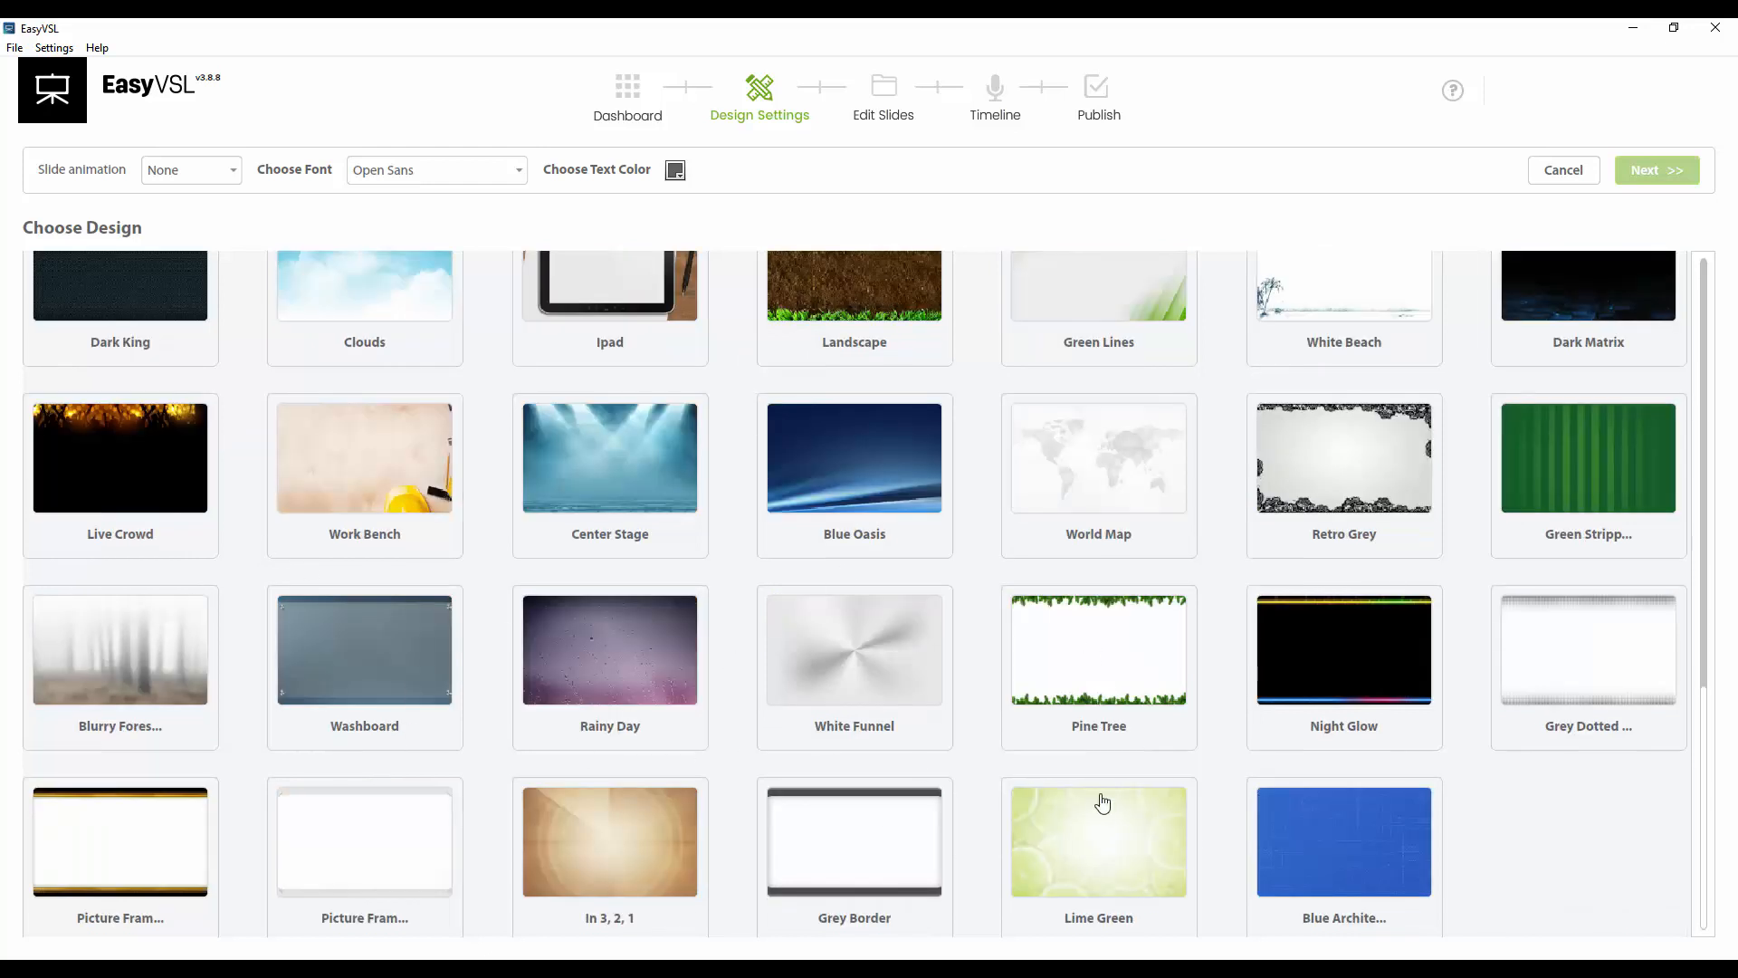
pyautogui.scroll(-5, 1525, 638)
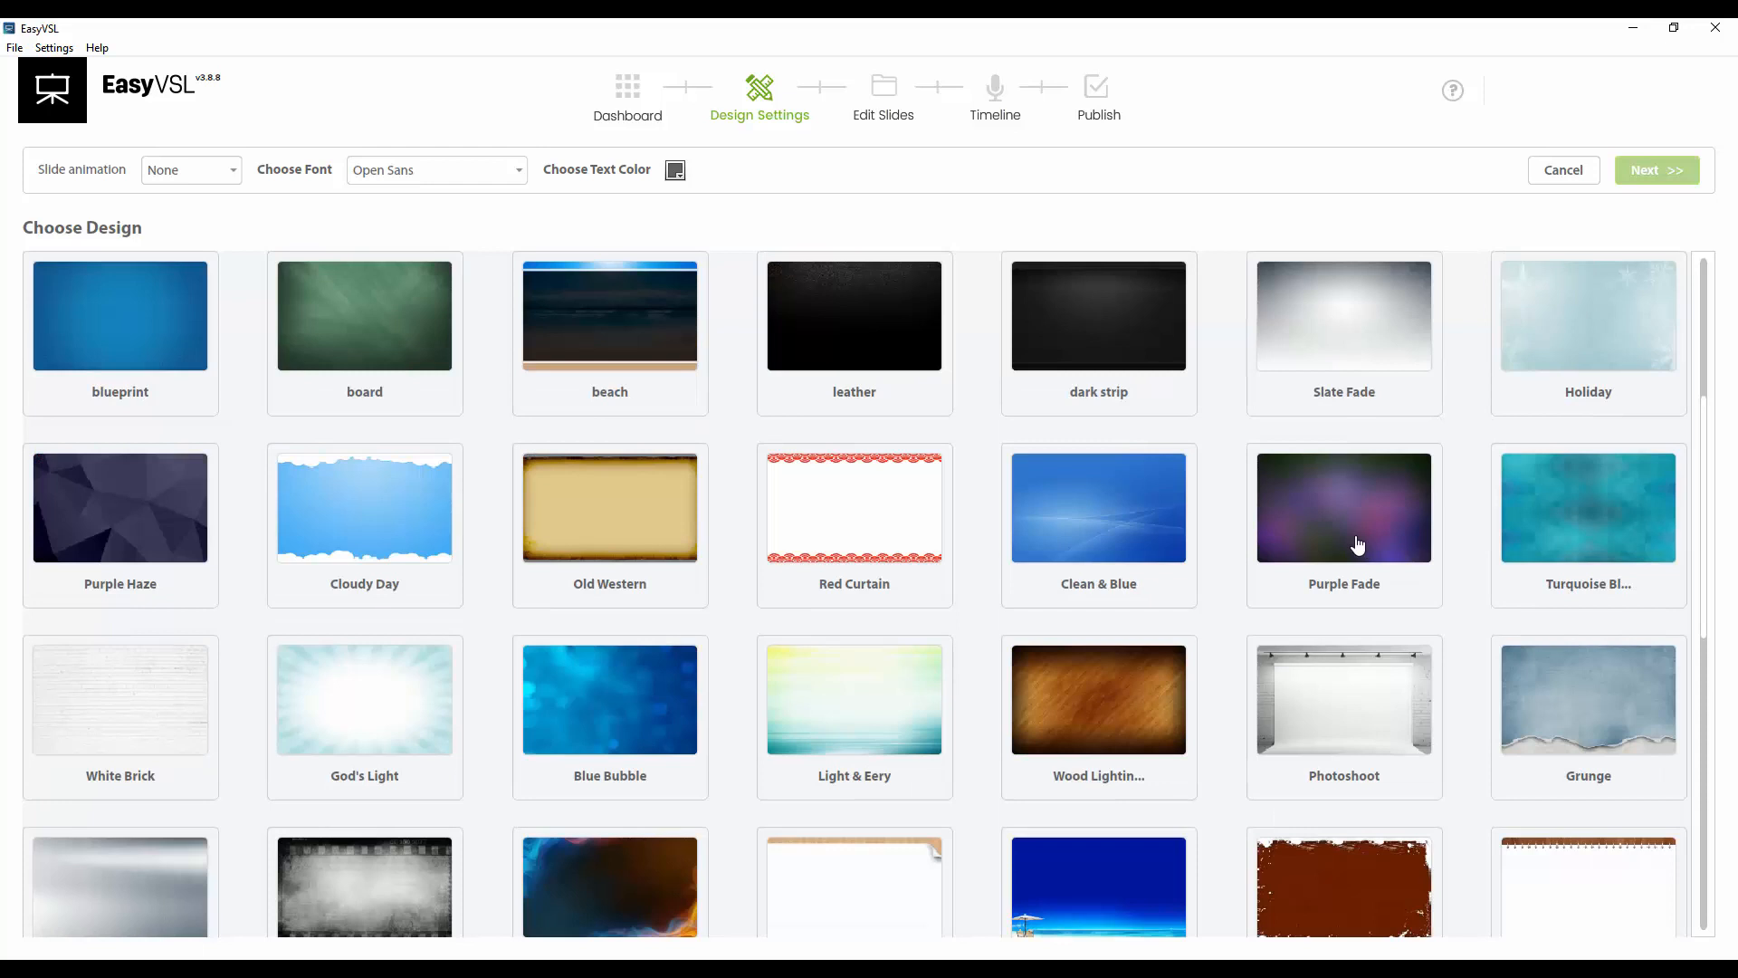
pyautogui.scroll(4, 1357, 544)
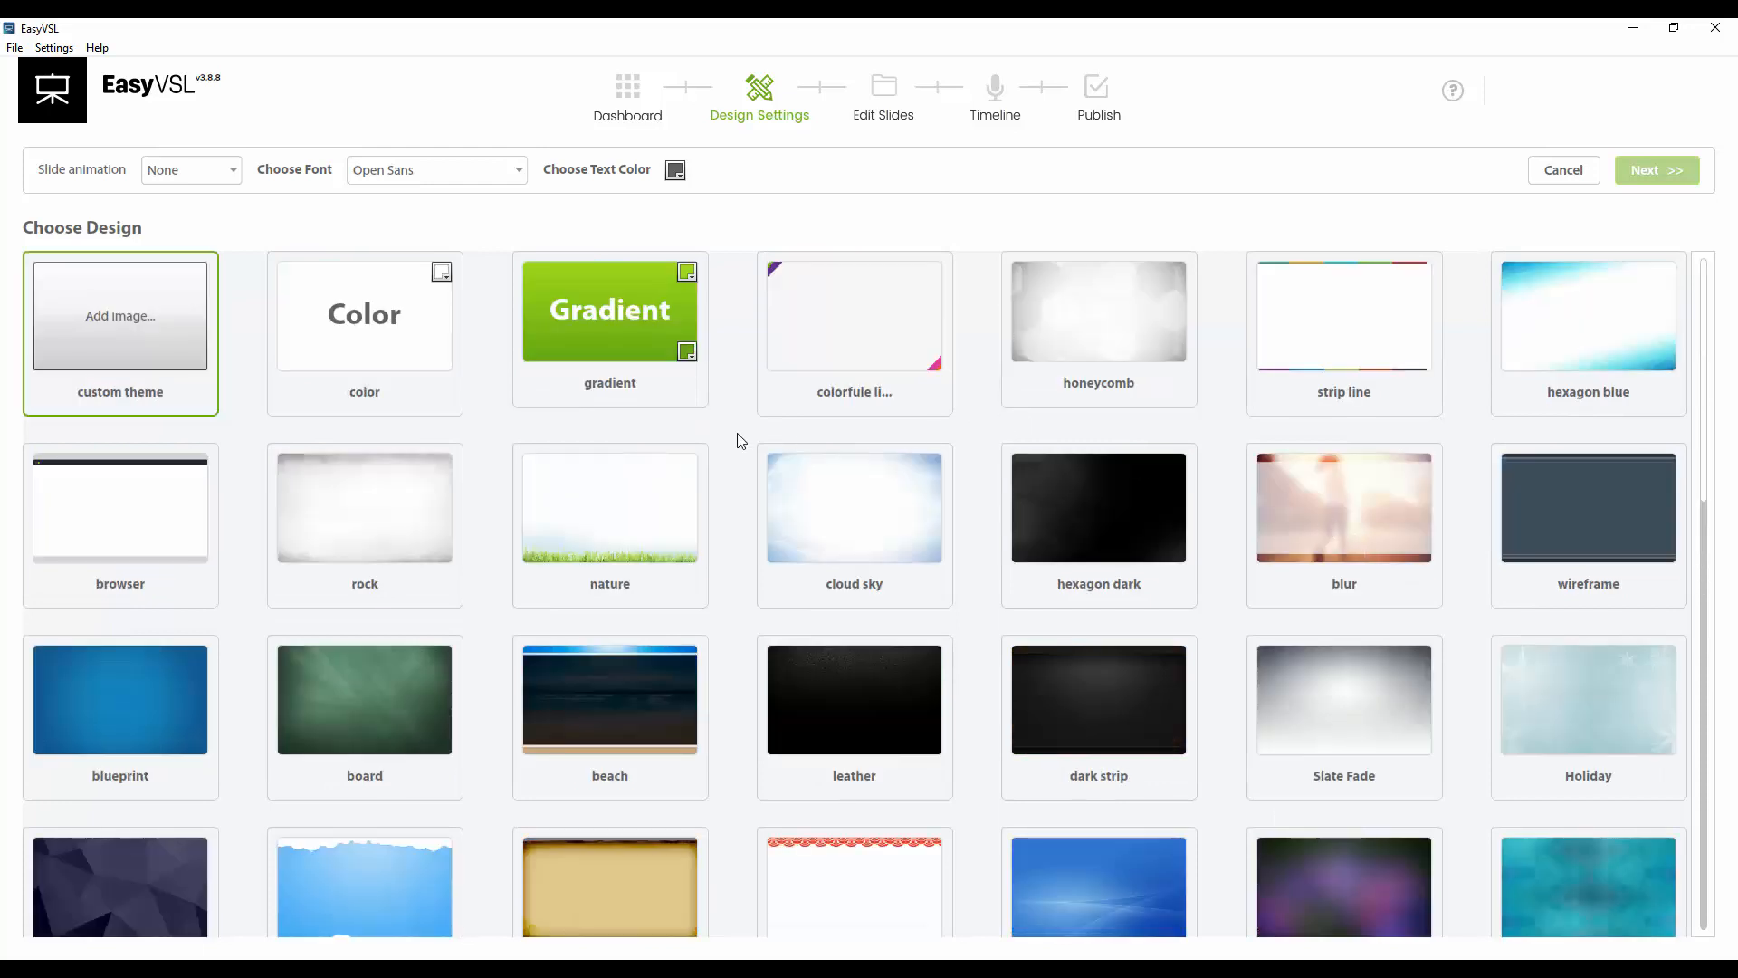
pyautogui.click(341, 353)
pyautogui.click(921, 364)
pyautogui.click(1380, 344)
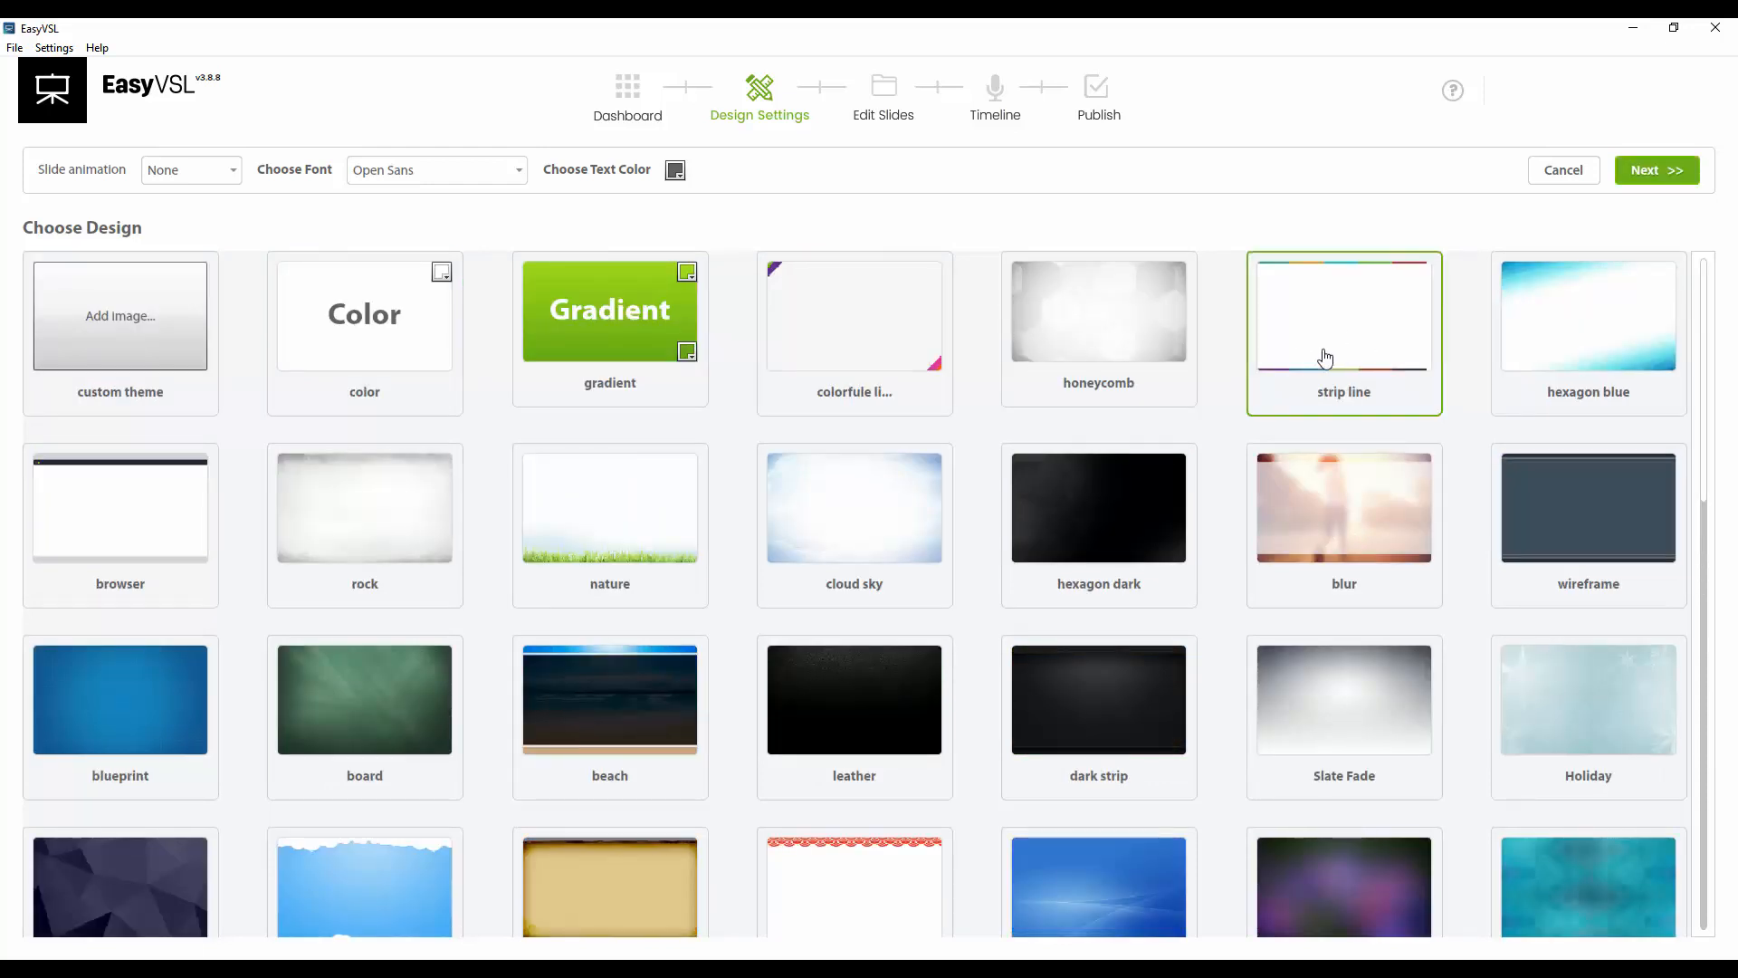
pyautogui.click(846, 376)
pyautogui.click(601, 360)
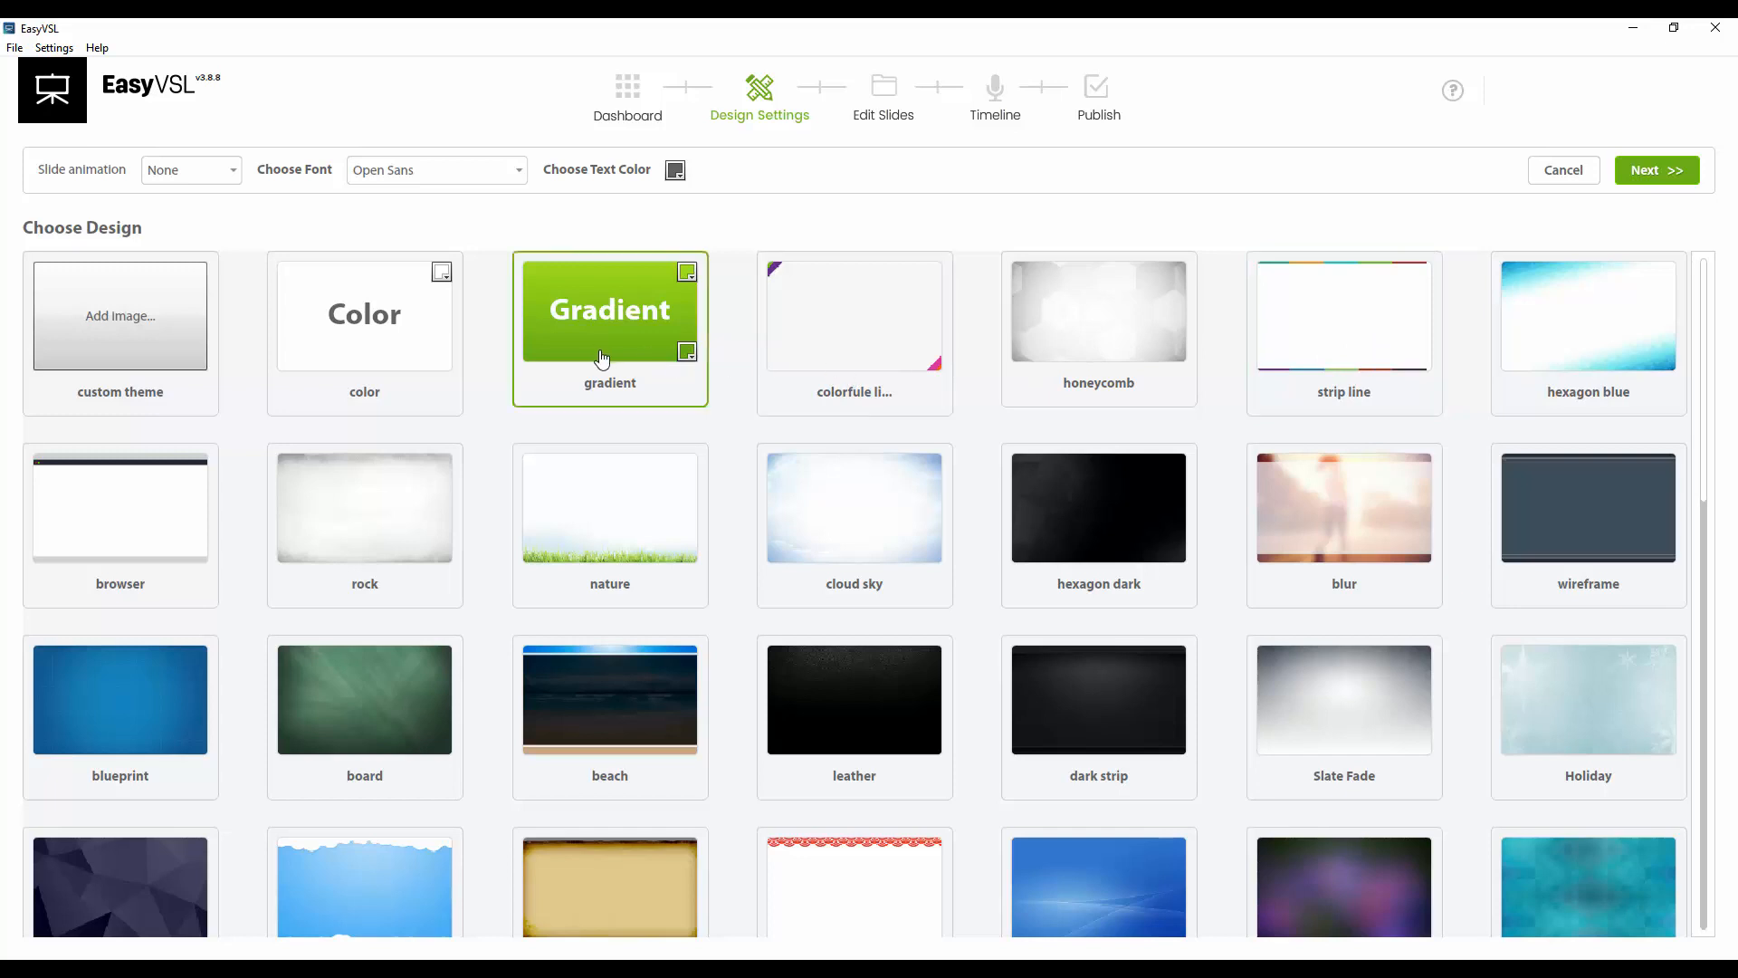
pyautogui.click(427, 331)
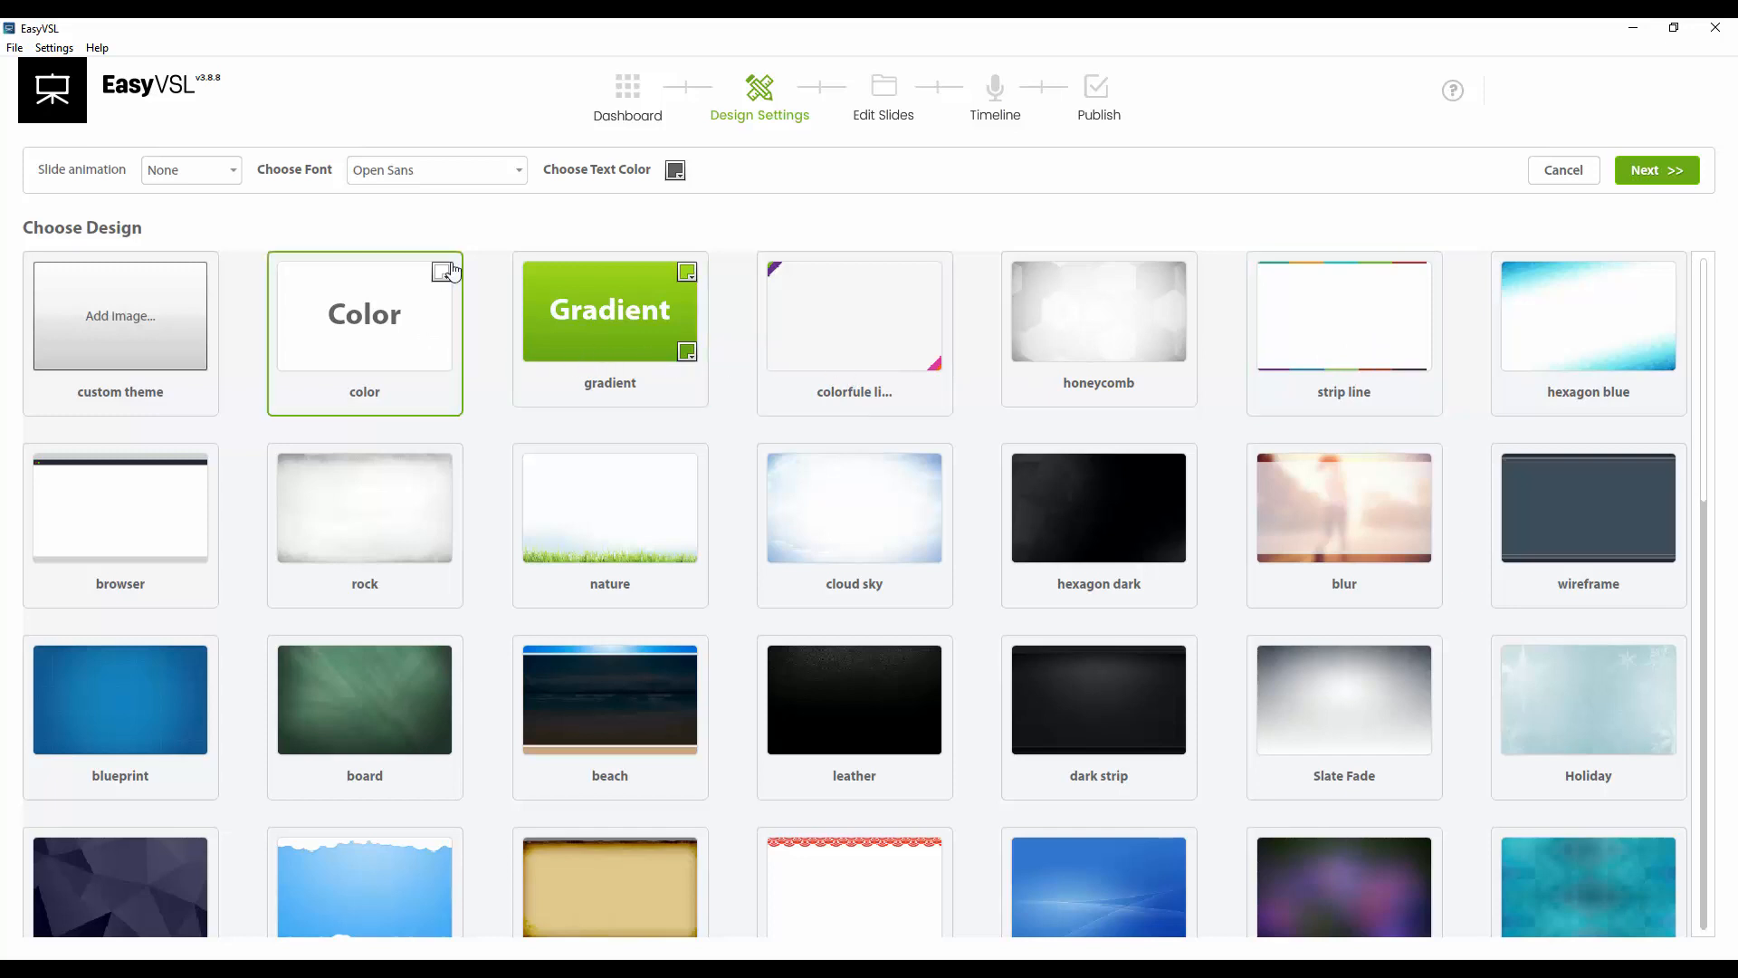
# Set the text colour to black, keeping the Open Sans font and no slide animation
pyautogui.click(675, 171)
pyautogui.click(677, 219)
pyautogui.click(464, 178)
pyautogui.click(458, 172)
pyautogui.click(214, 174)
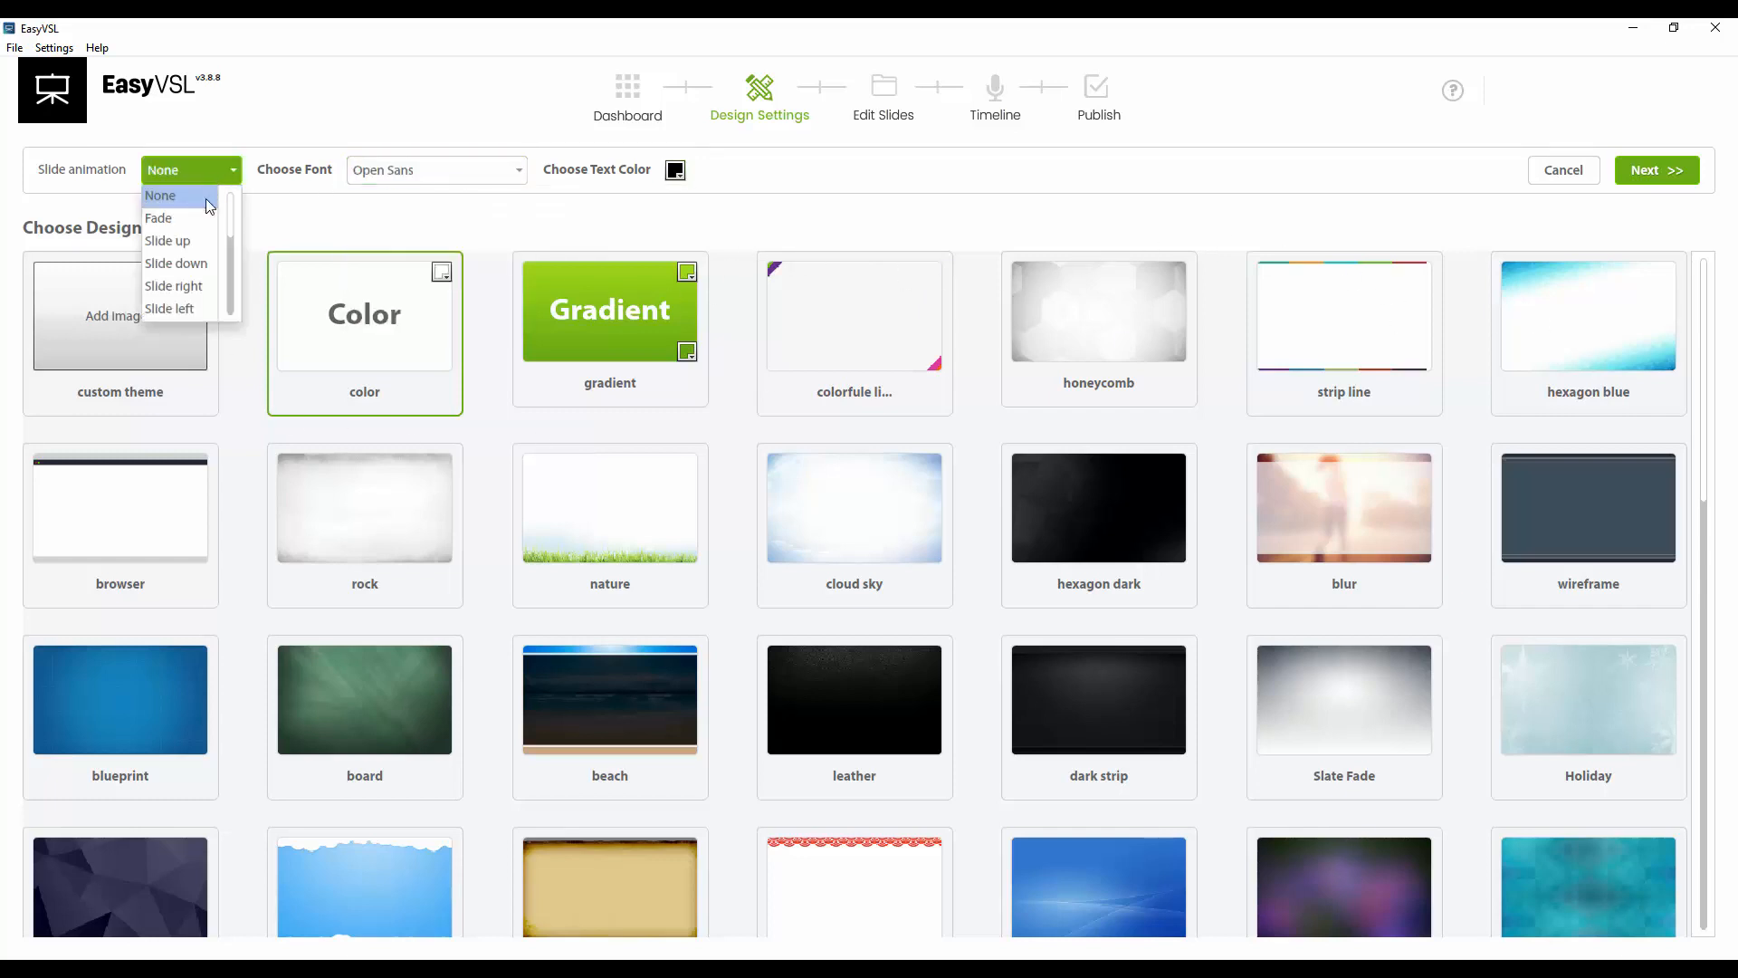
pyautogui.click(353, 123)
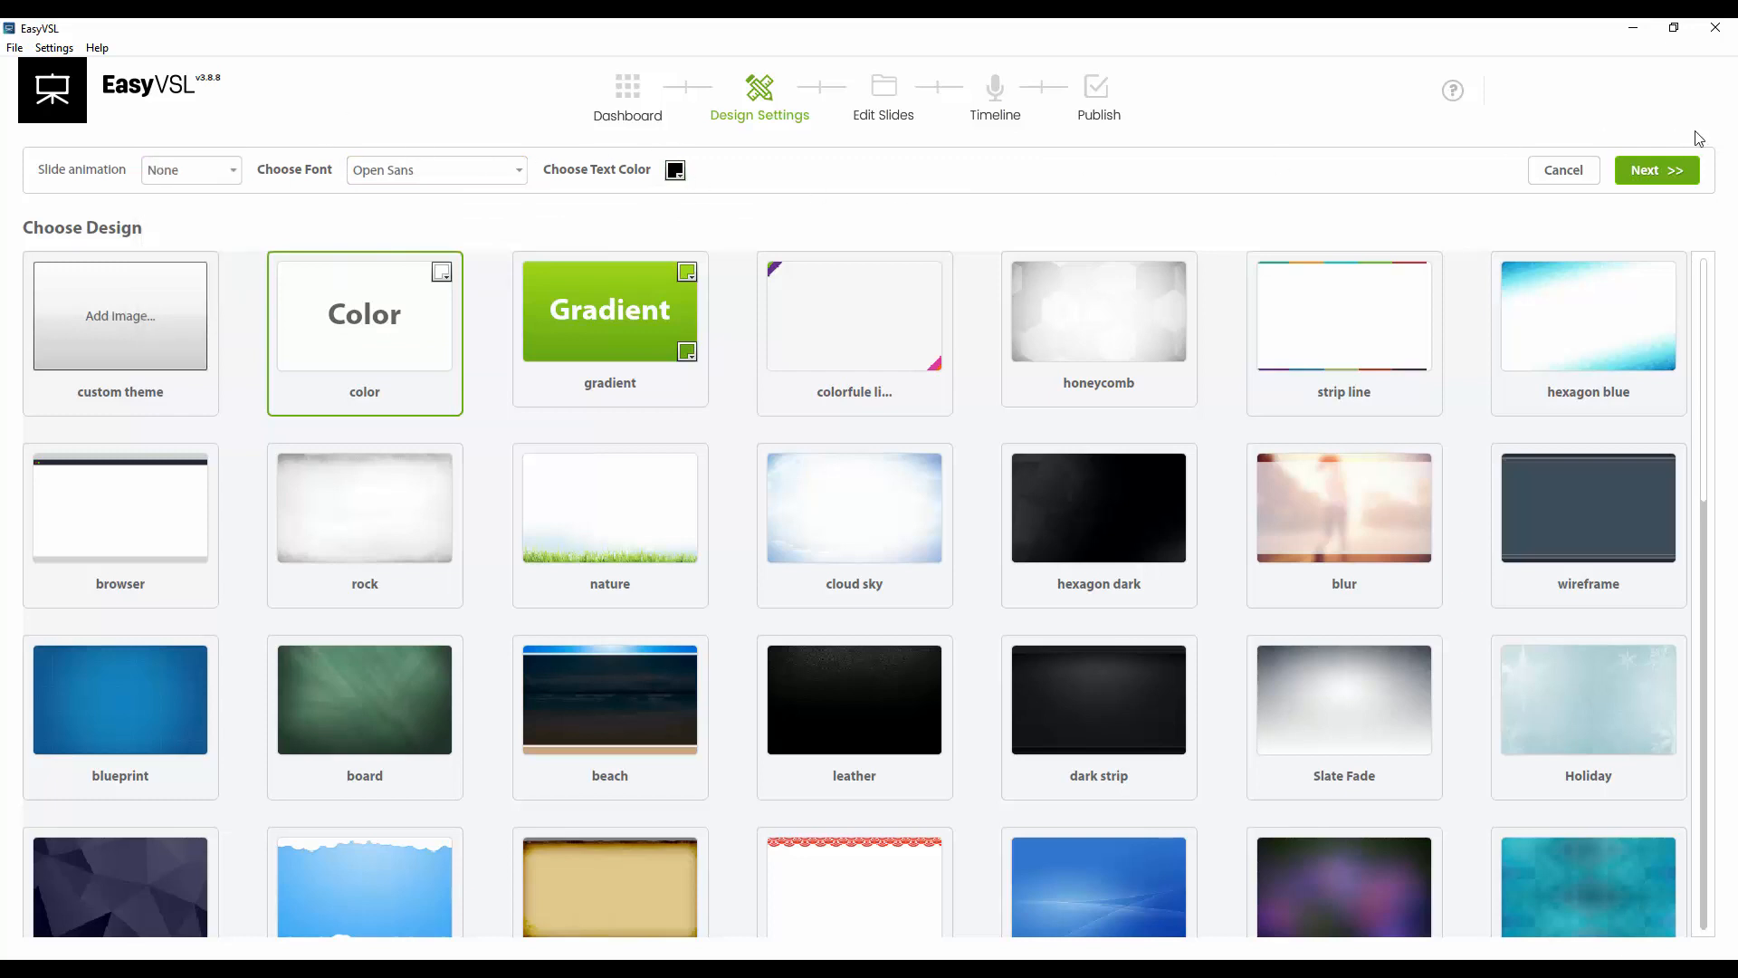
# Continue to the text editor and paste the script text into it
pyautogui.click(1670, 174)
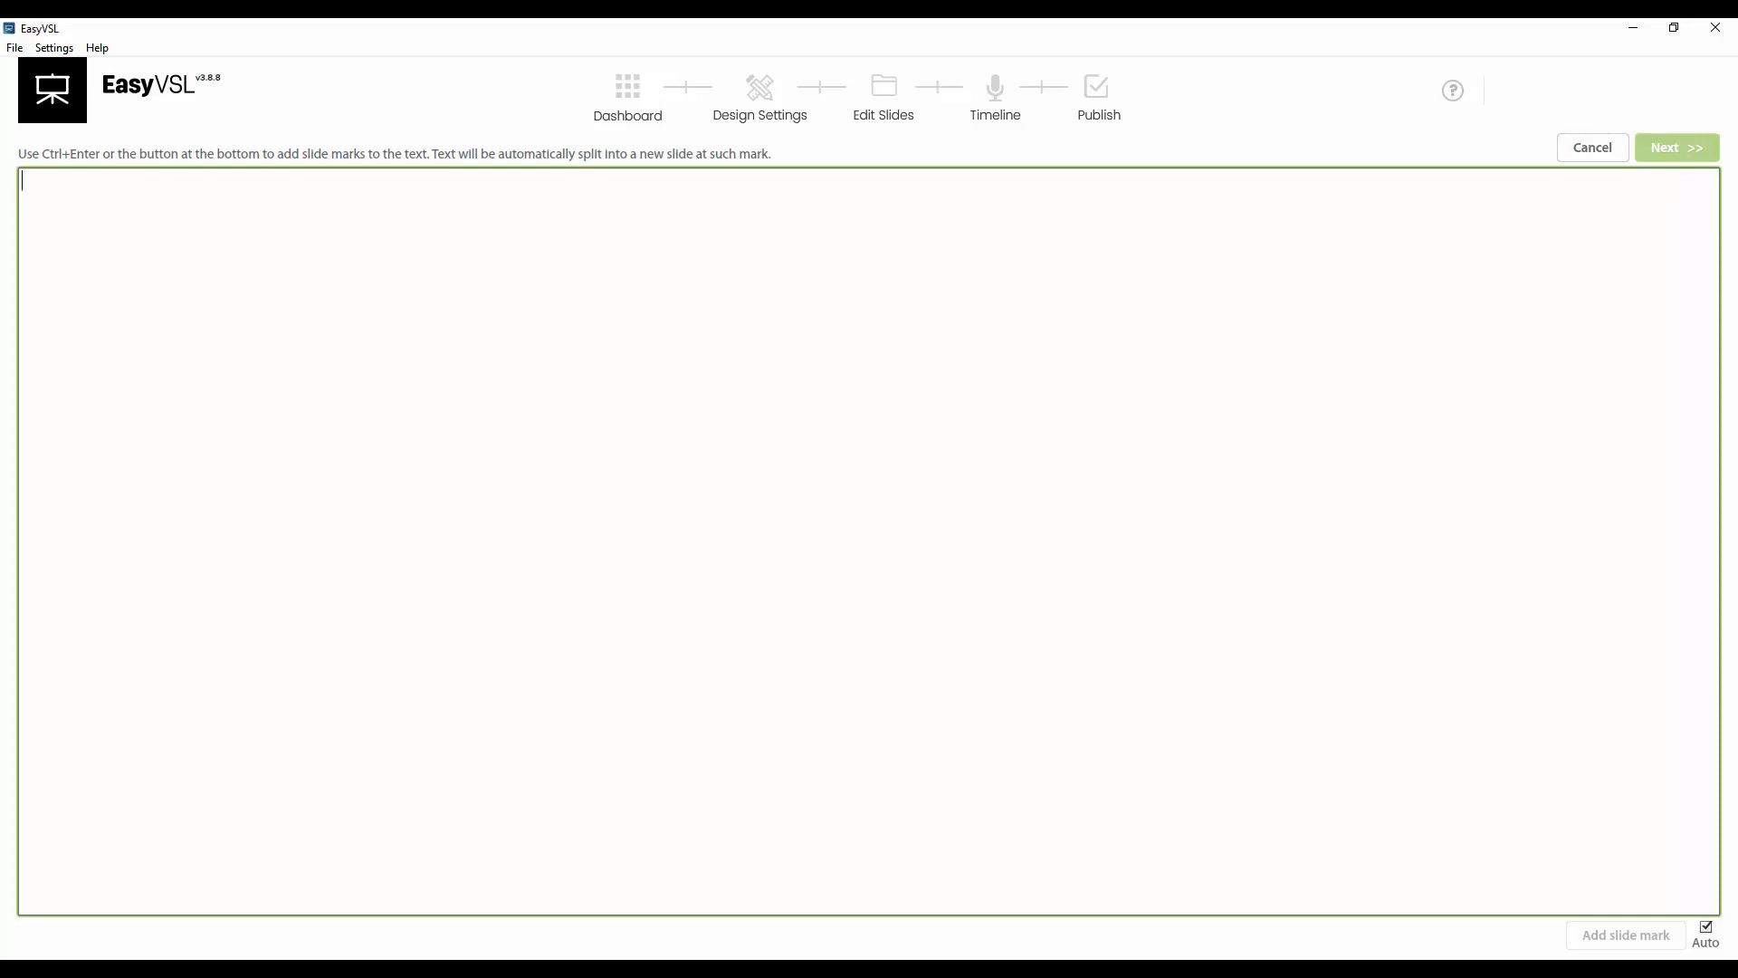
pyautogui.click(539, 287)
pyautogui.hotkey('ctrl', 'v')
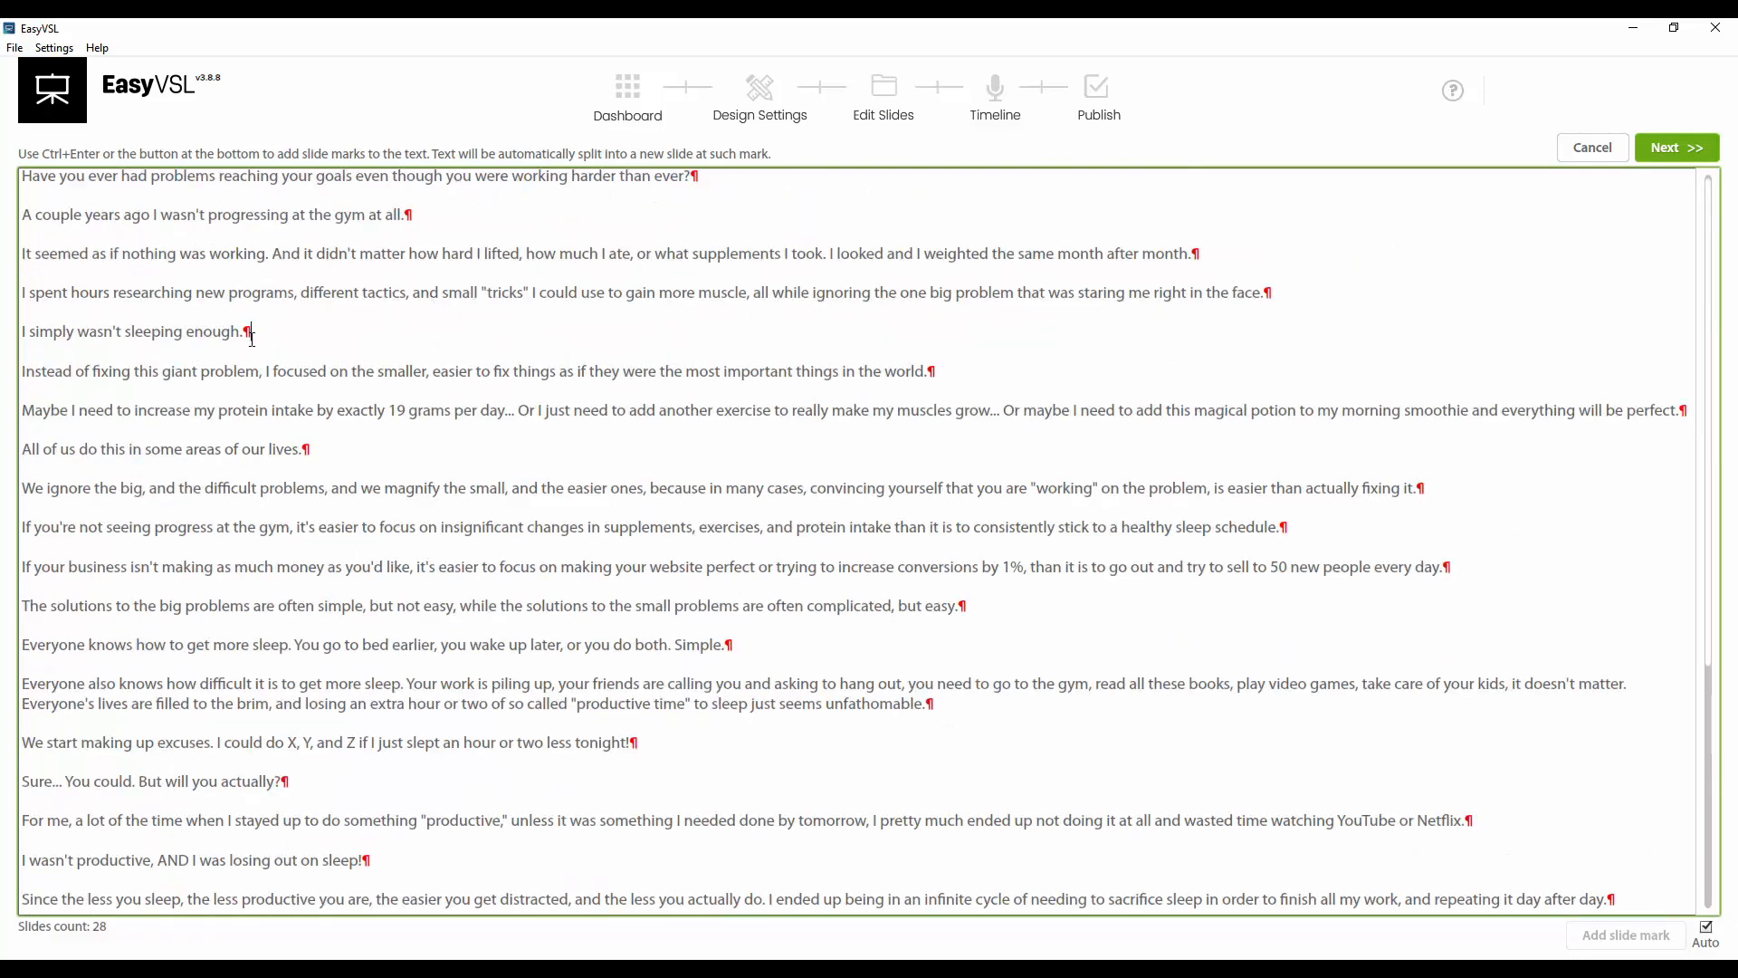
# Examine the pasted script by selecting lines and scrolling through its paragraphs
pyautogui.moveTo(253, 339); pyautogui.dragTo(245, 341)
pyautogui.moveTo(22, 255); pyautogui.dragTo(16, 301)
pyautogui.moveTo(362, 410); pyautogui.dragTo(369, 410)
pyautogui.scroll(-5, 381, 451)
pyautogui.scroll(5, 378, 440)
pyautogui.click(435, 218)
pyautogui.moveTo(22, 215); pyautogui.dragTo(405, 215)
pyautogui.moveTo(313, 252); pyautogui.dragTo(308, 253)
pyautogui.moveTo(22, 254); pyautogui.dragTo(1190, 252)
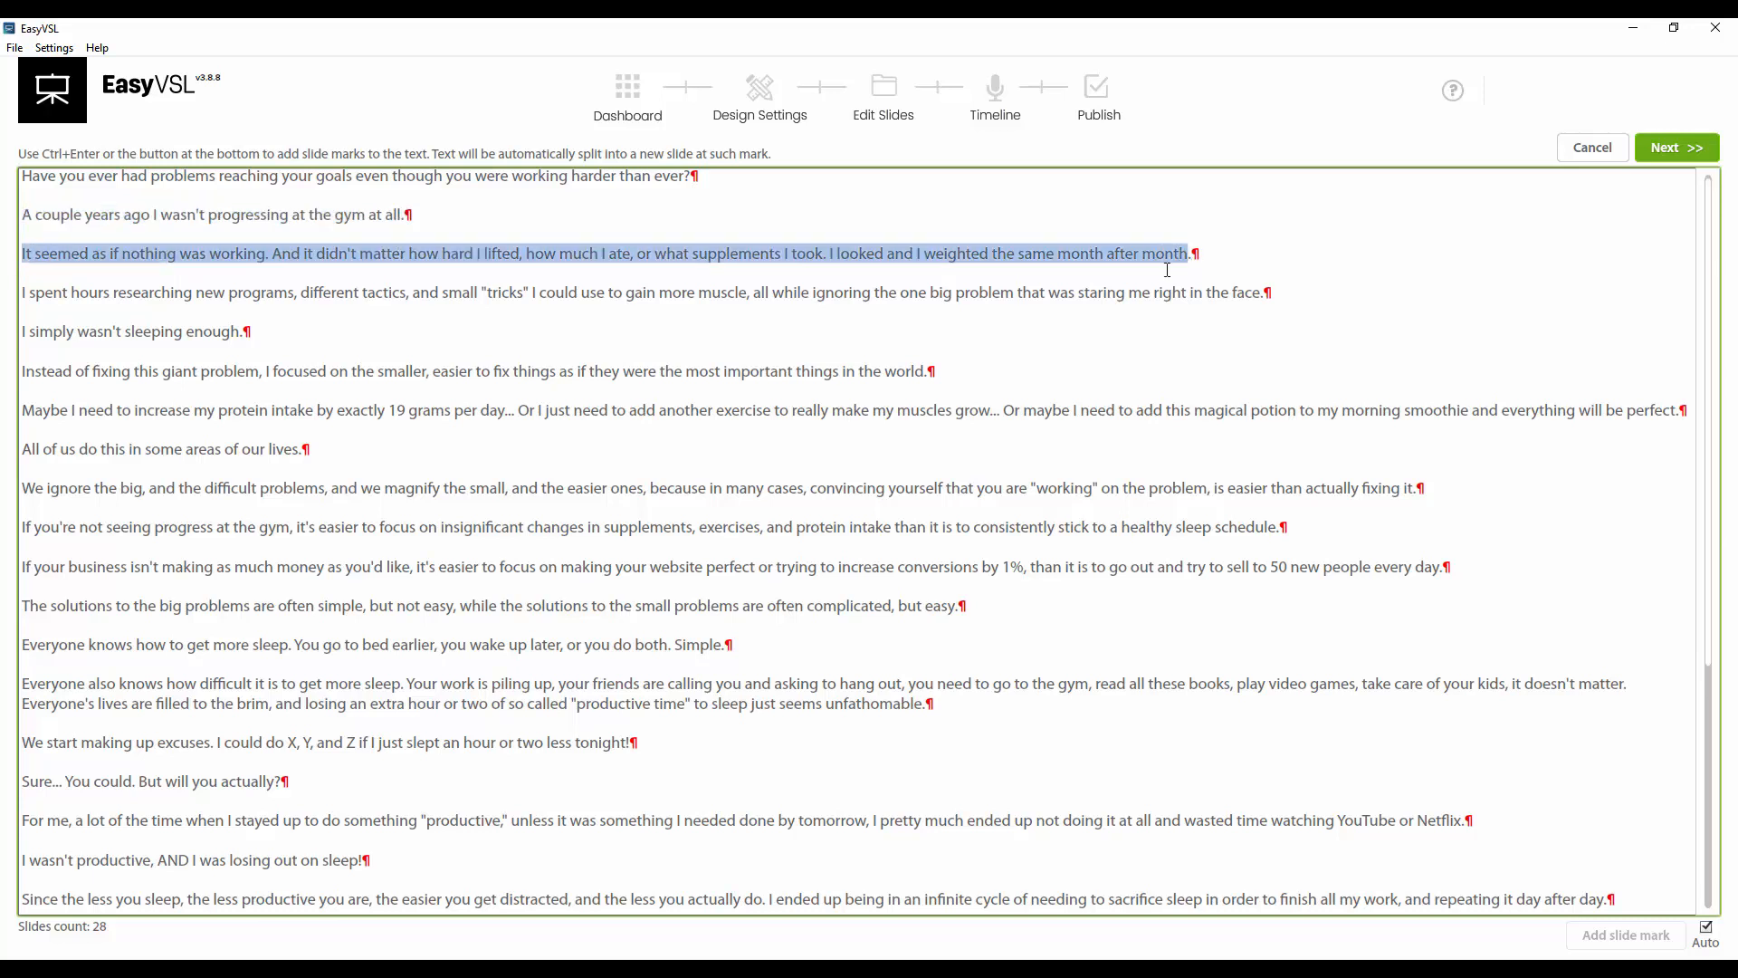
pyautogui.click(1124, 294)
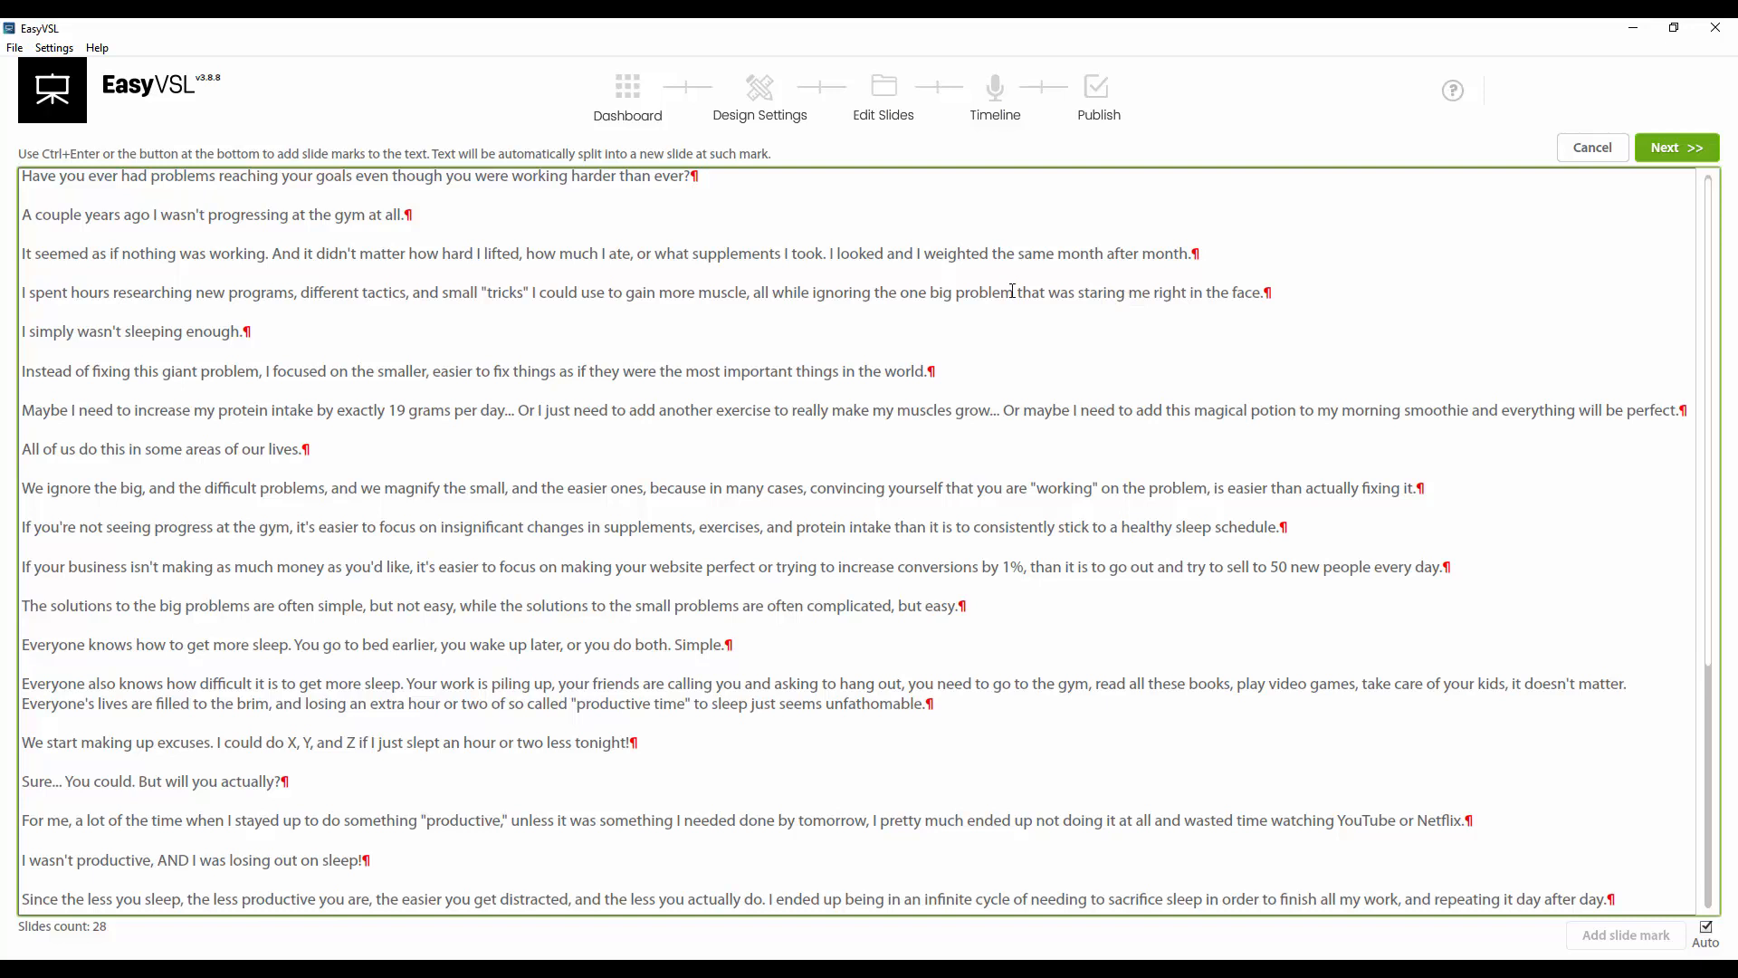
pyautogui.scroll(-7, 229, 191)
pyautogui.scroll(7, 328, 399)
pyautogui.scroll(-4, 438, 322)
pyautogui.scroll(5, 453, 589)
# Turn off automatic slide marks and break the first lines after 'goals' and 'working.'
pyautogui.click(1703, 939)
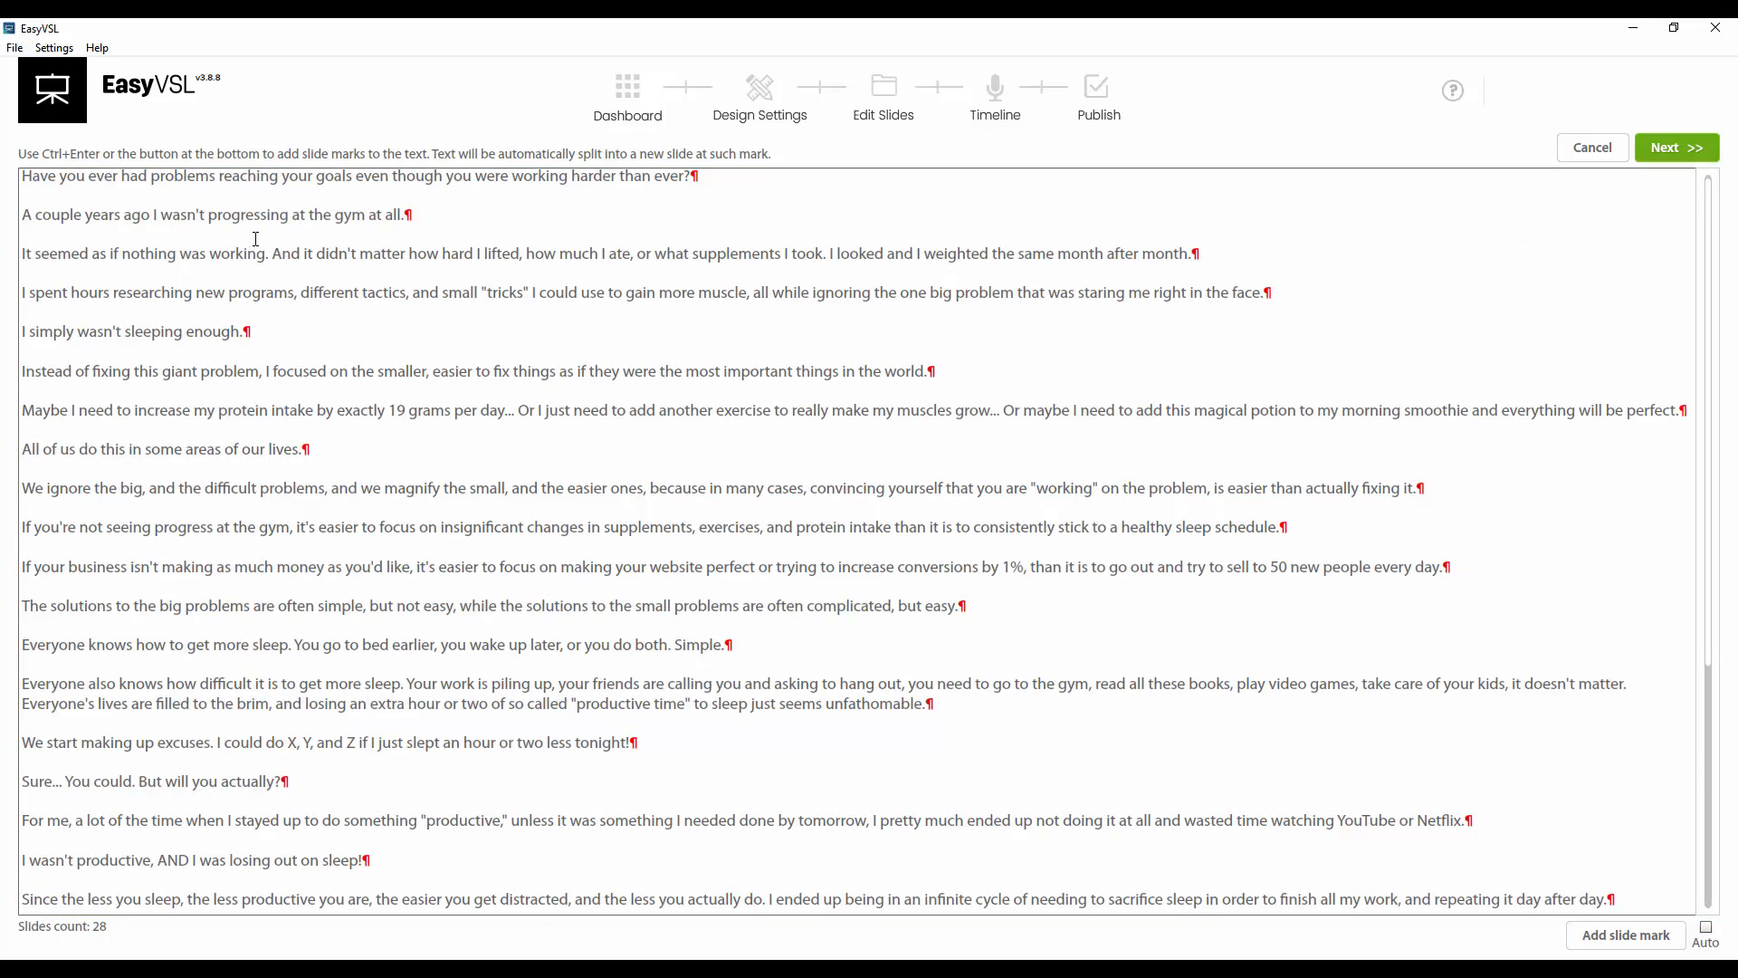
pyautogui.click(353, 174)
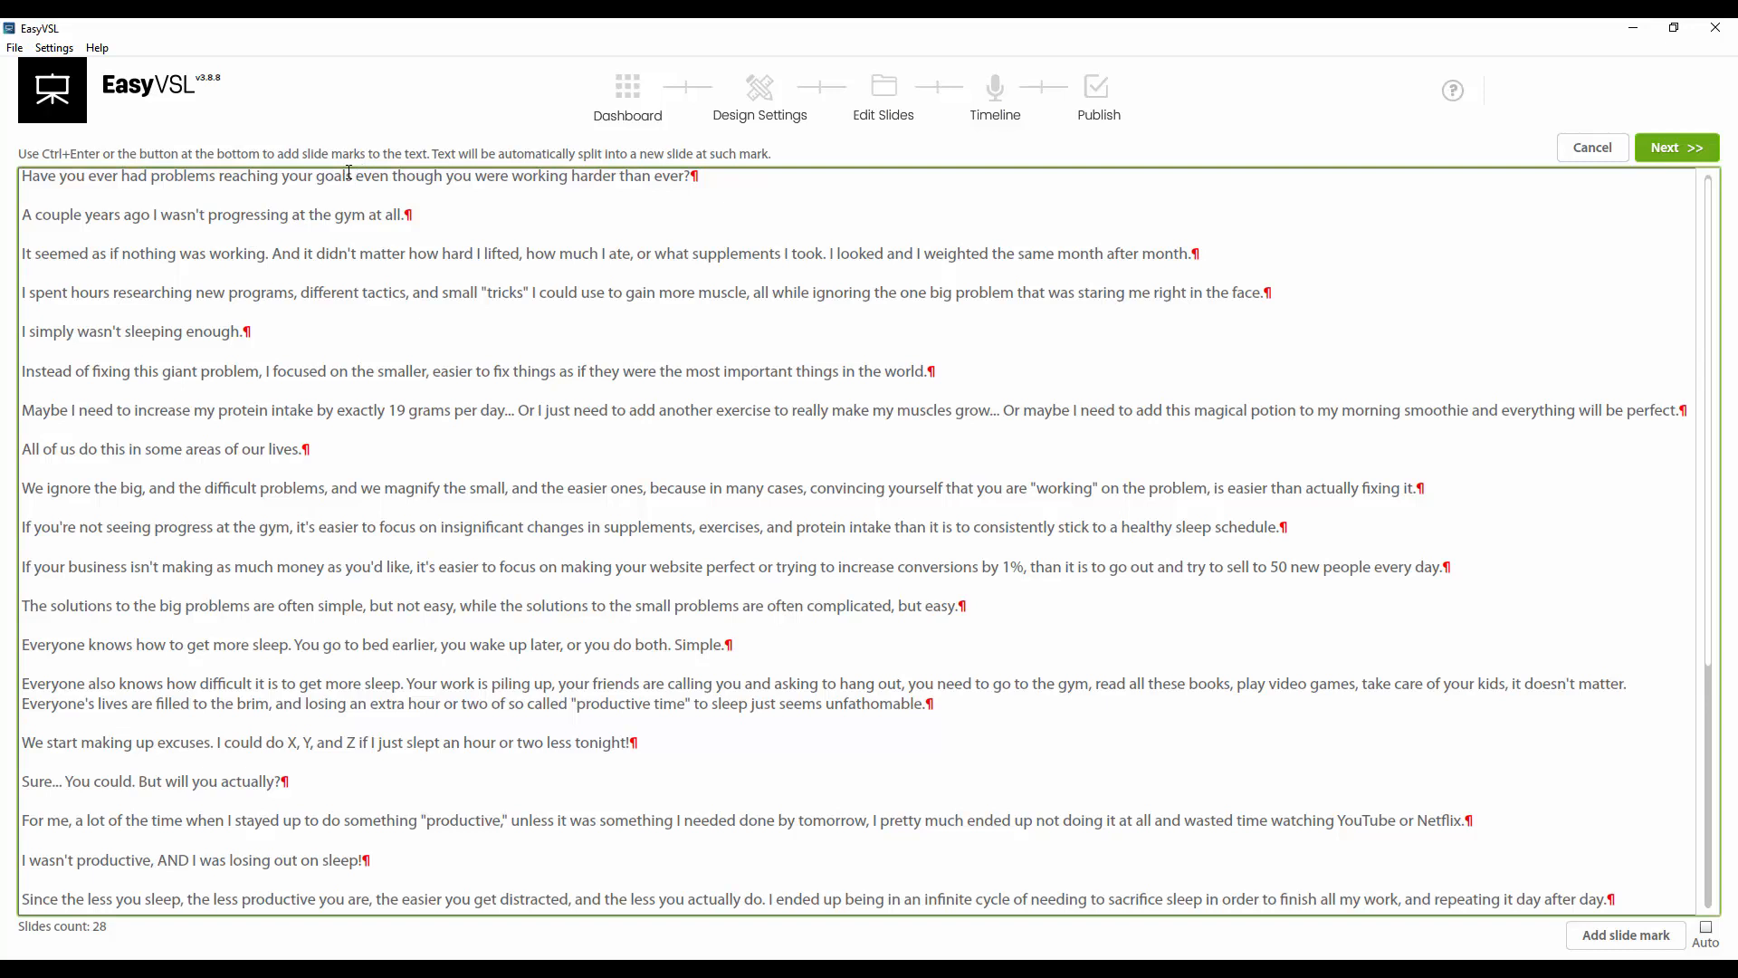
pyautogui.press('Return')
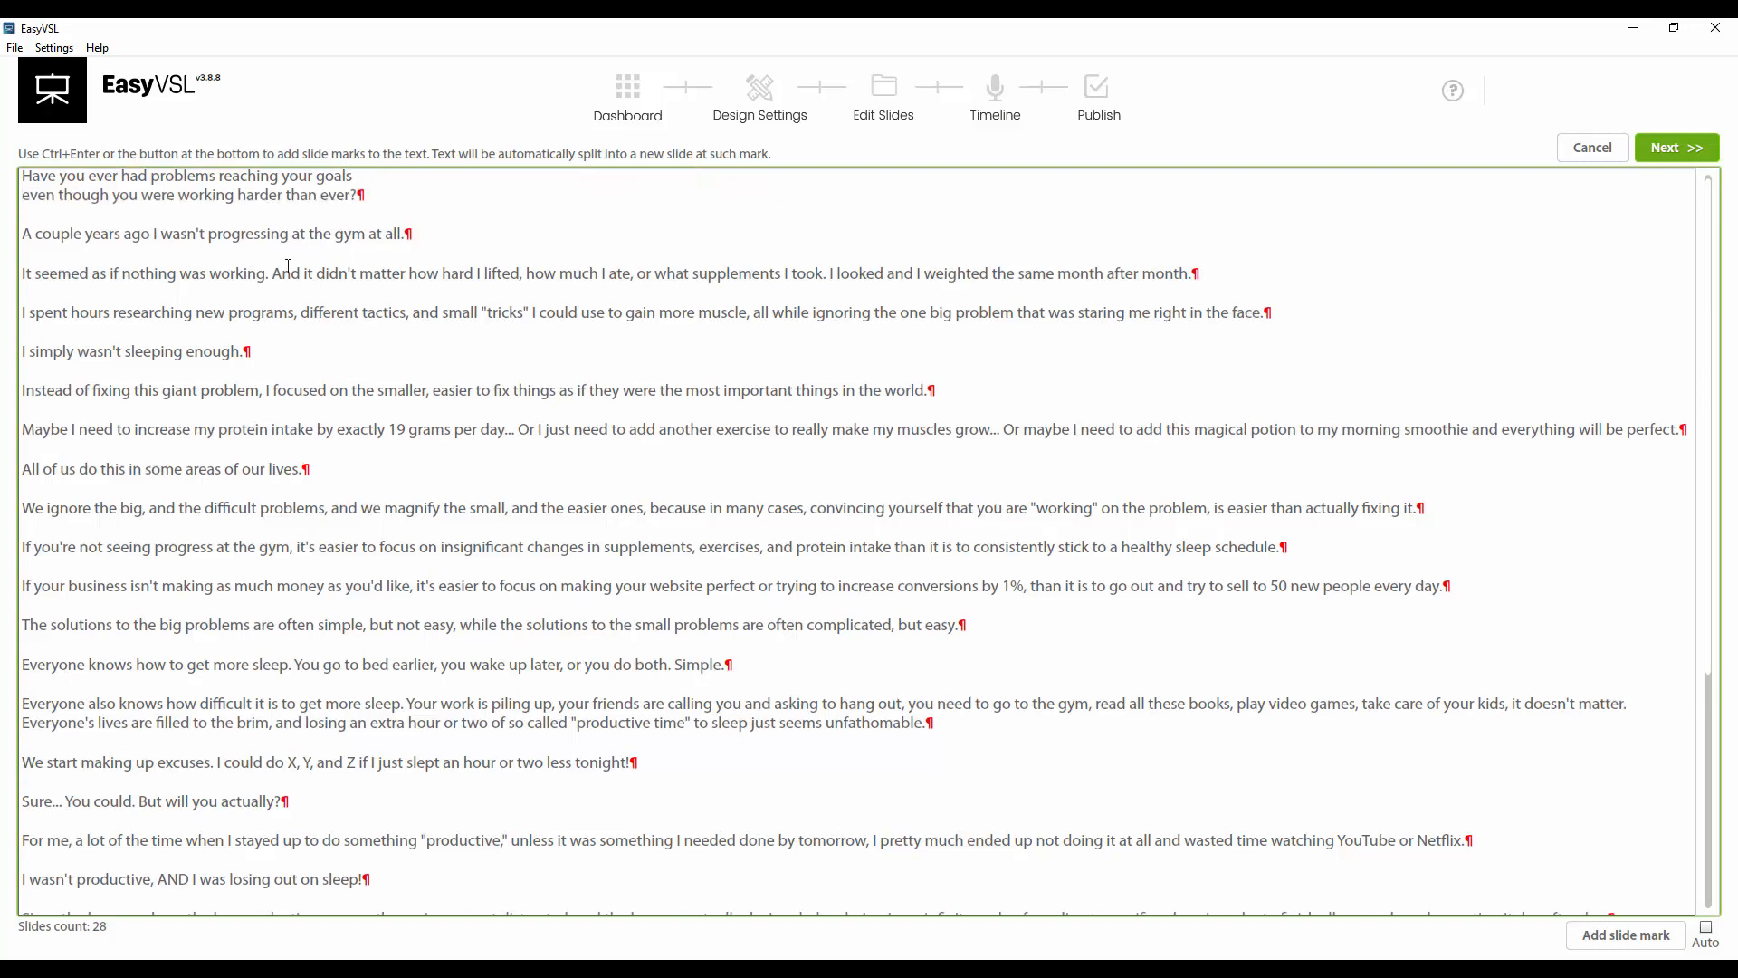
pyautogui.click(273, 272)
pyautogui.press('Return')
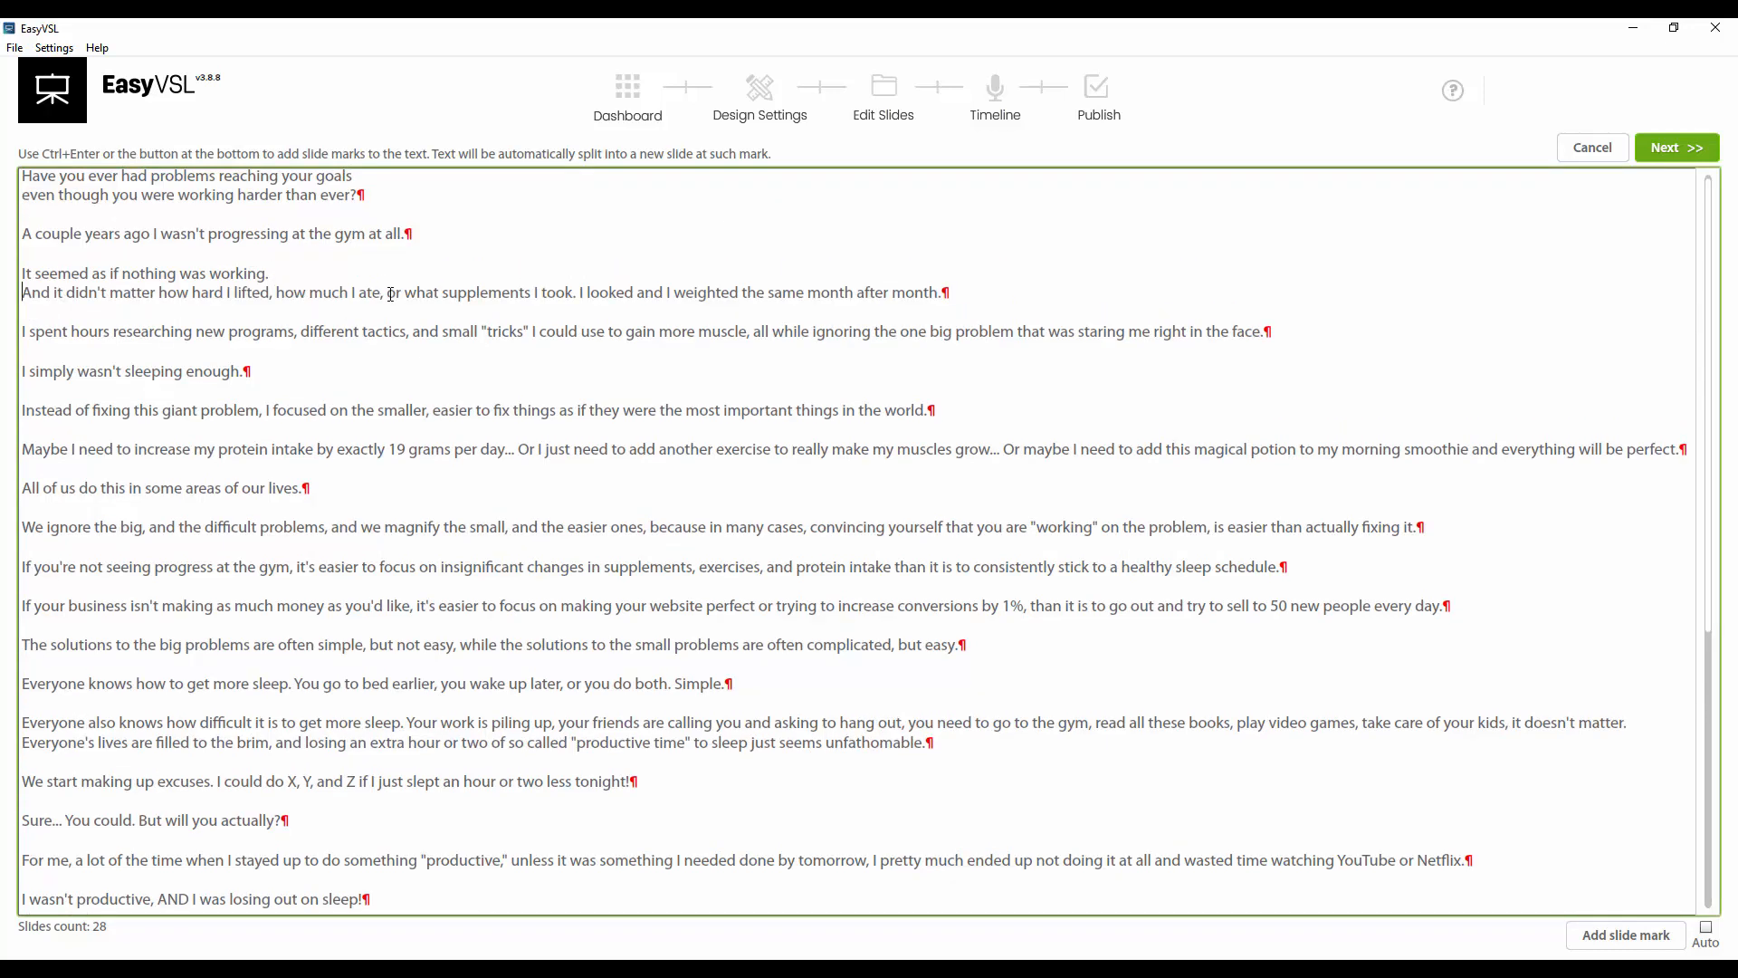
# Insert line breaks after 'ate,', 'took.', 'tactics,' and 'muscle,' in the next paragraphs
pyautogui.click(388, 292)
pyautogui.press('Return')
pyautogui.click(216, 312)
pyautogui.press('Return')
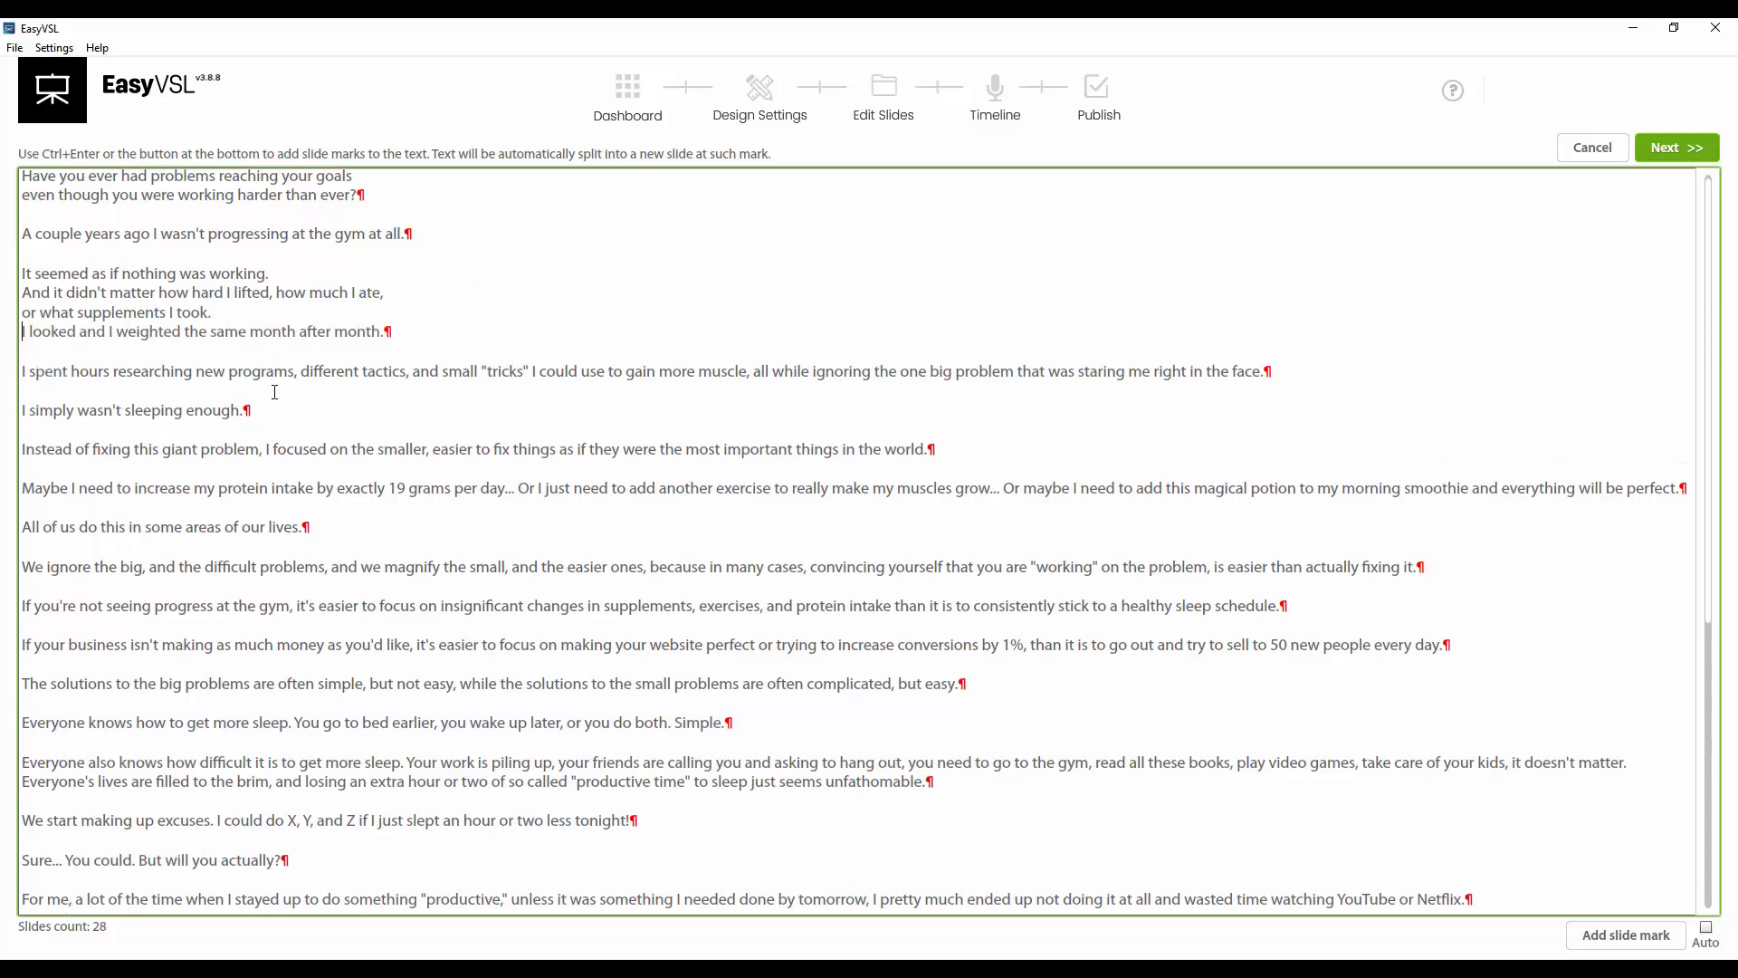
pyautogui.click(412, 373)
pyautogui.press('Return')
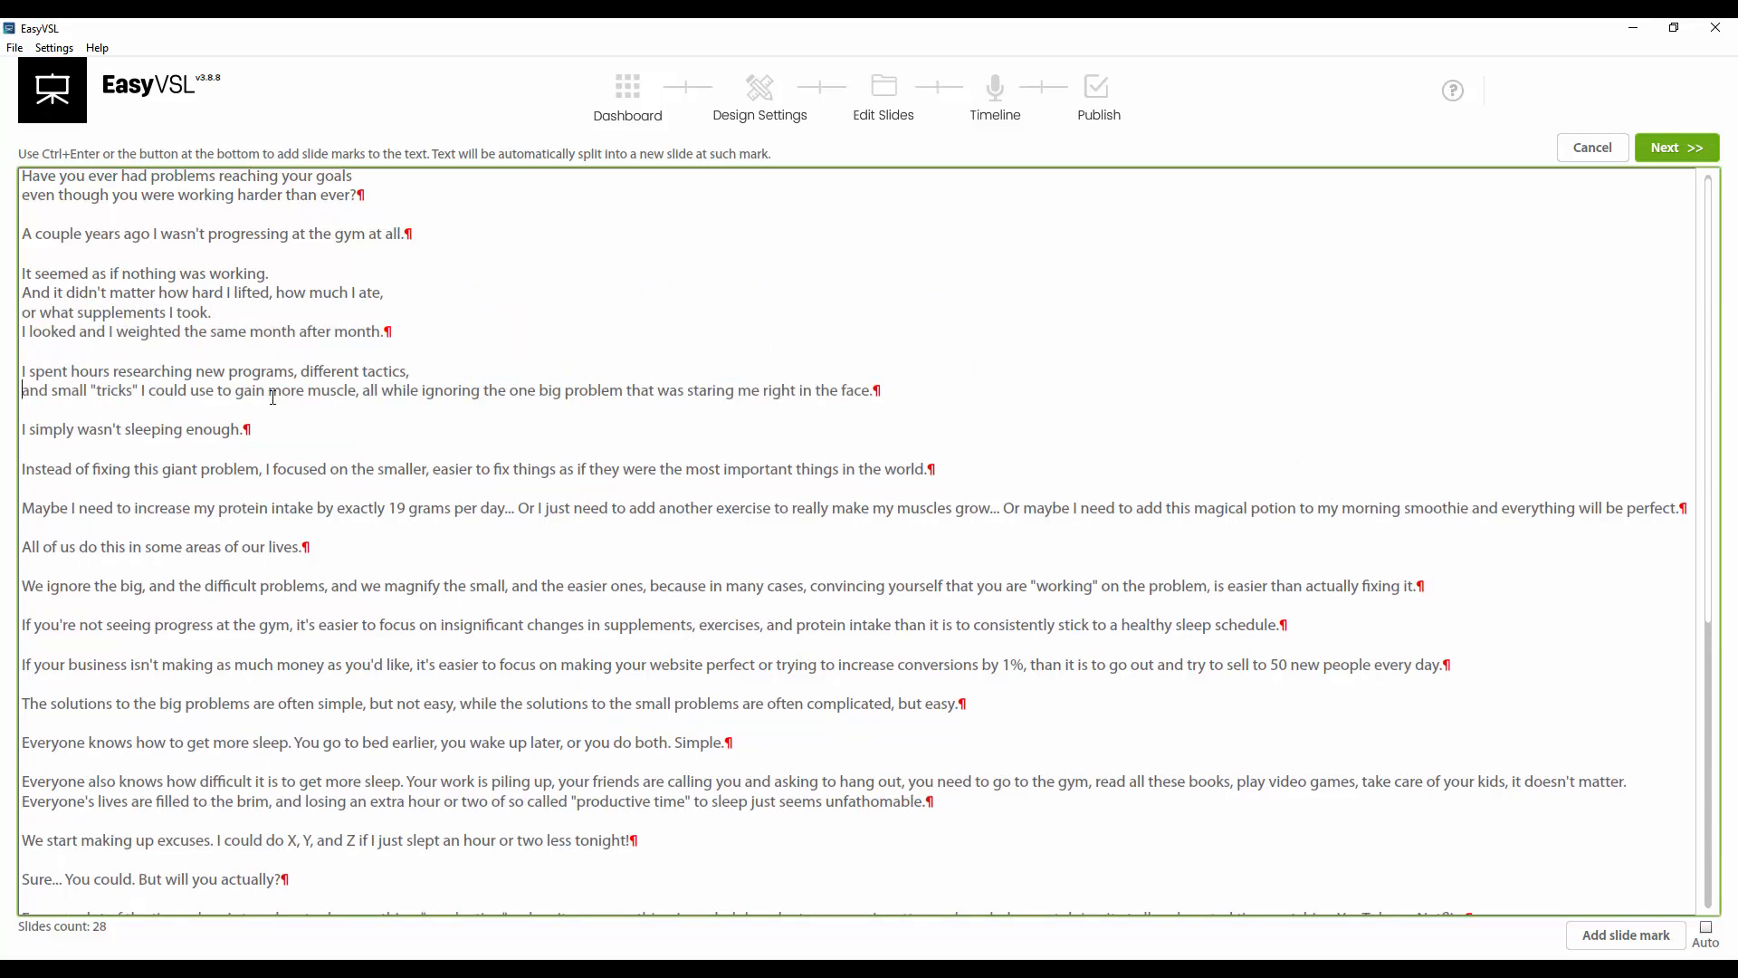
pyautogui.click(362, 390)
pyautogui.press('Return')
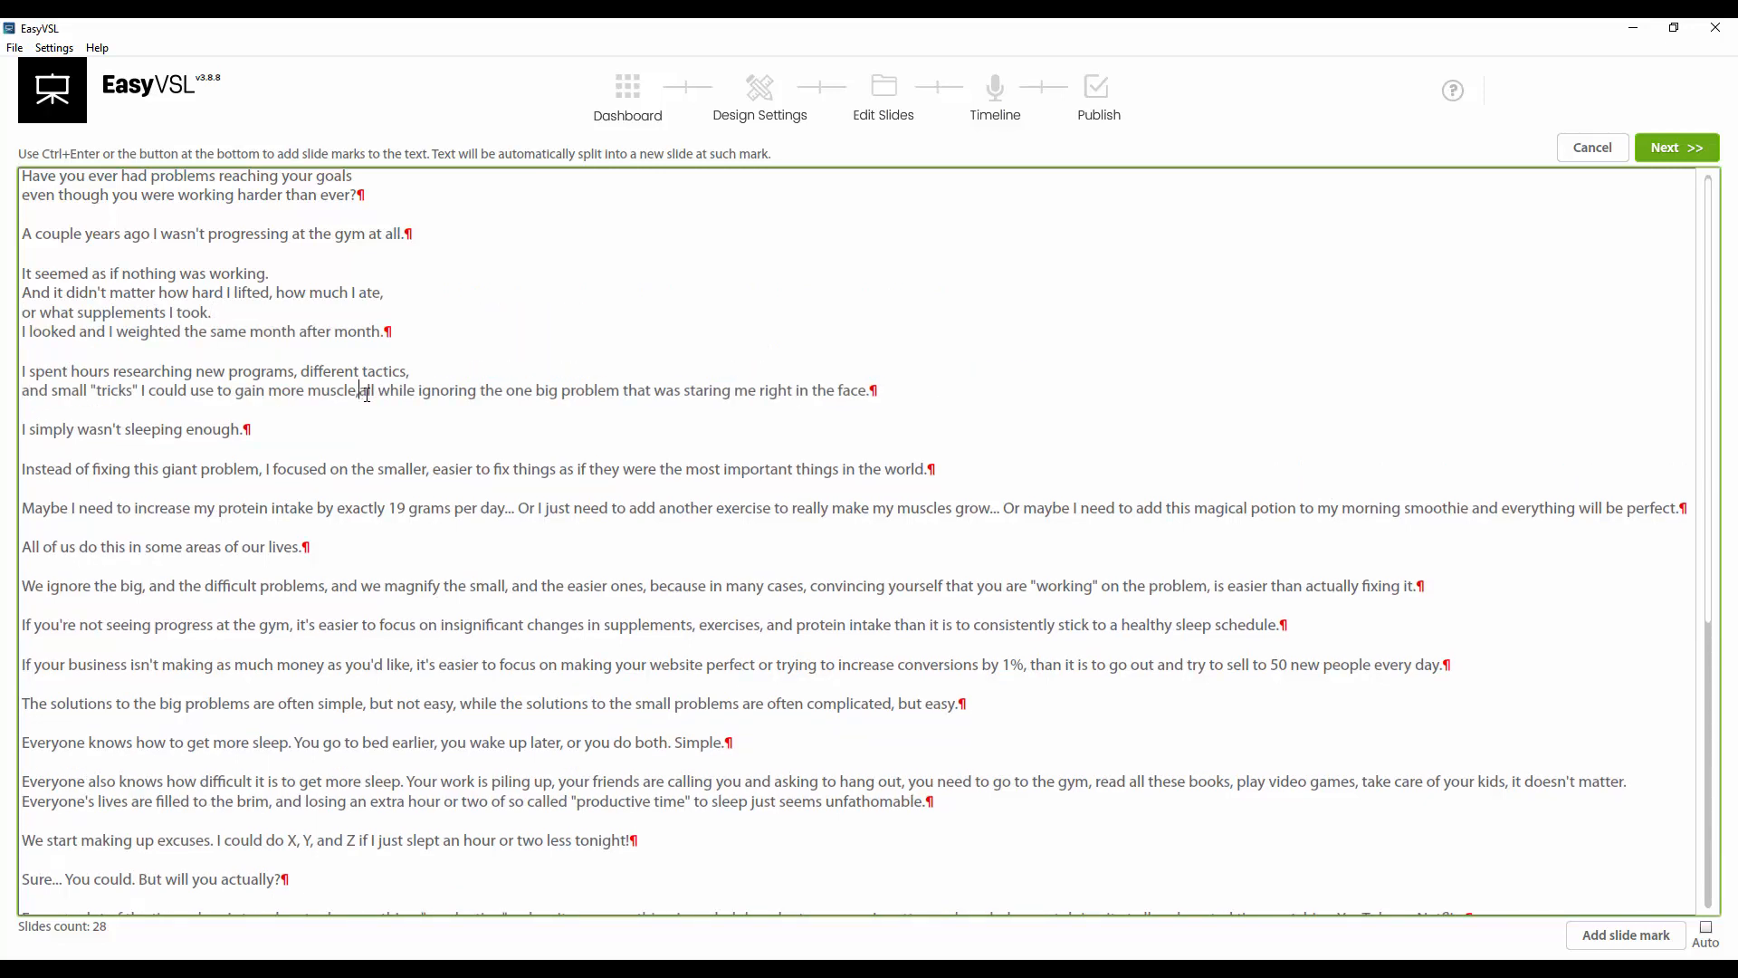
# Add line breaks after 'smaller,', 'day...', 'grow...' and 'potion' in the following paragraphs
pyautogui.click(433, 490)
pyautogui.press('Return')
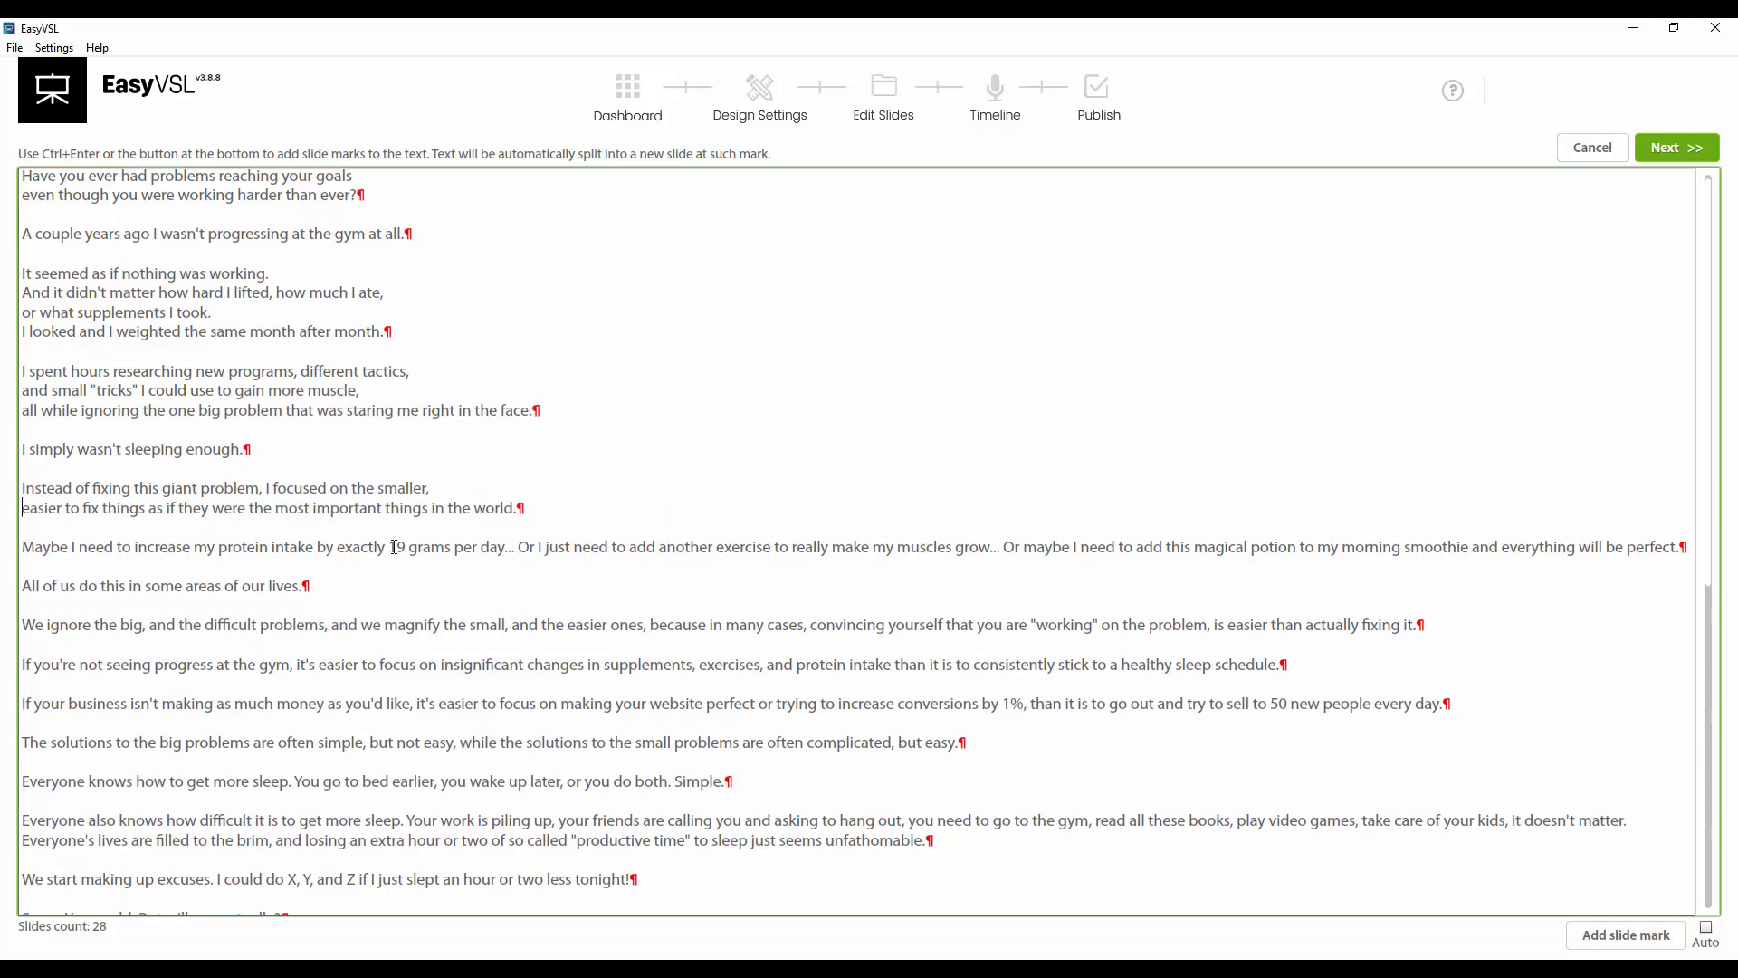
pyautogui.click(516, 547)
pyautogui.press('Return')
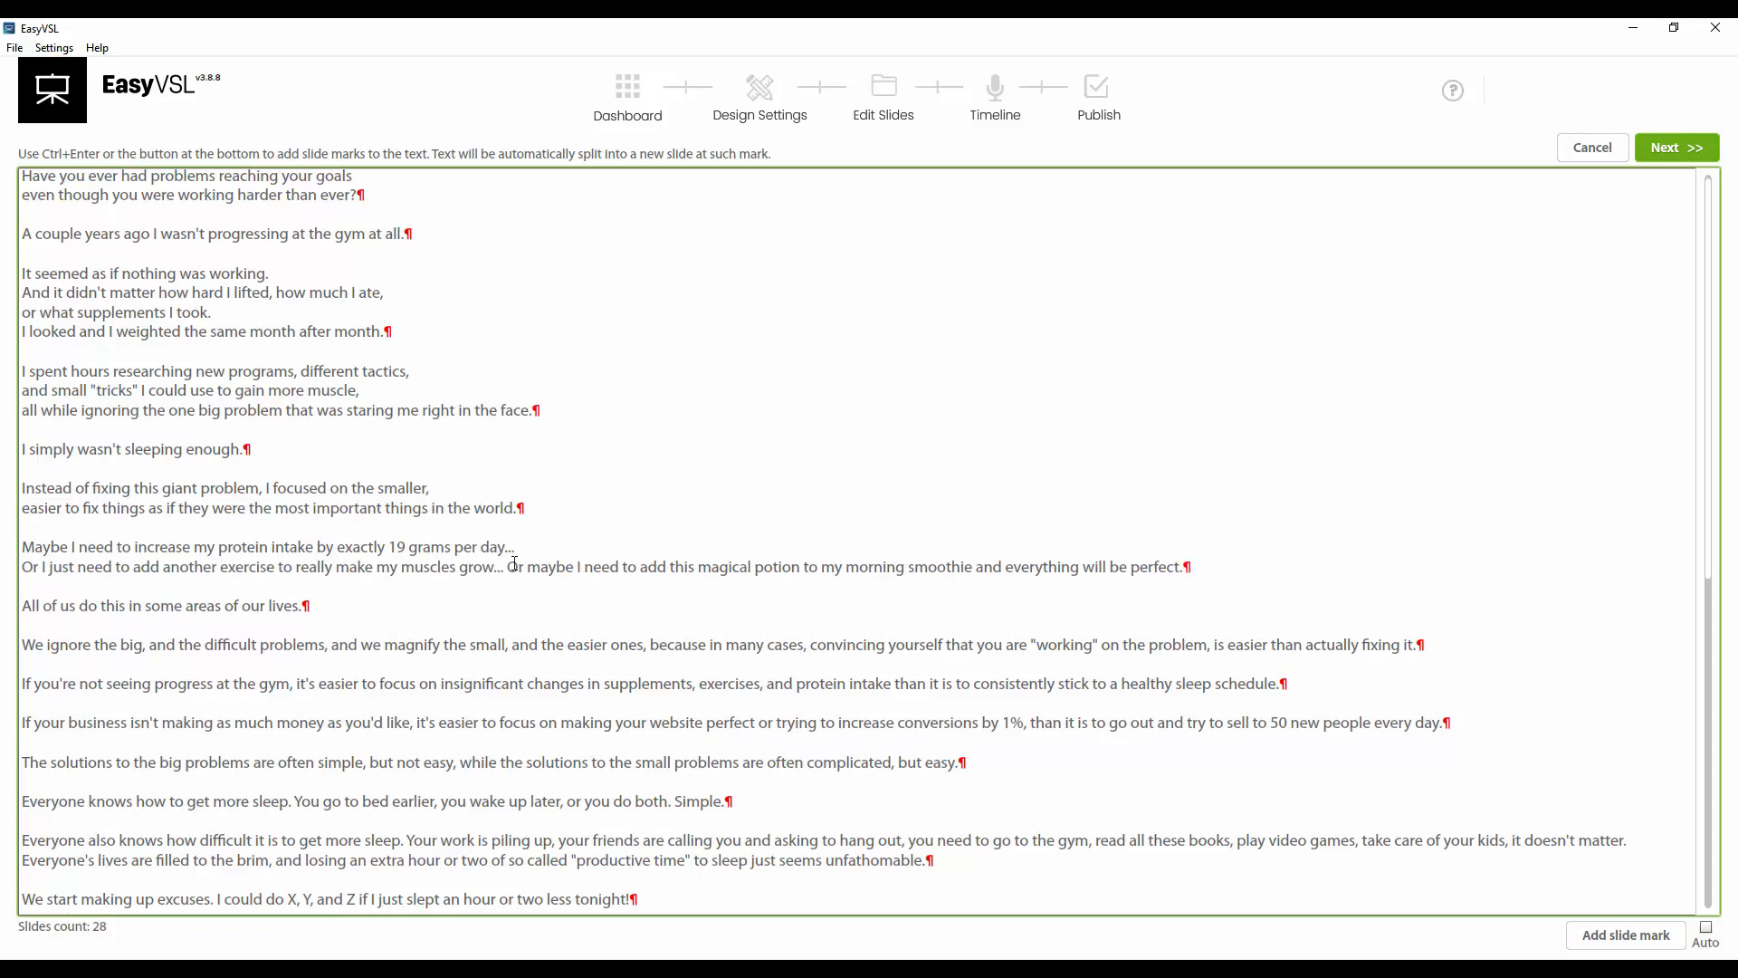
pyautogui.click(508, 567)
pyautogui.press('Return')
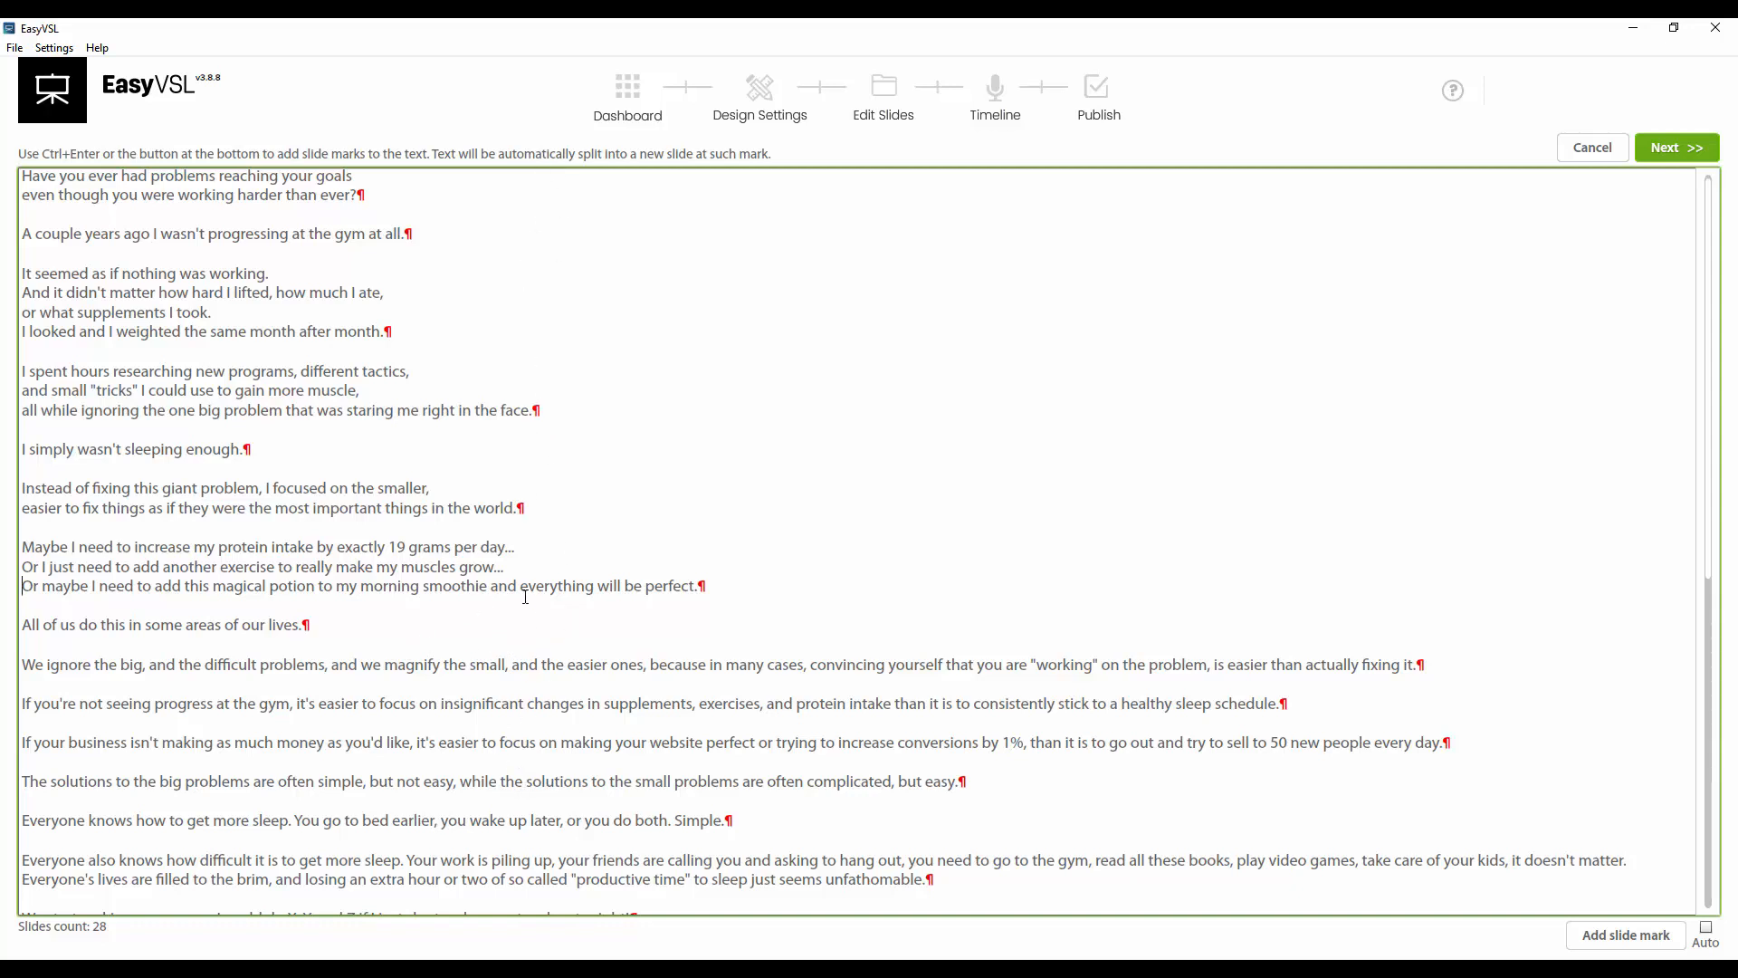
pyautogui.moveTo(322, 587); pyautogui.dragTo(723, 587)
pyautogui.click(341, 586)
pyautogui.click(316, 587)
pyautogui.press('Return')
# Break the 'We ignore the big' paragraph after 'problems,', 'cases,' and 'problem,'
pyautogui.click(335, 683)
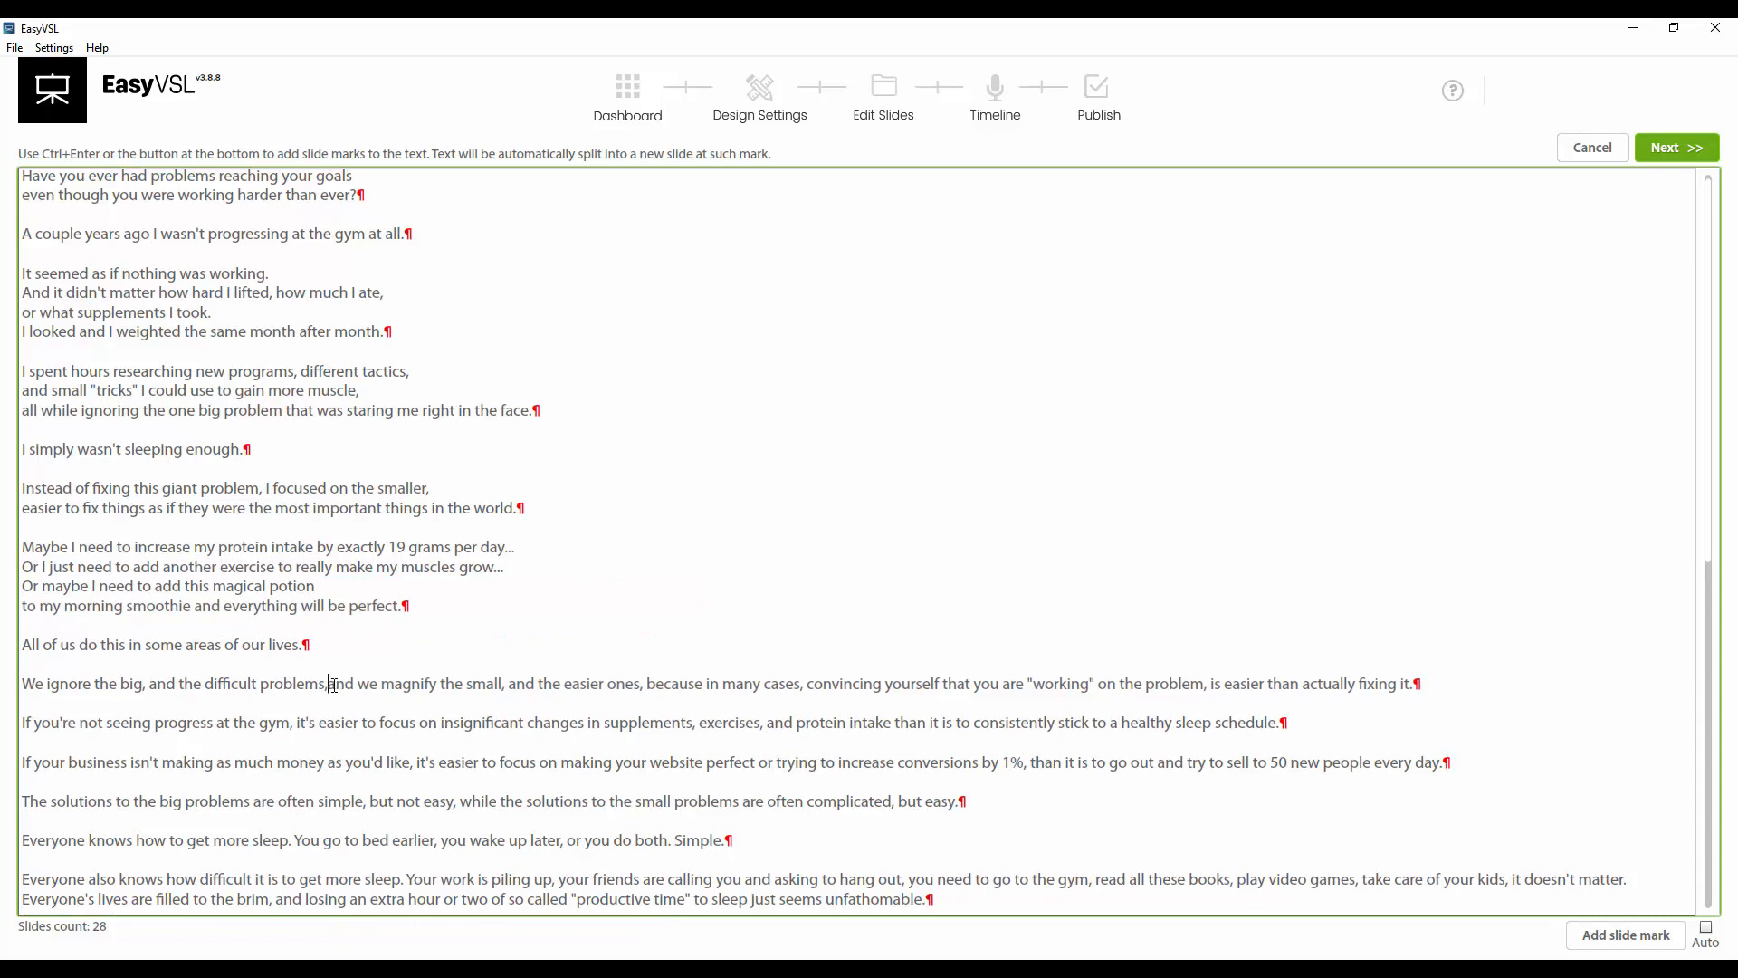
pyautogui.press('Return')
pyautogui.click(501, 705)
pyautogui.press('Return')
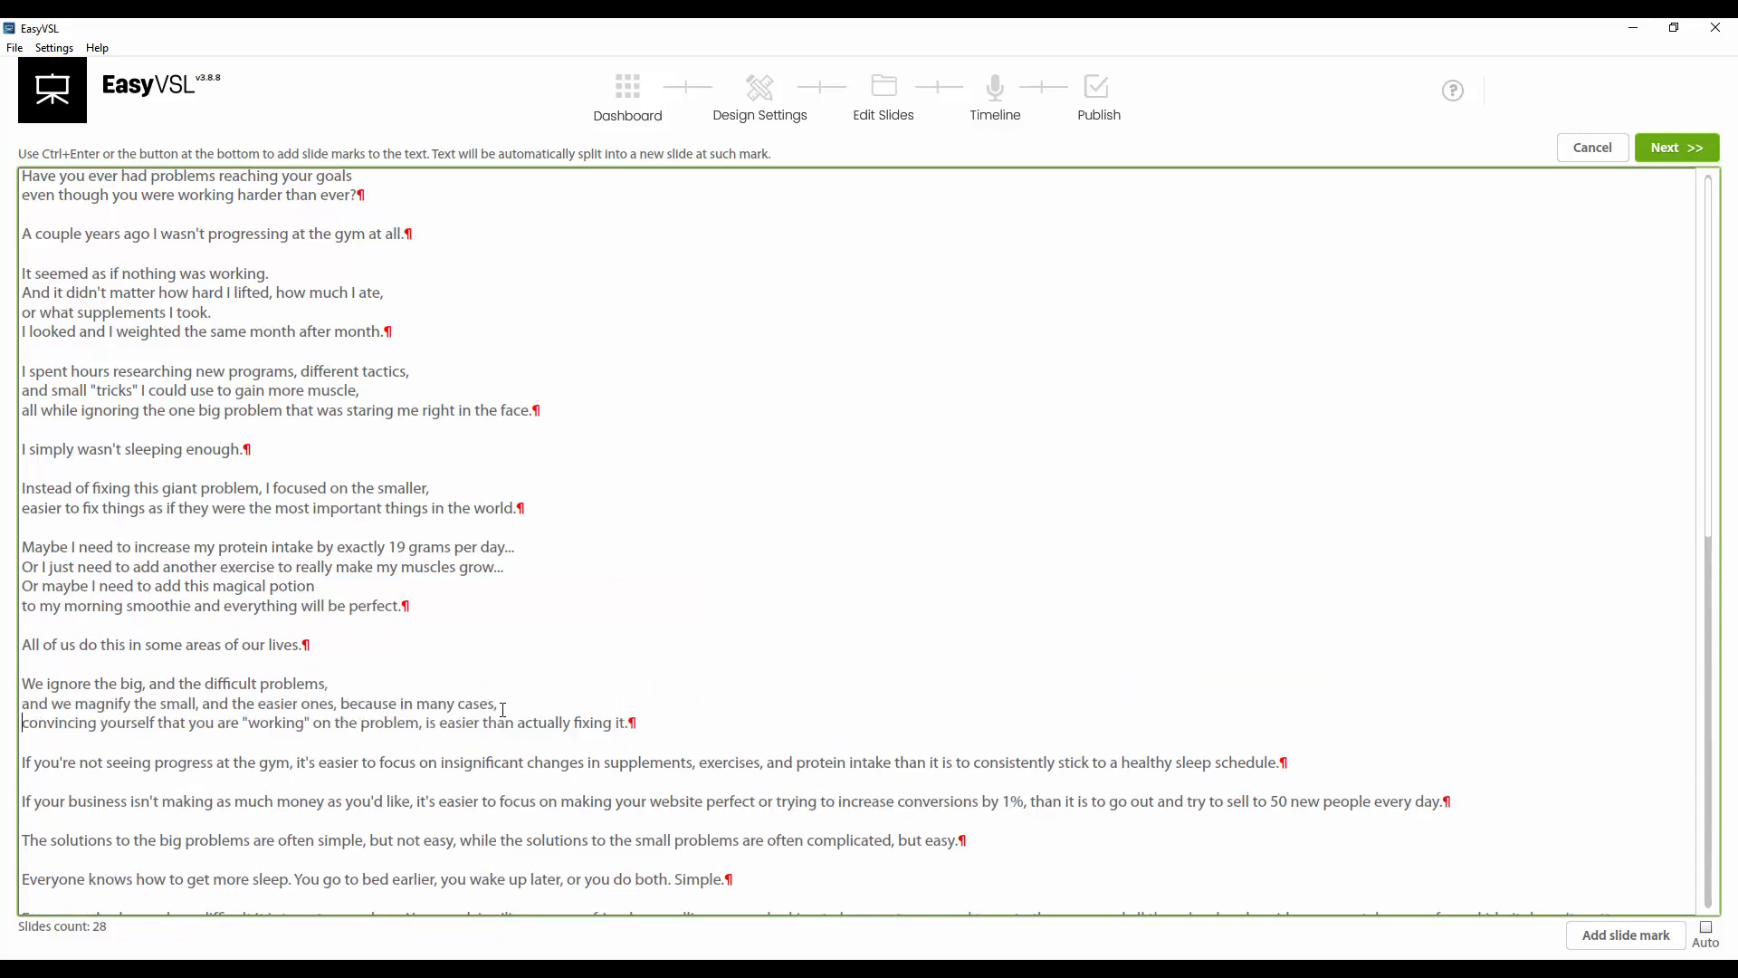
pyautogui.scroll(-2, 466, 605)
pyautogui.click(426, 629)
pyautogui.press('Return')
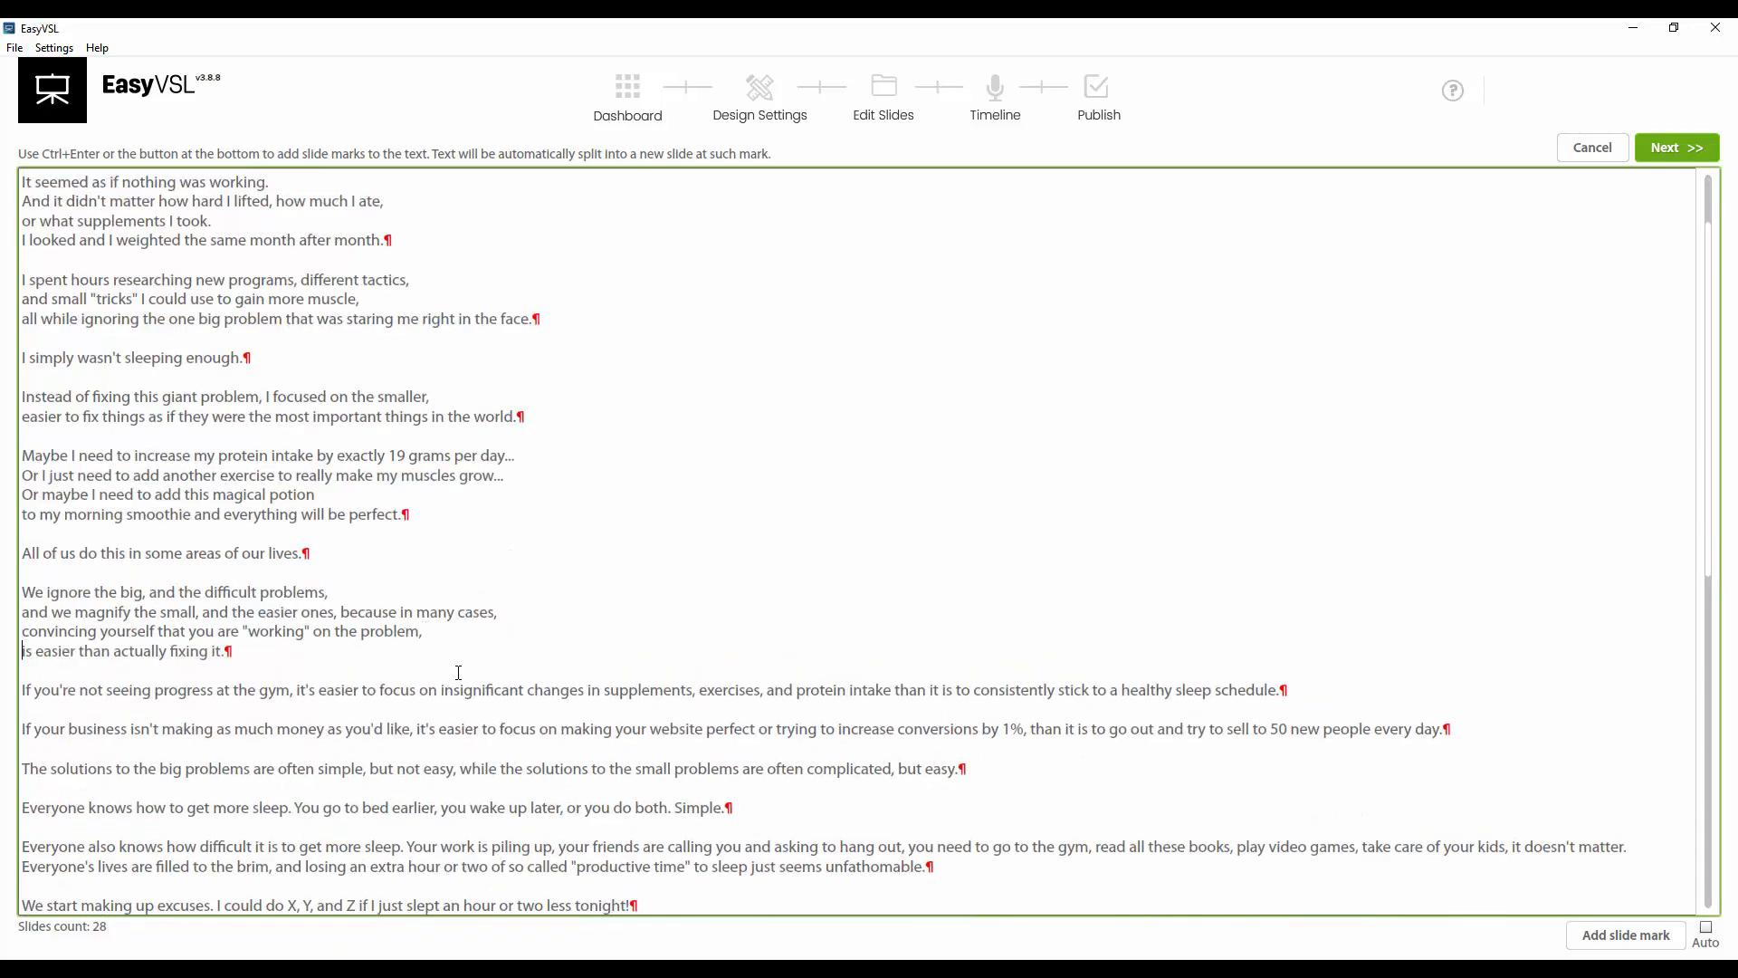
# Break the 'If you're not seeing progress' paragraph after 'gym,' and 'exercises,', and the next paragraph after 'like,'
pyautogui.click(296, 691)
pyautogui.press('Return')
pyautogui.scroll(-3, 544, 412)
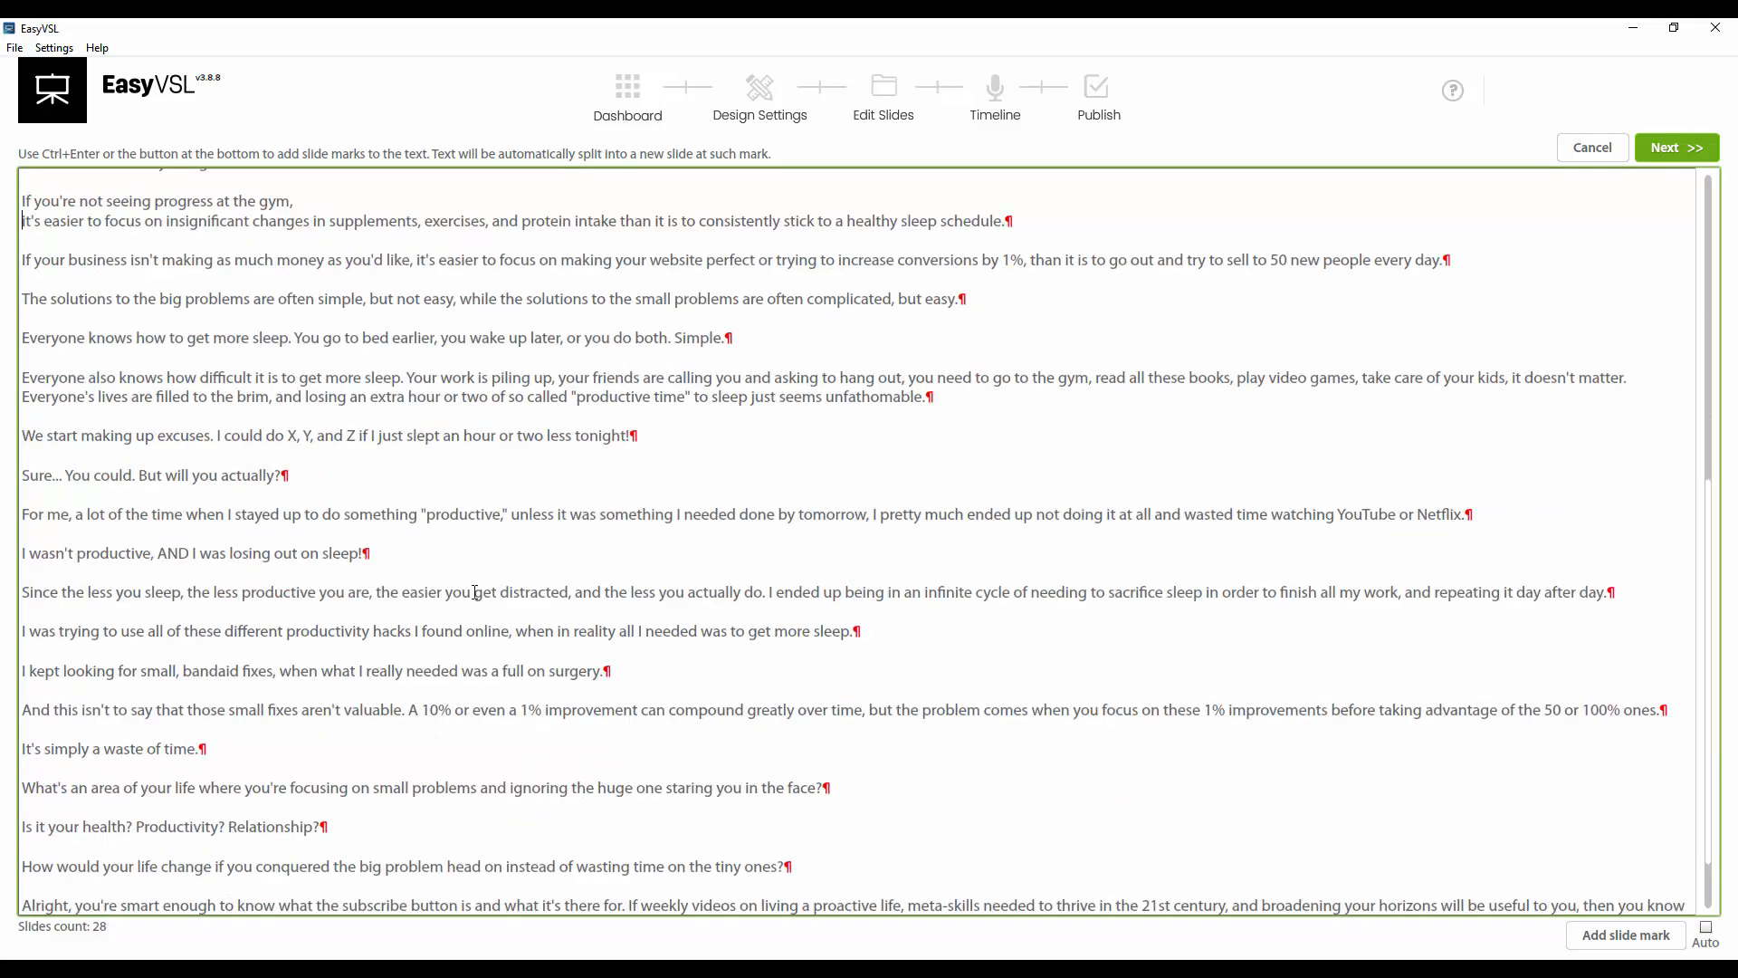
pyautogui.click(491, 410)
pyautogui.press('Return')
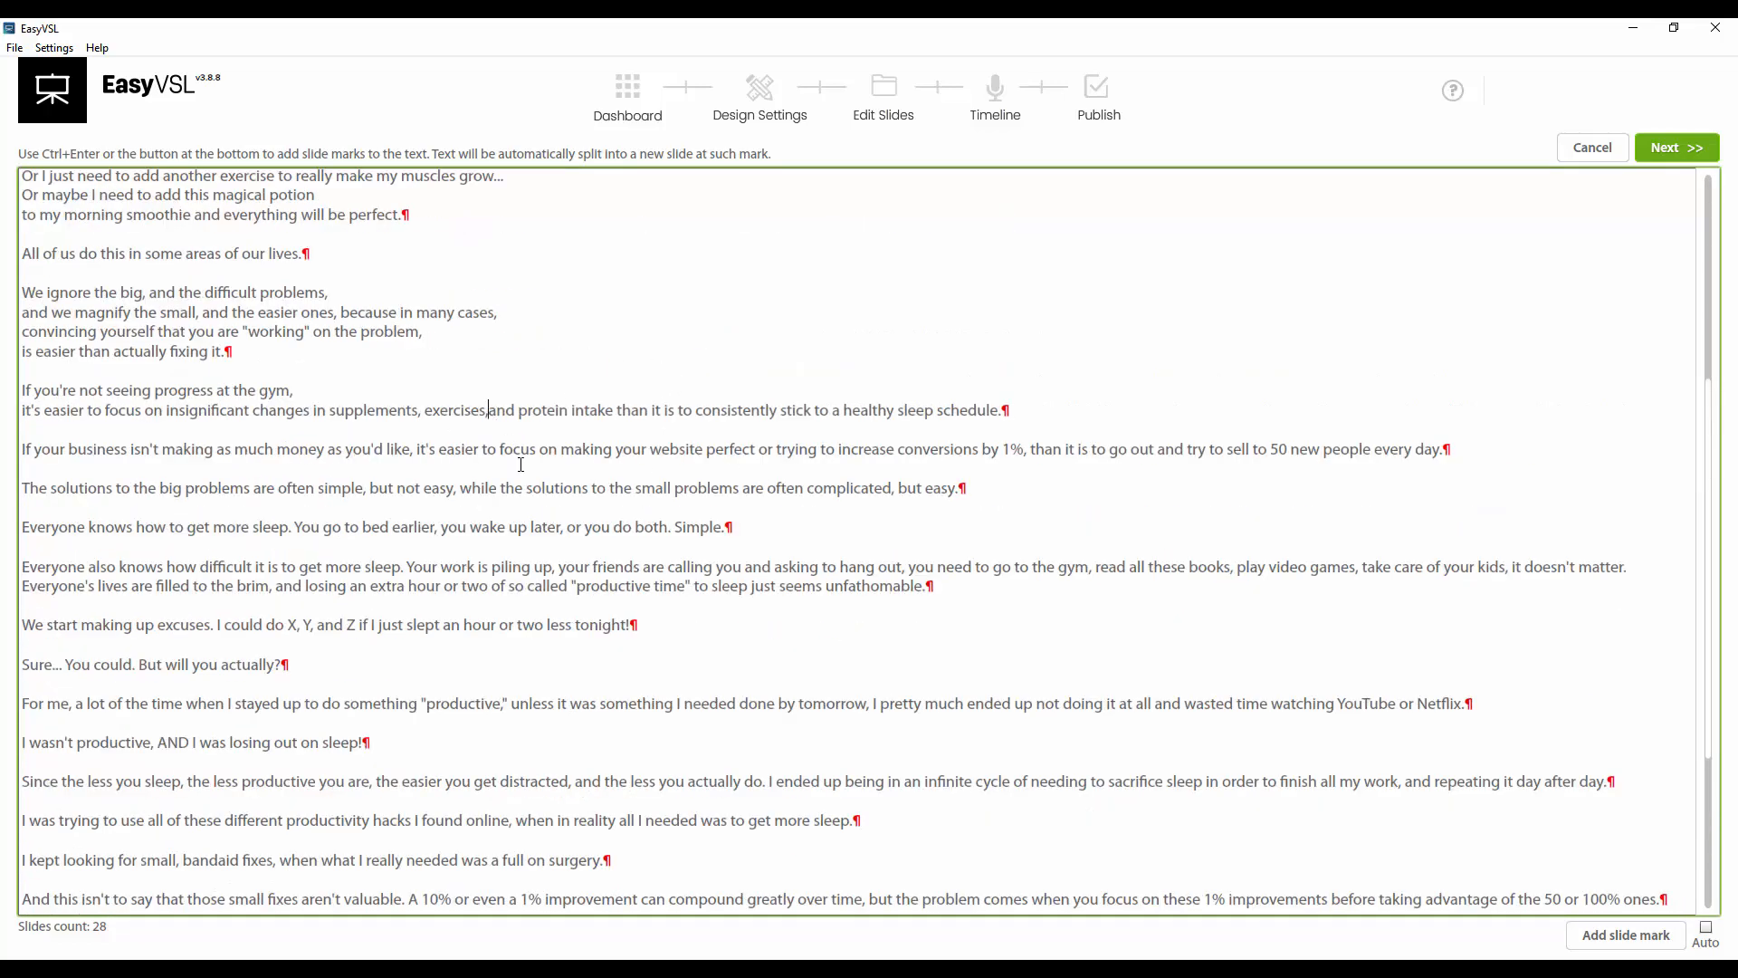
pyautogui.click(415, 469)
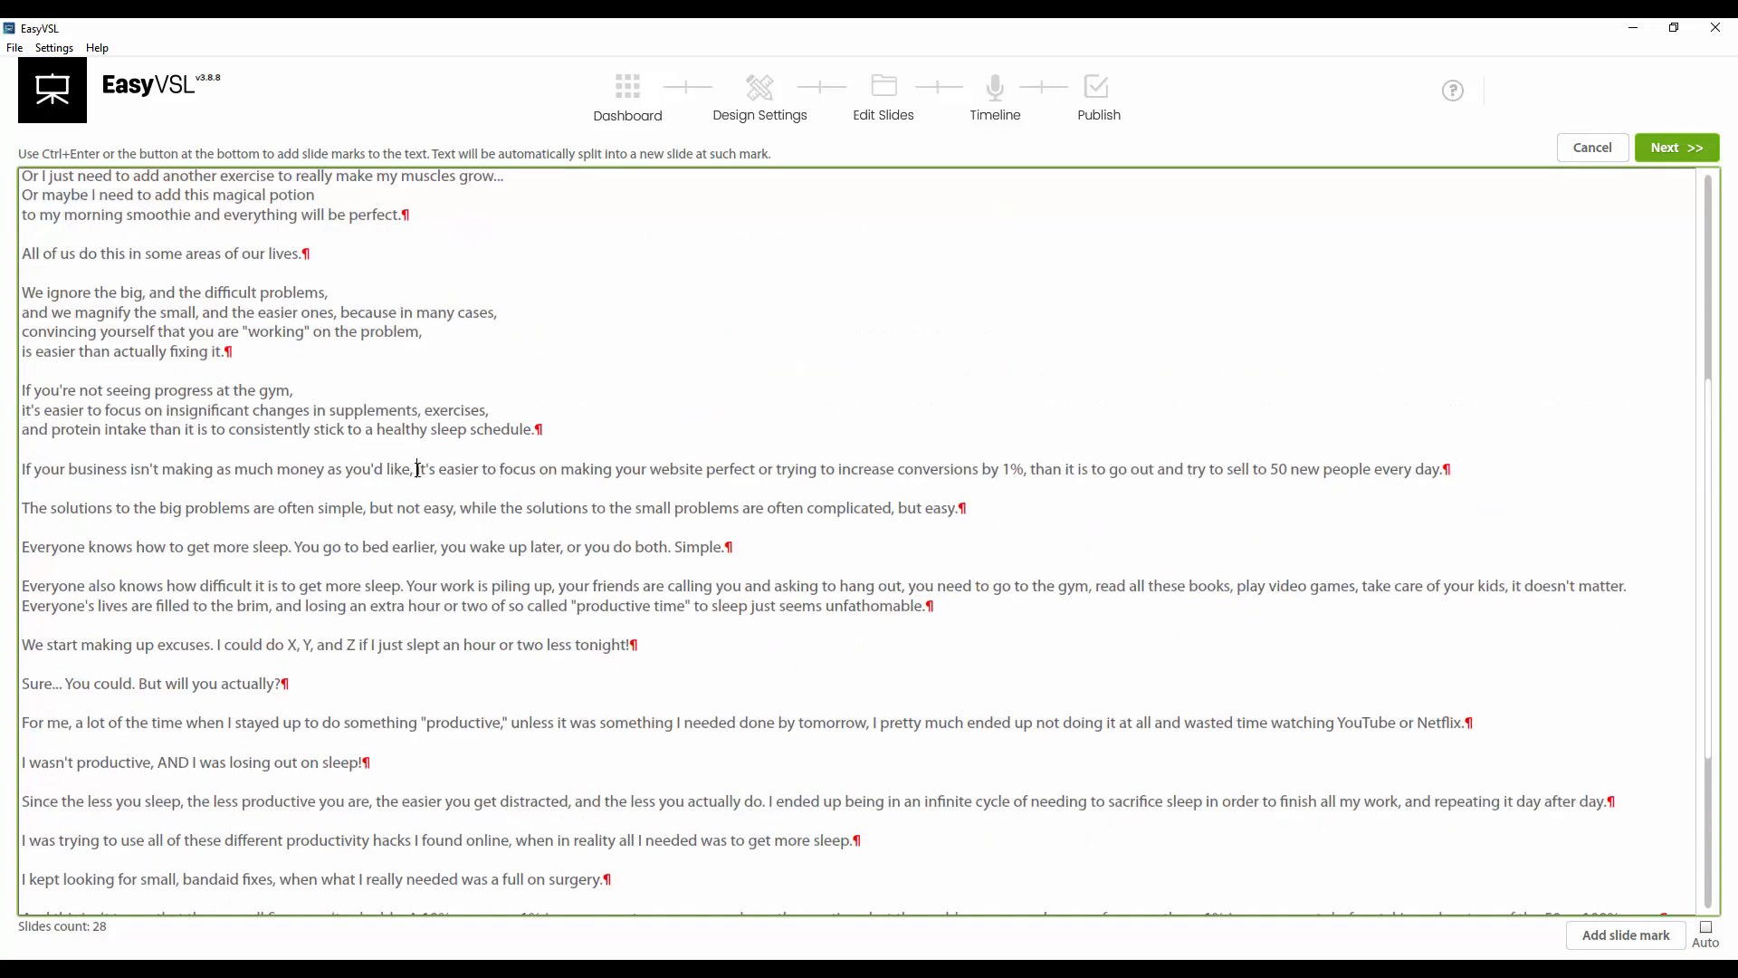
pyautogui.press('Return')
# Turn automatic slide marks back on and review the split script text
pyautogui.scroll(-7, 507, 387)
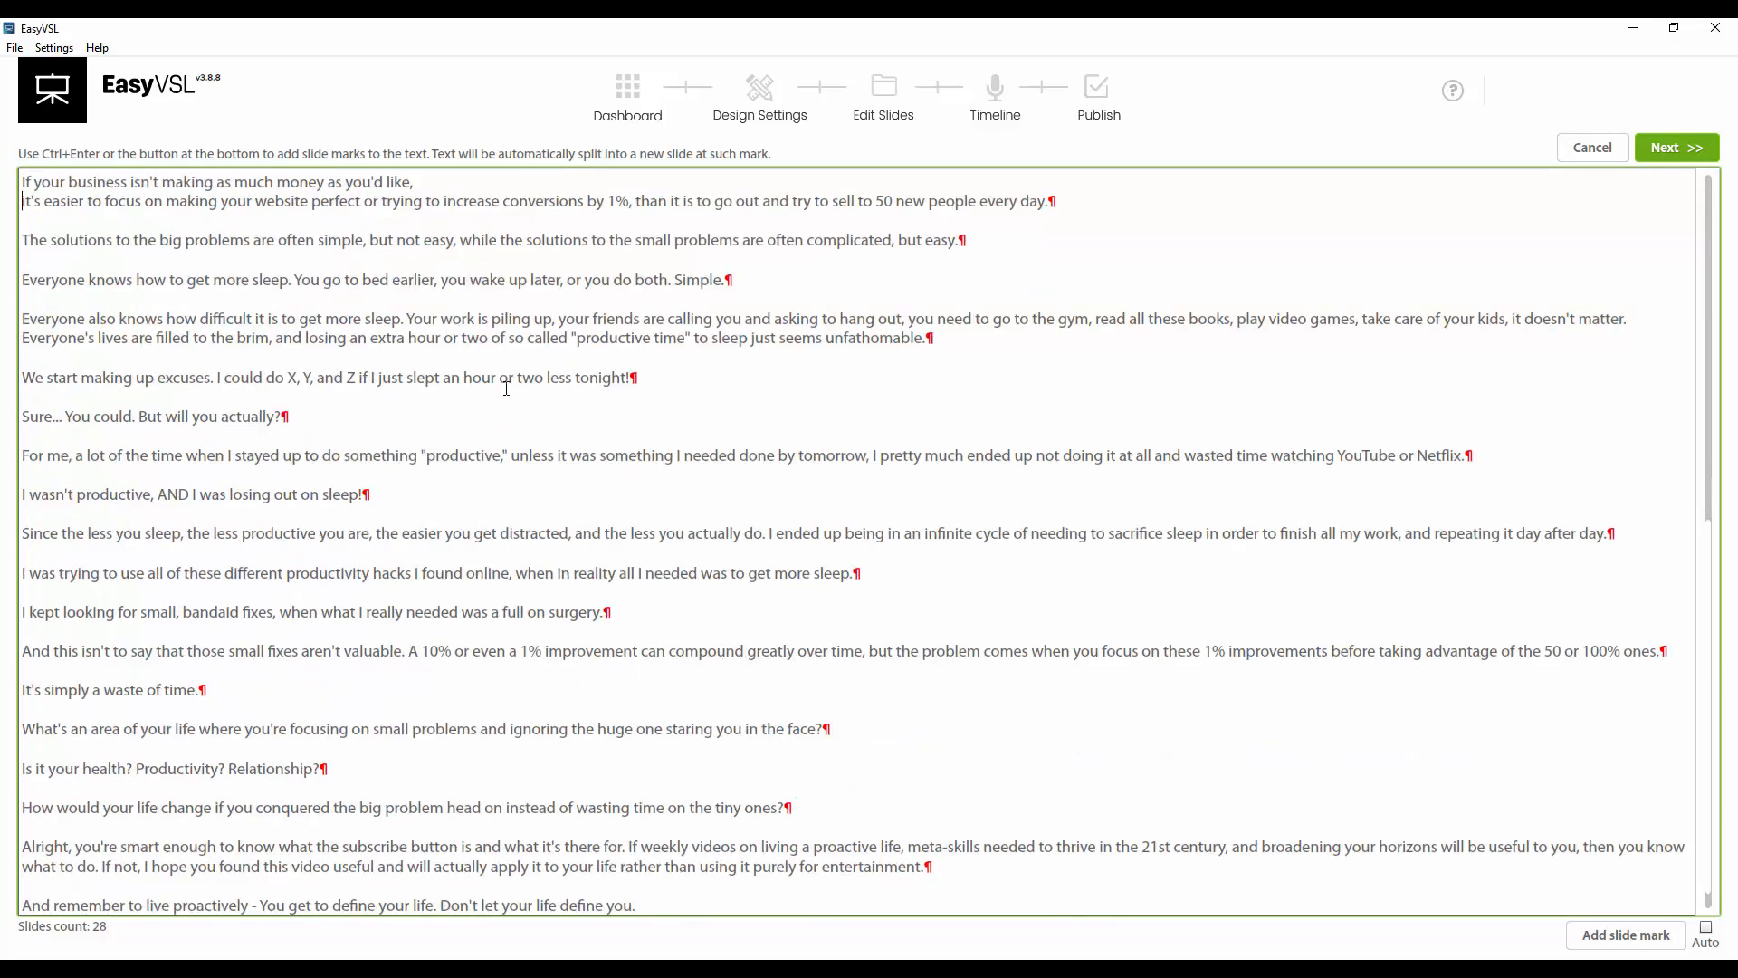
pyautogui.scroll(7, 751, 742)
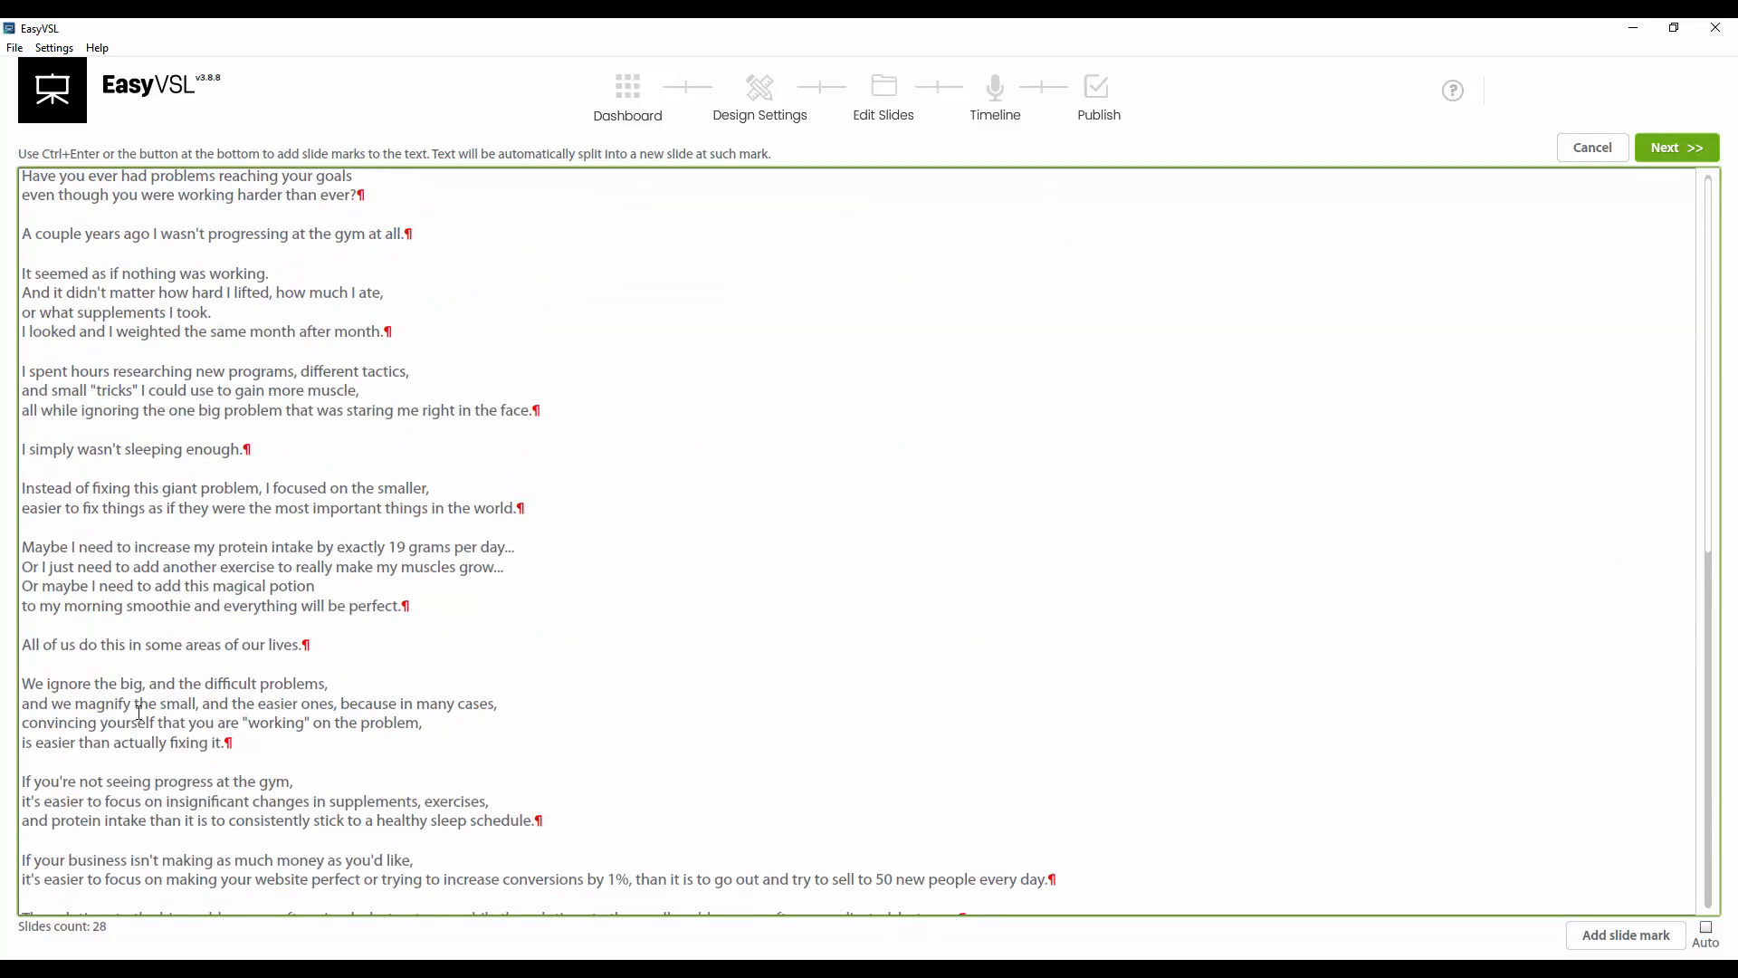
pyautogui.scroll(-2, 140, 713)
pyautogui.scroll(2, 335, 703)
pyautogui.click(1706, 927)
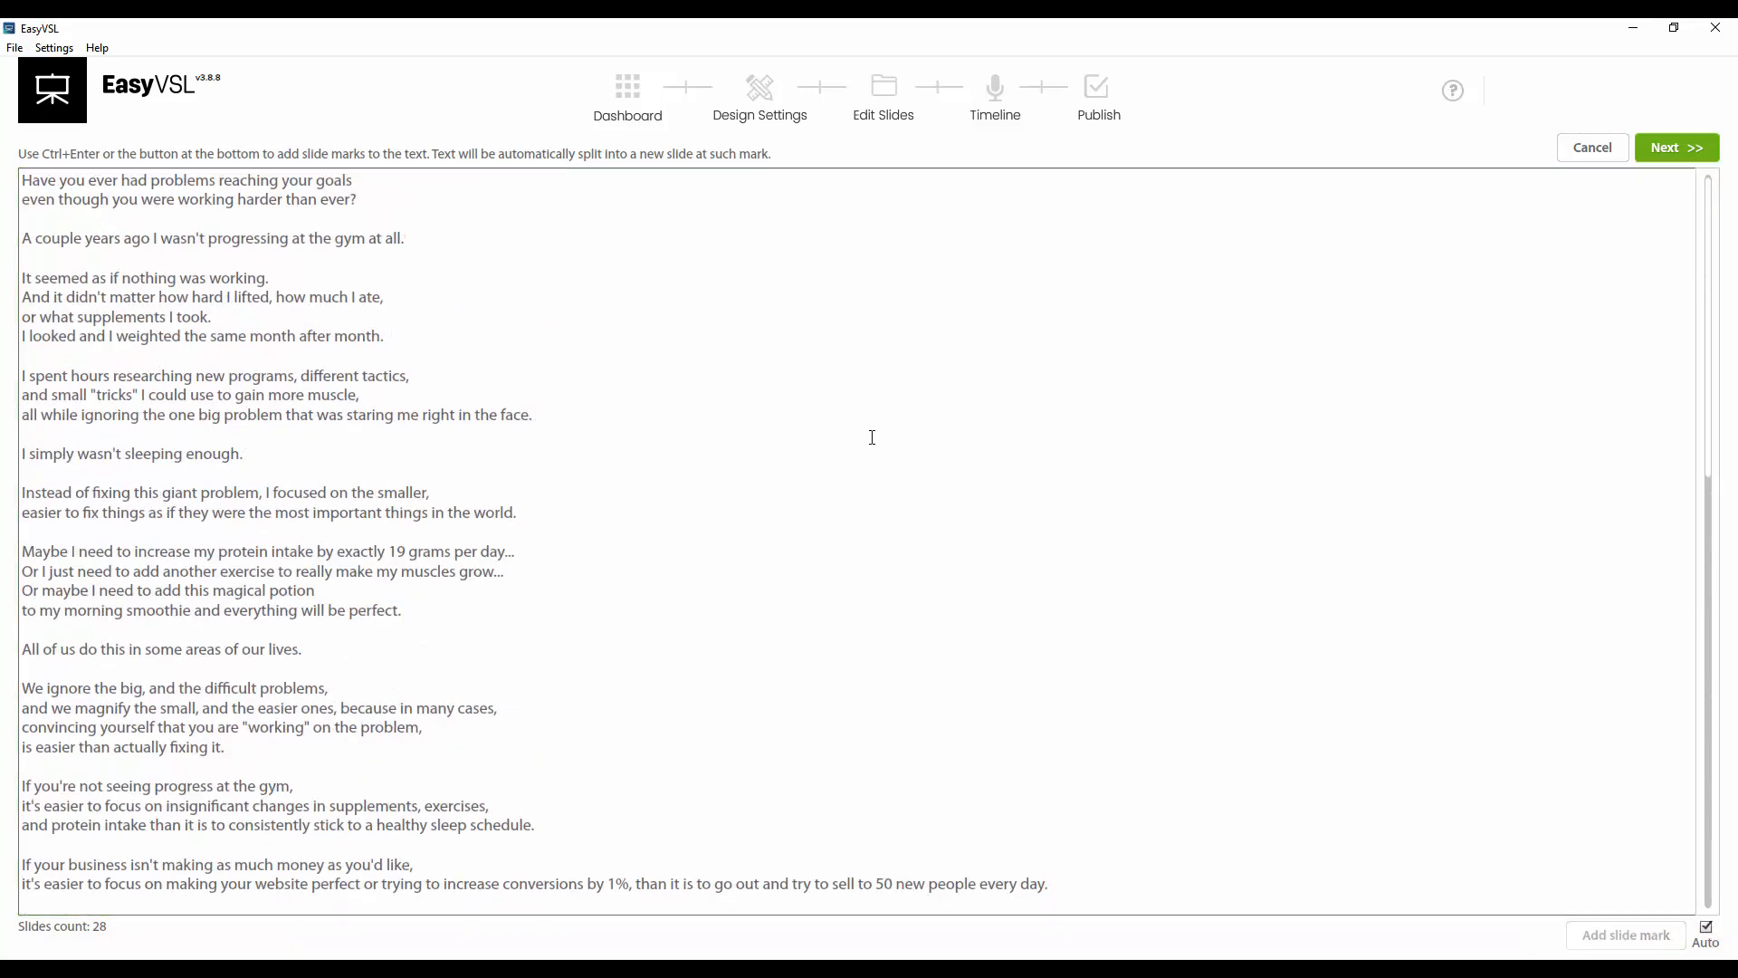
pyautogui.click(429, 273)
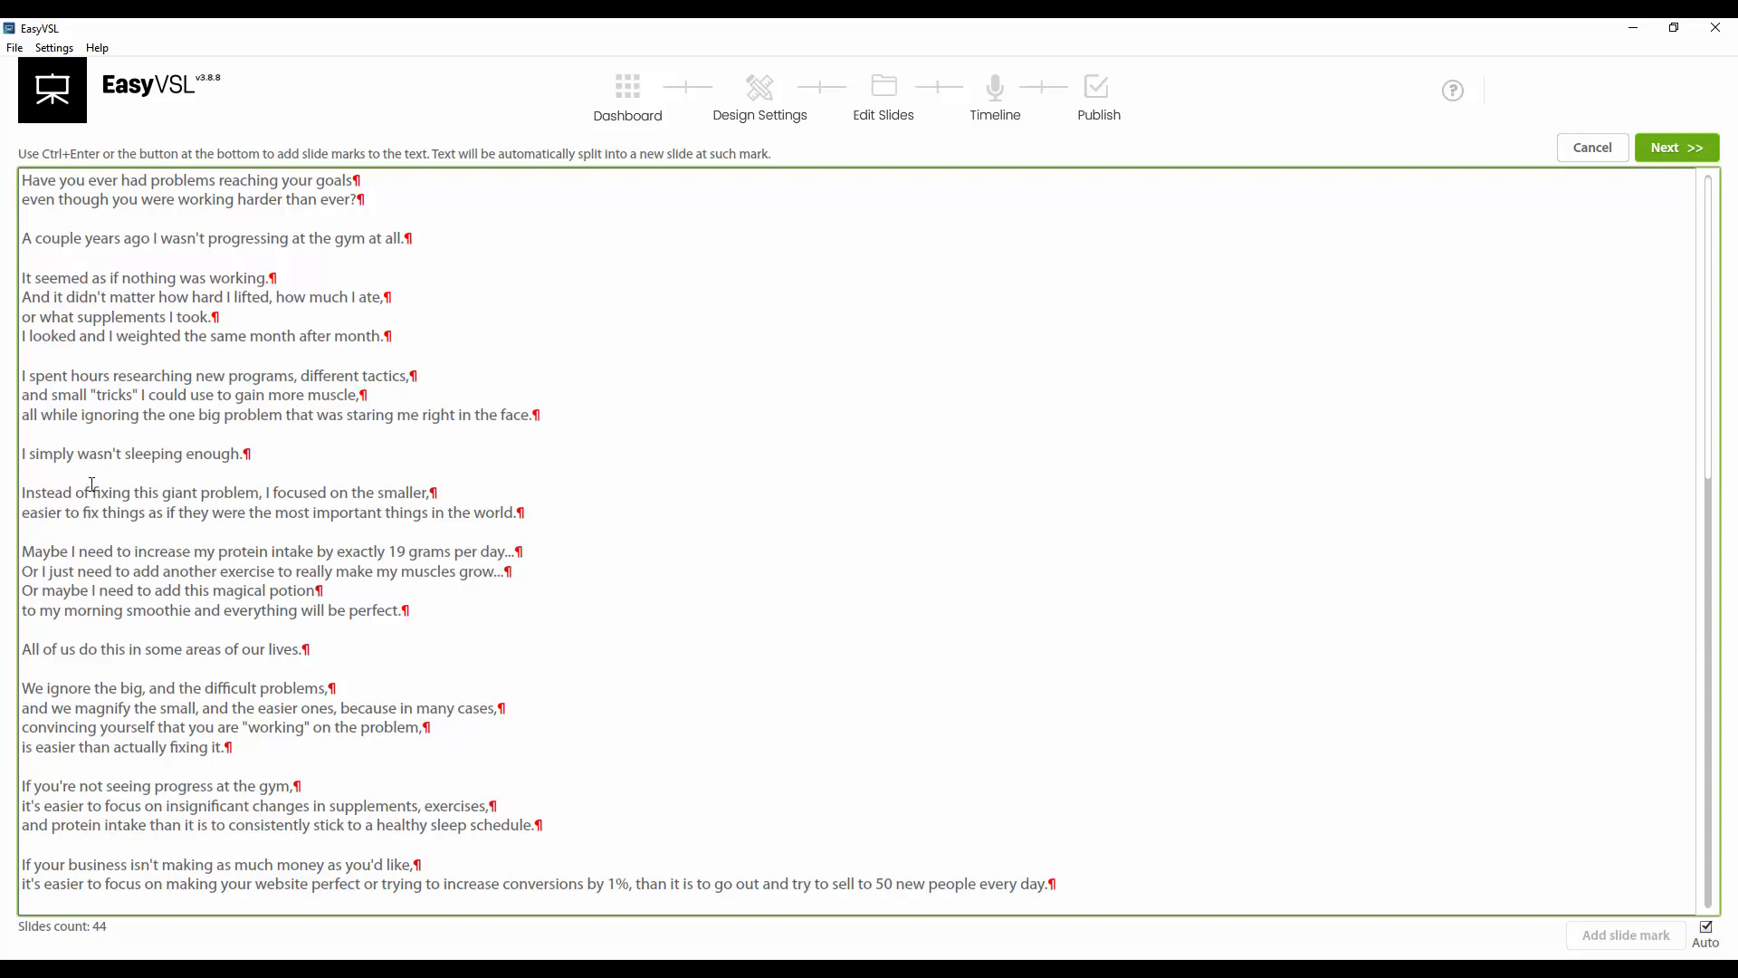
pyautogui.moveTo(364, 180); pyautogui.dragTo(559, 631)
pyautogui.click(560, 632)
pyautogui.scroll(-12, 408, 392)
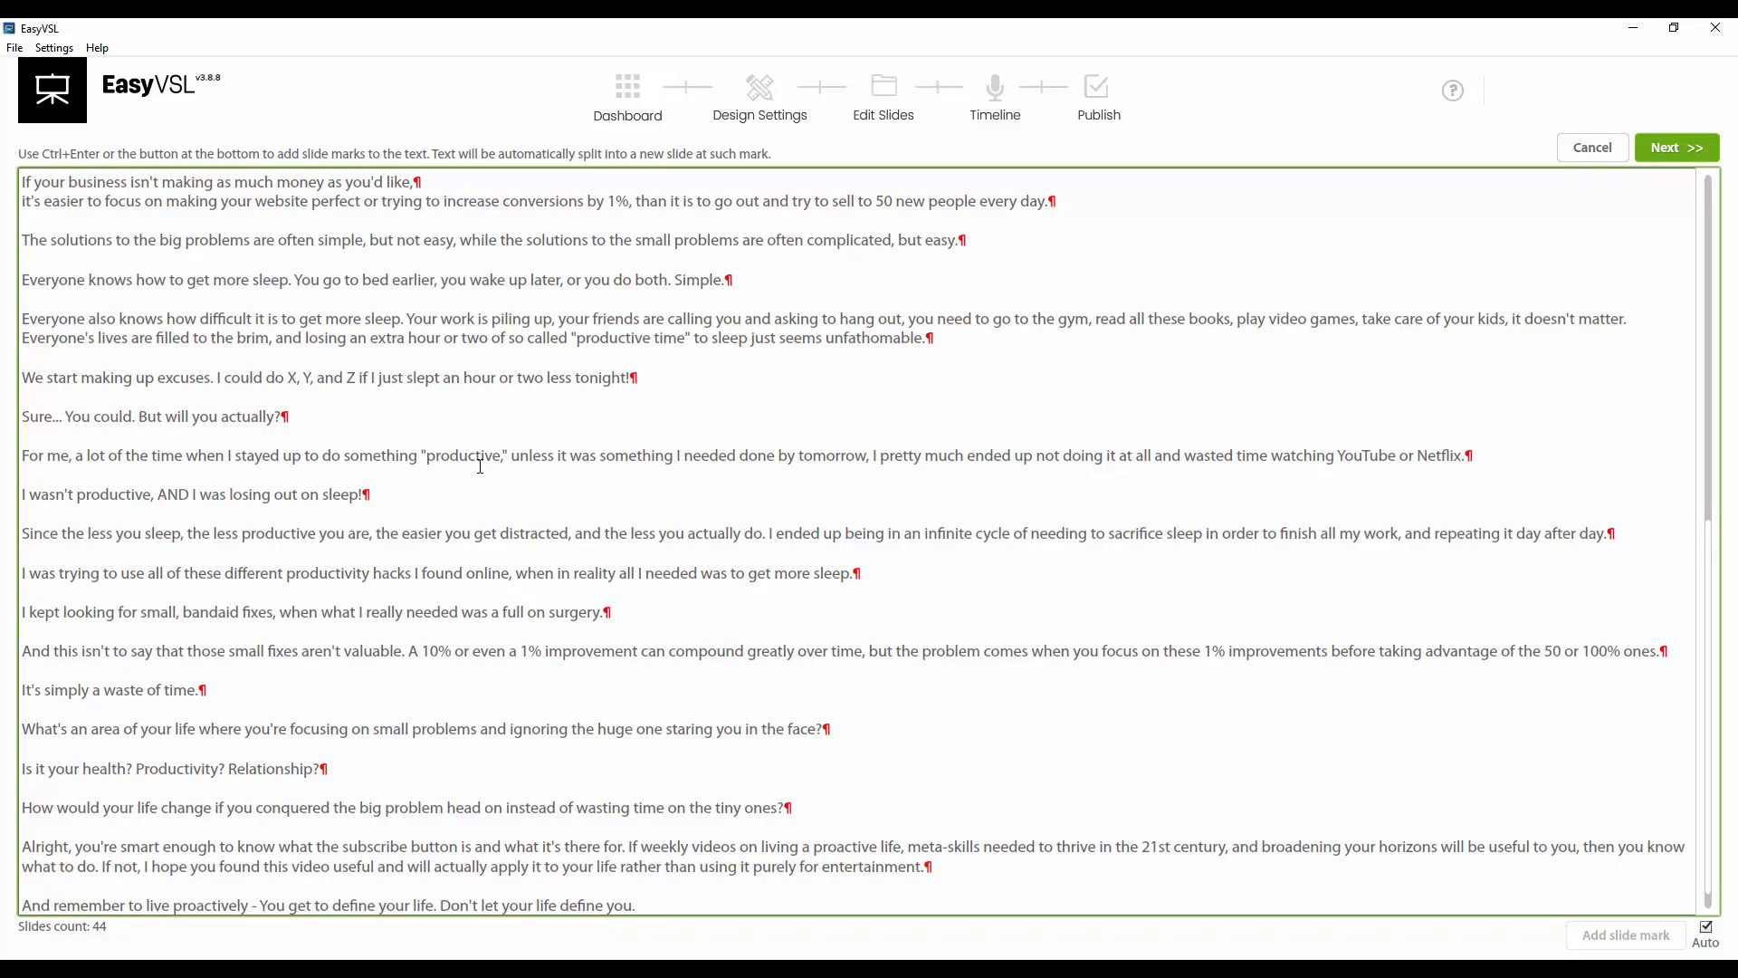
pyautogui.scroll(5, 483, 464)
pyautogui.scroll(7, 484, 464)
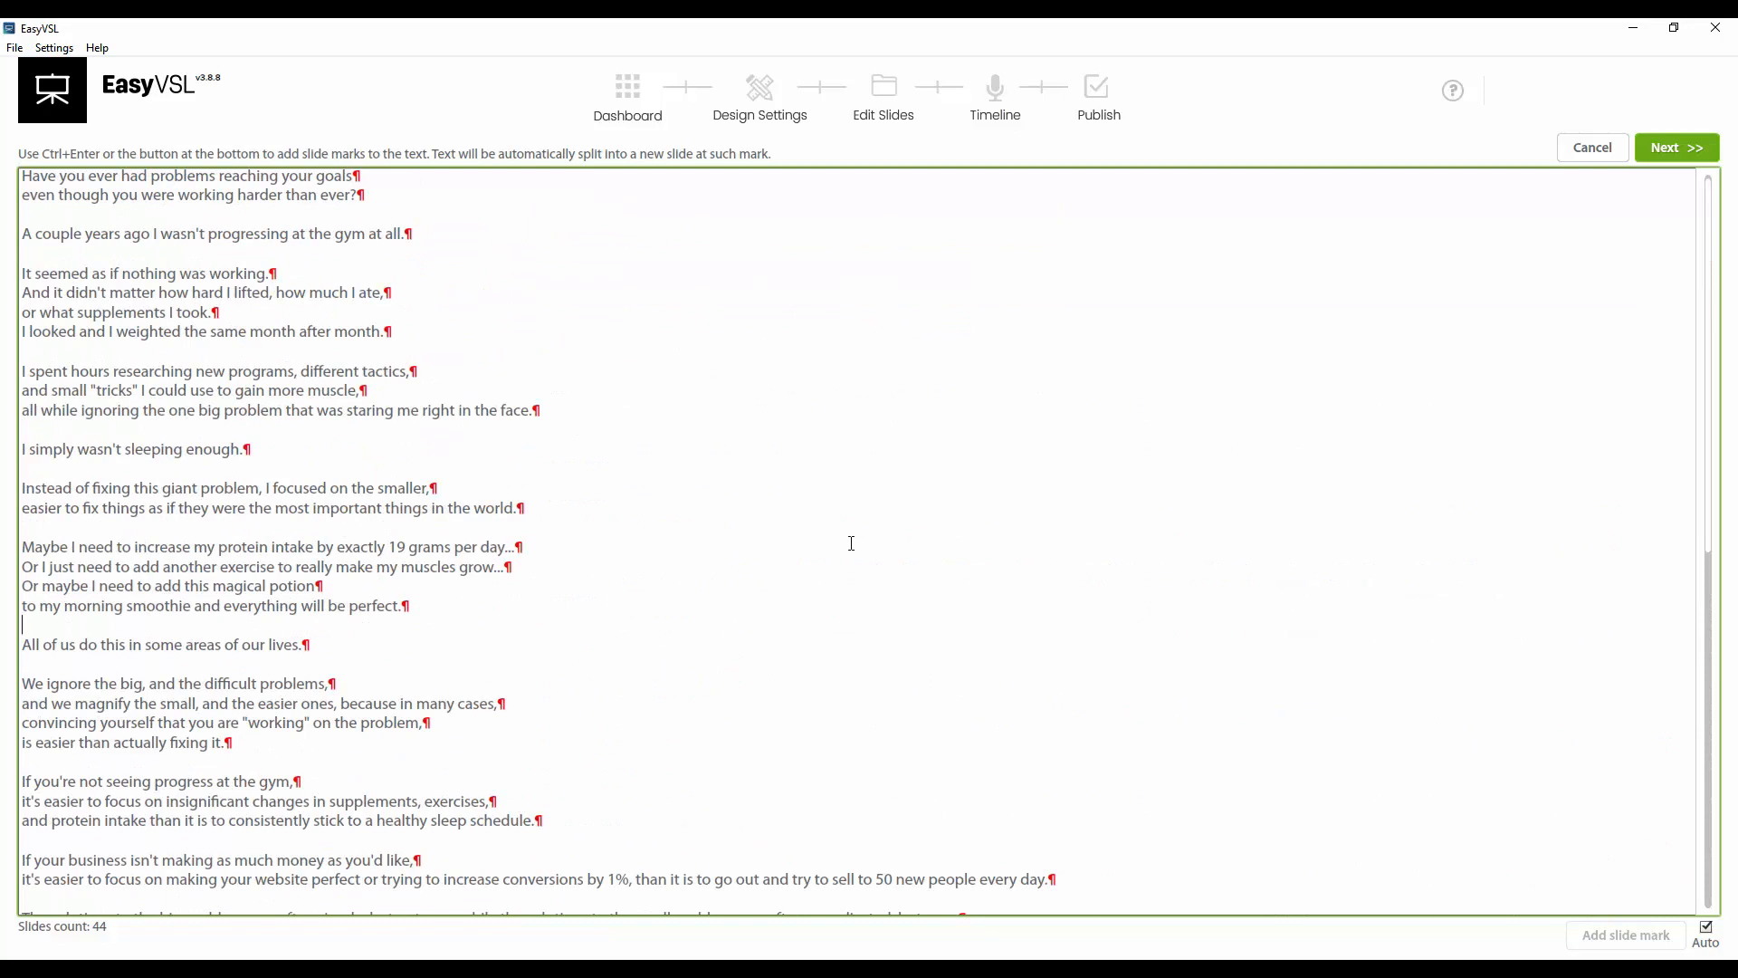
pyautogui.scroll(-12, 851, 544)
# Proceed past the slide text list to the slide editor
pyautogui.click(1694, 148)
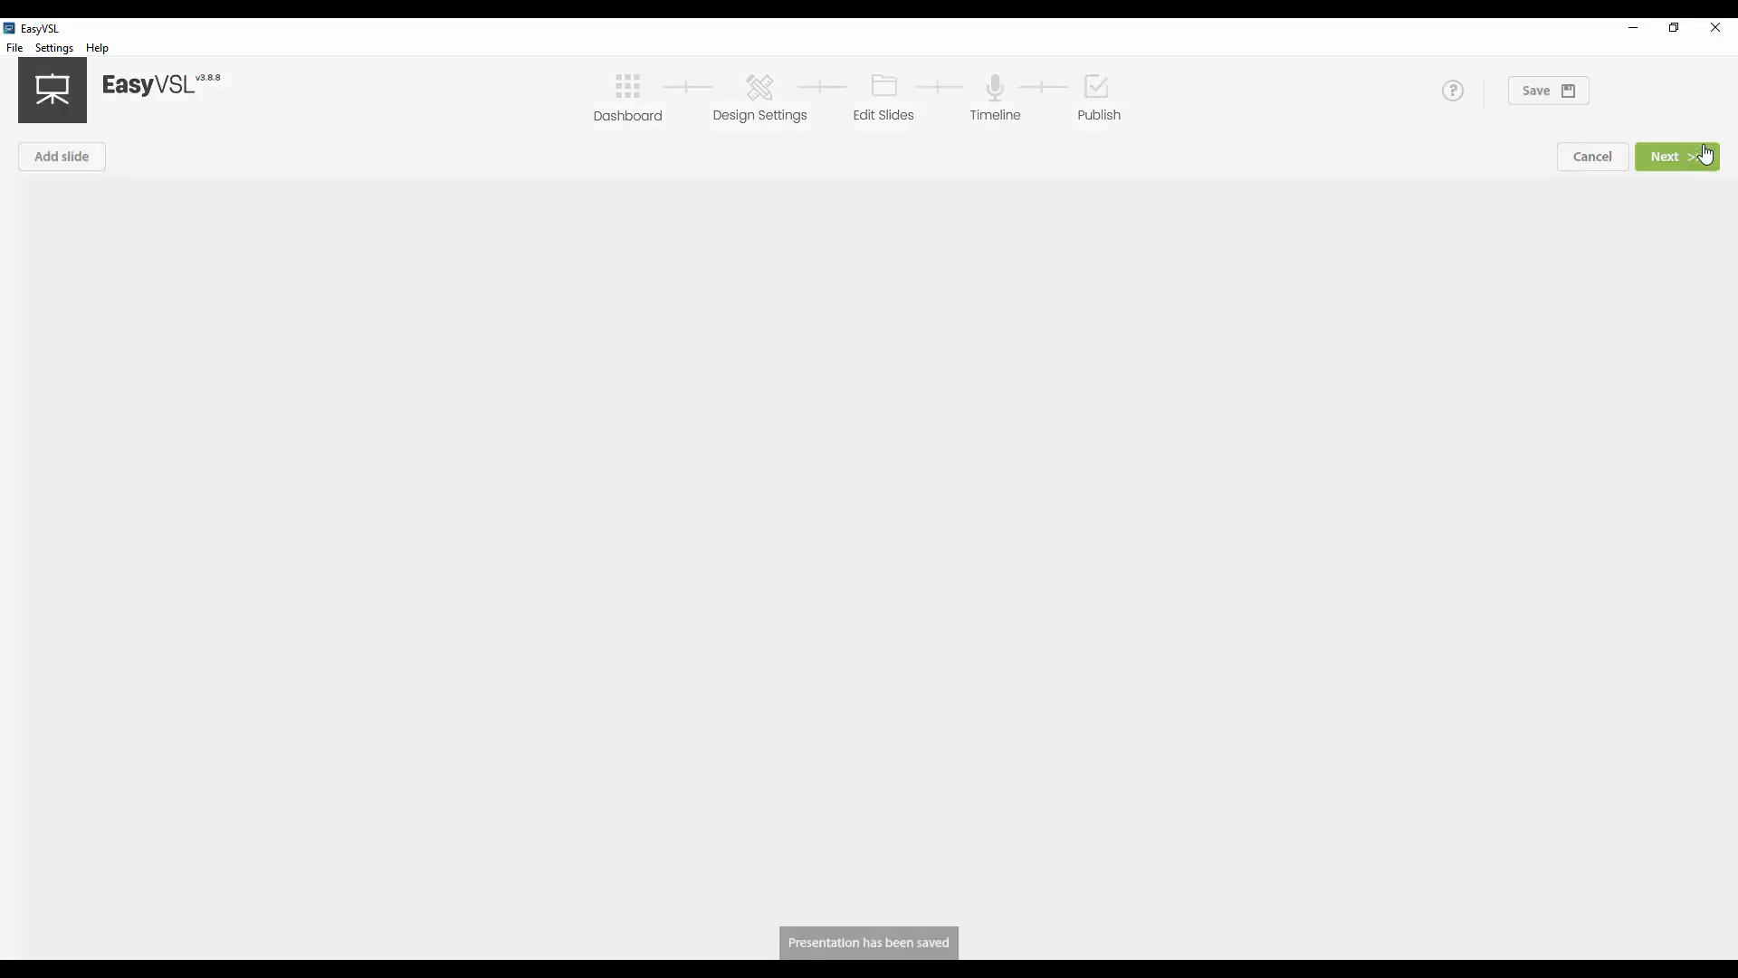
pyautogui.scroll(-10, 442, 280)
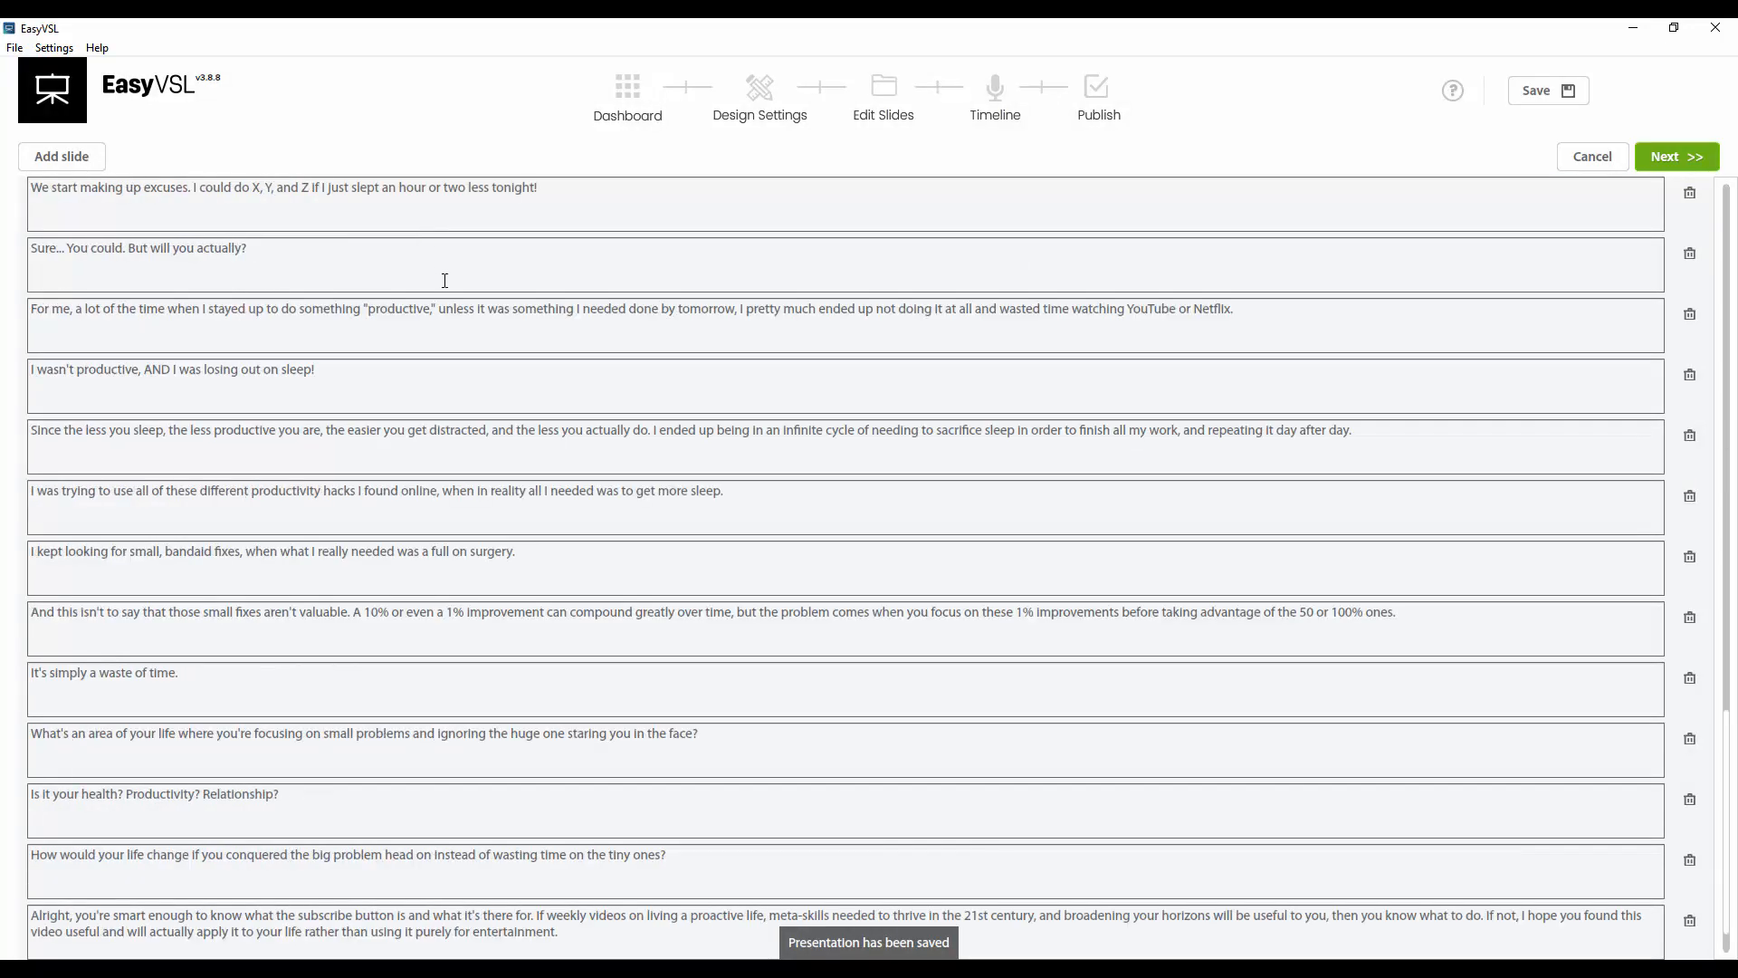
pyautogui.scroll(12, 471, 335)
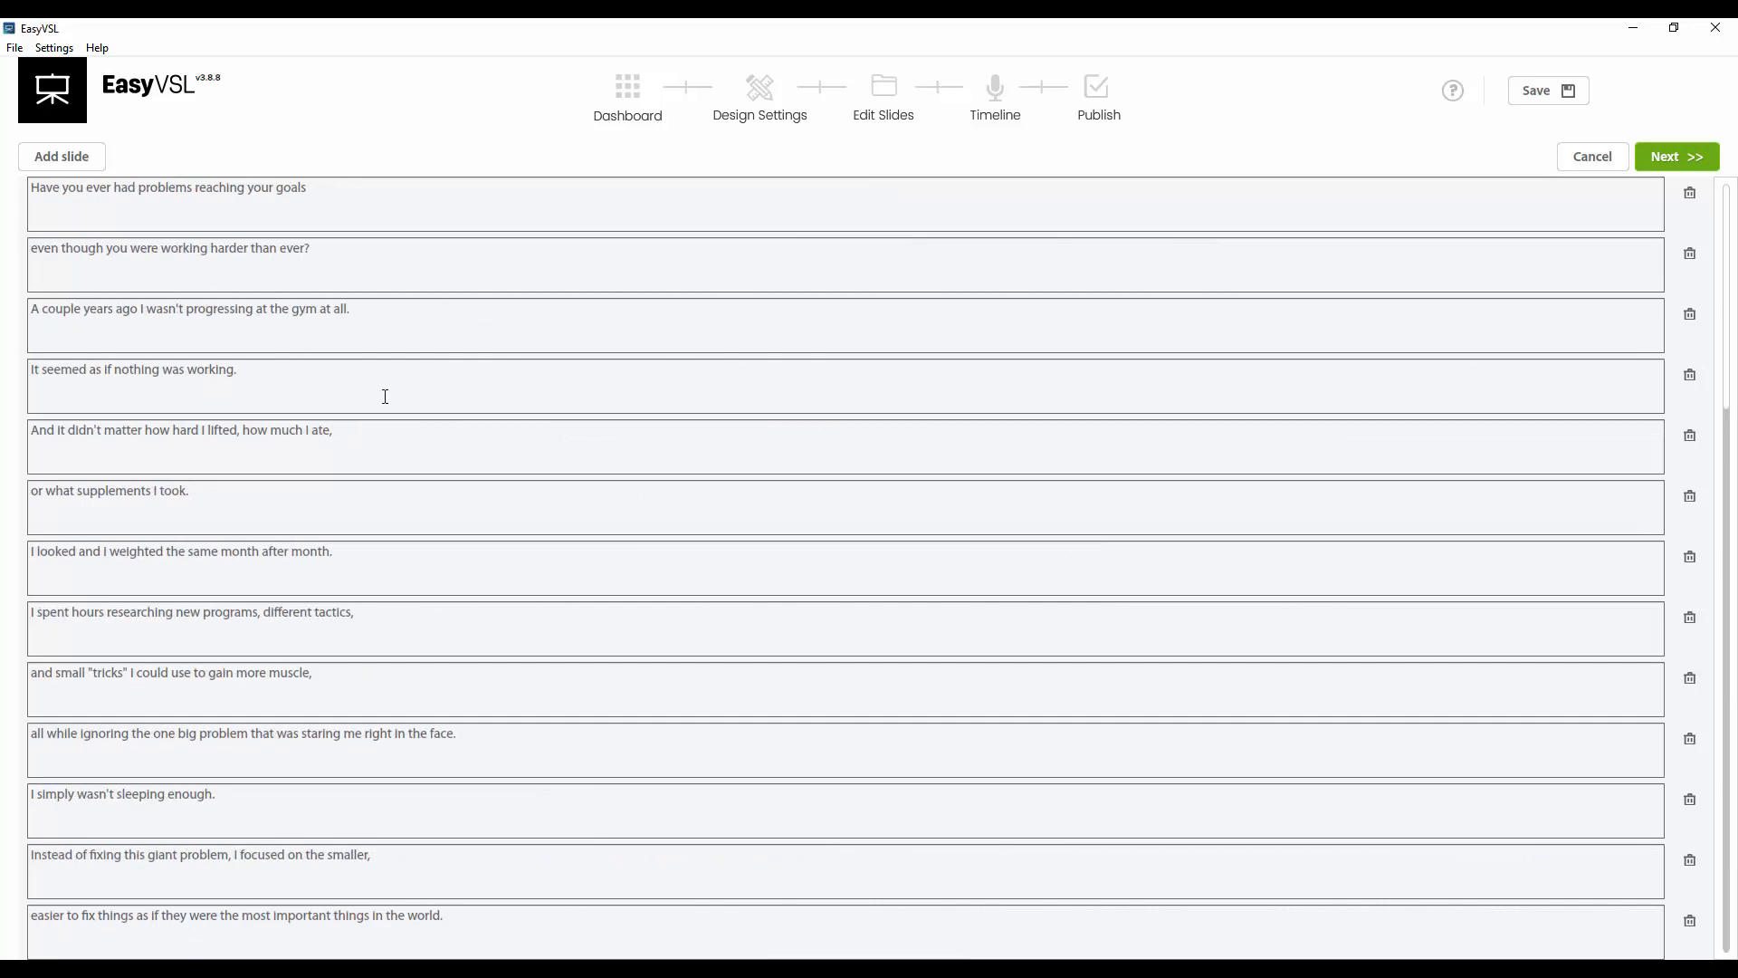
pyautogui.scroll(-10, 439, 489)
pyautogui.click(1668, 161)
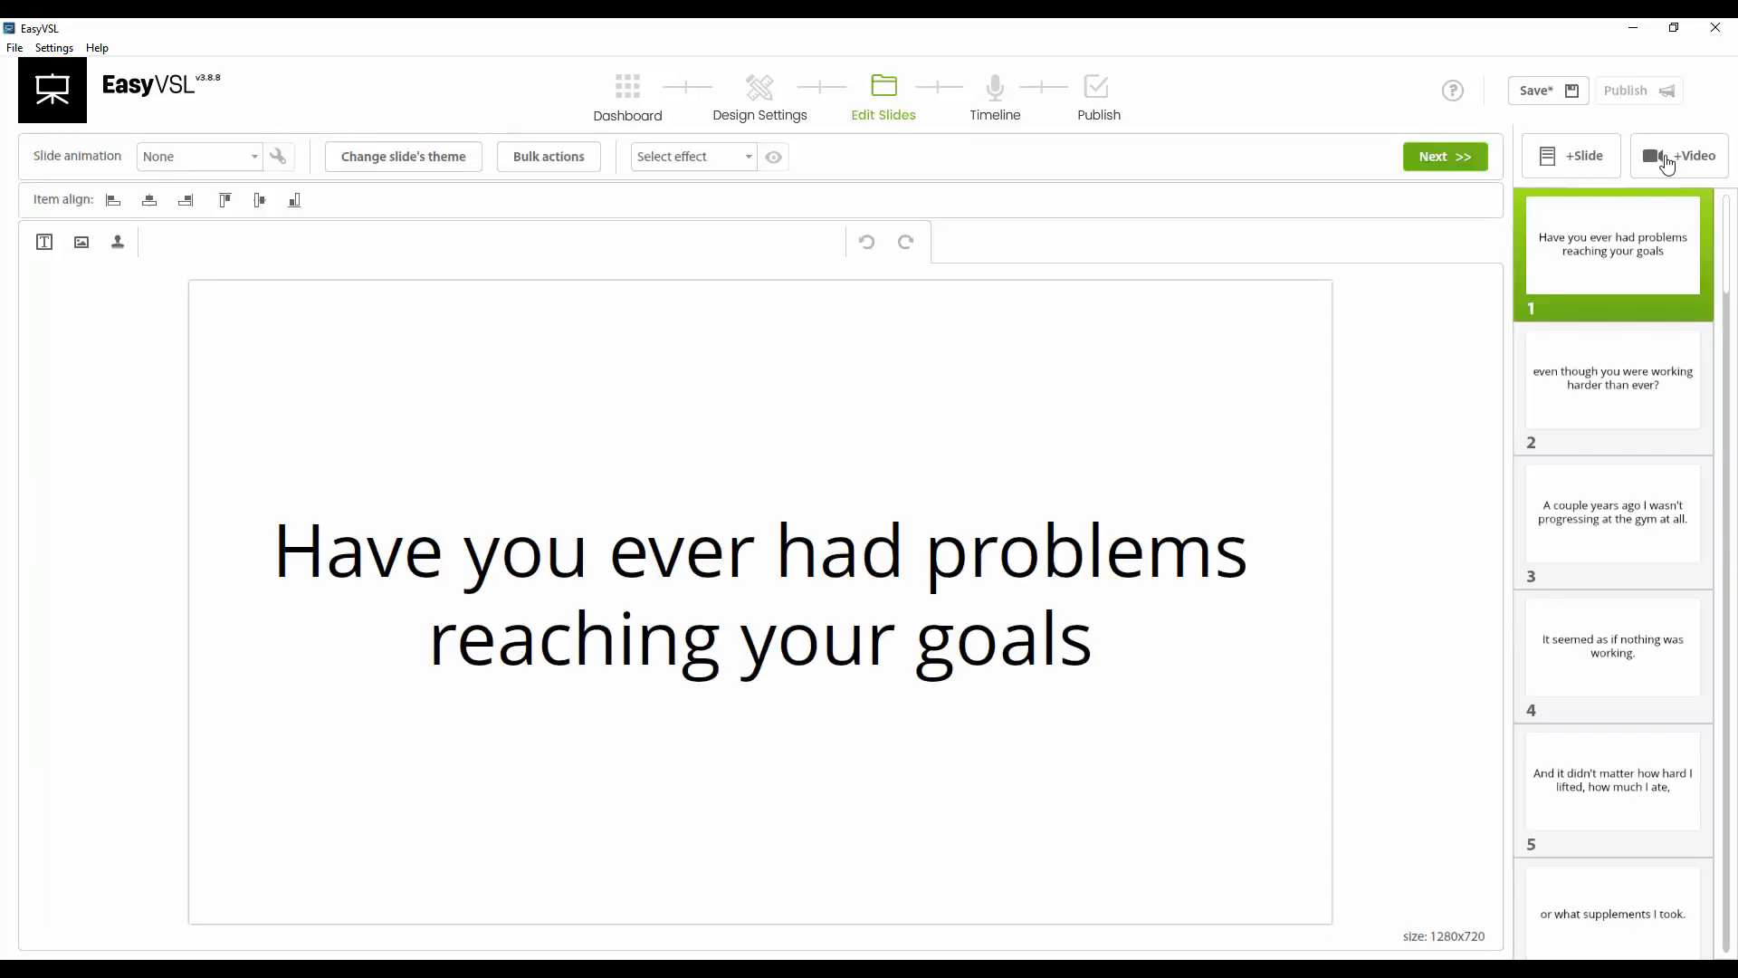
# Browse through the generated slides and open slide 27
pyautogui.click(1559, 375)
pyautogui.click(1604, 544)
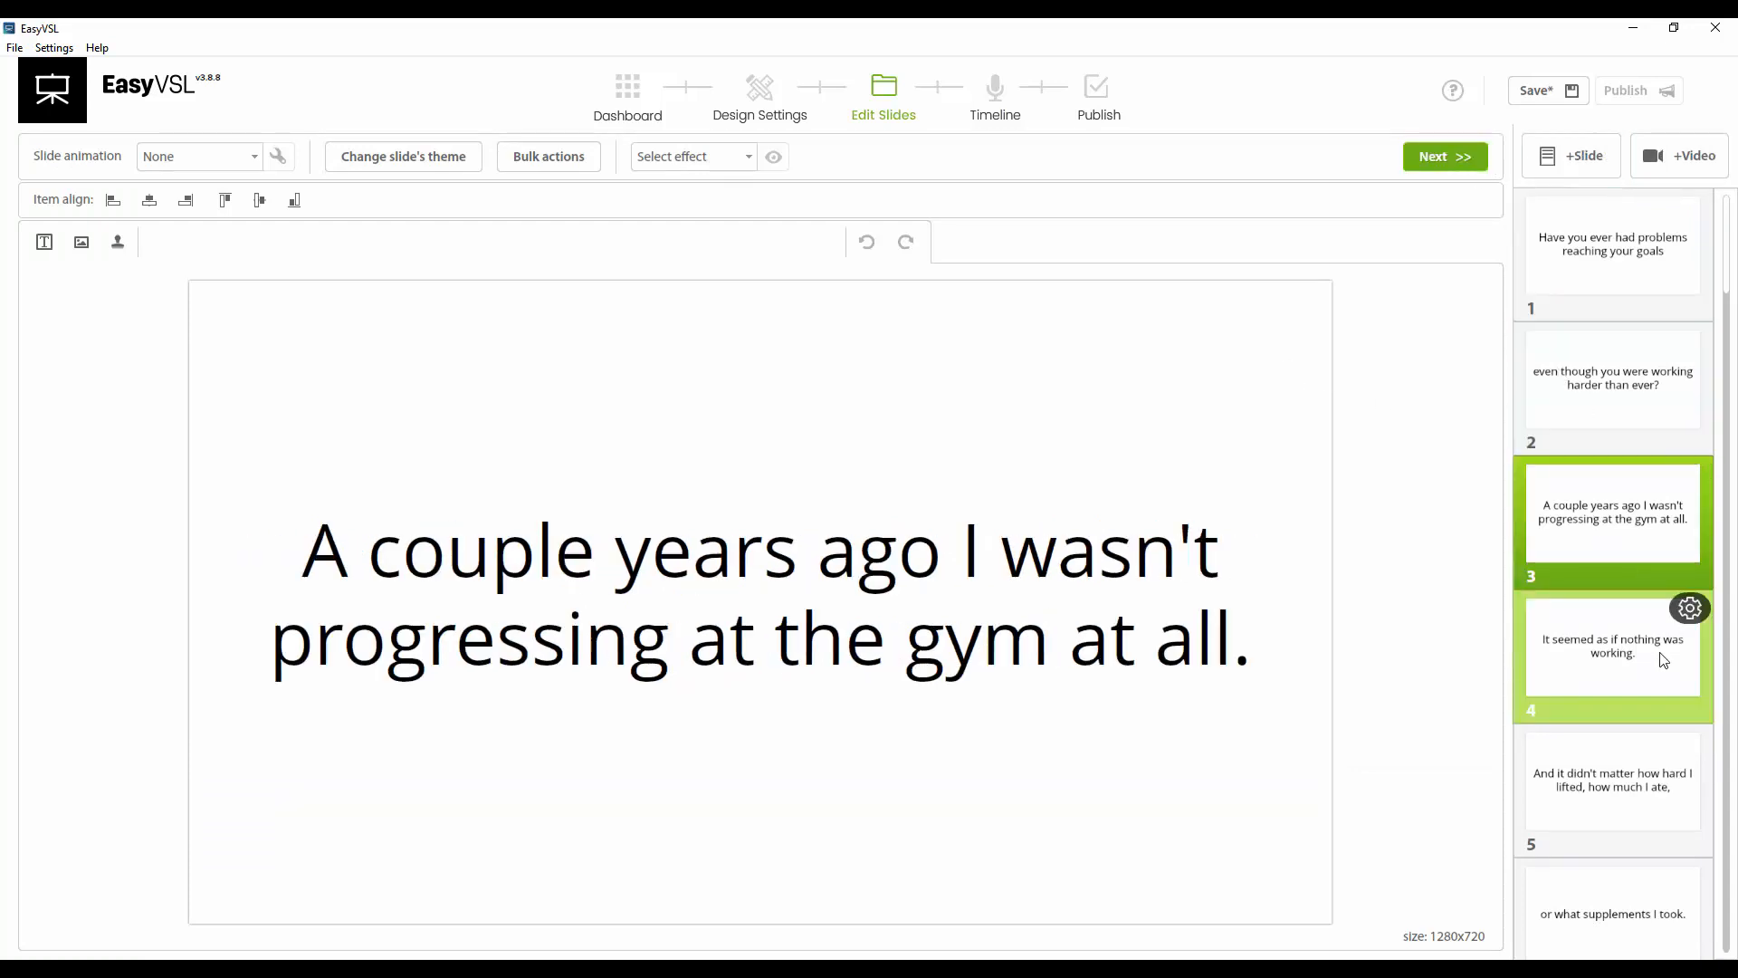
pyautogui.scroll(-10, 1652, 634)
pyautogui.scroll(-15, 1641, 584)
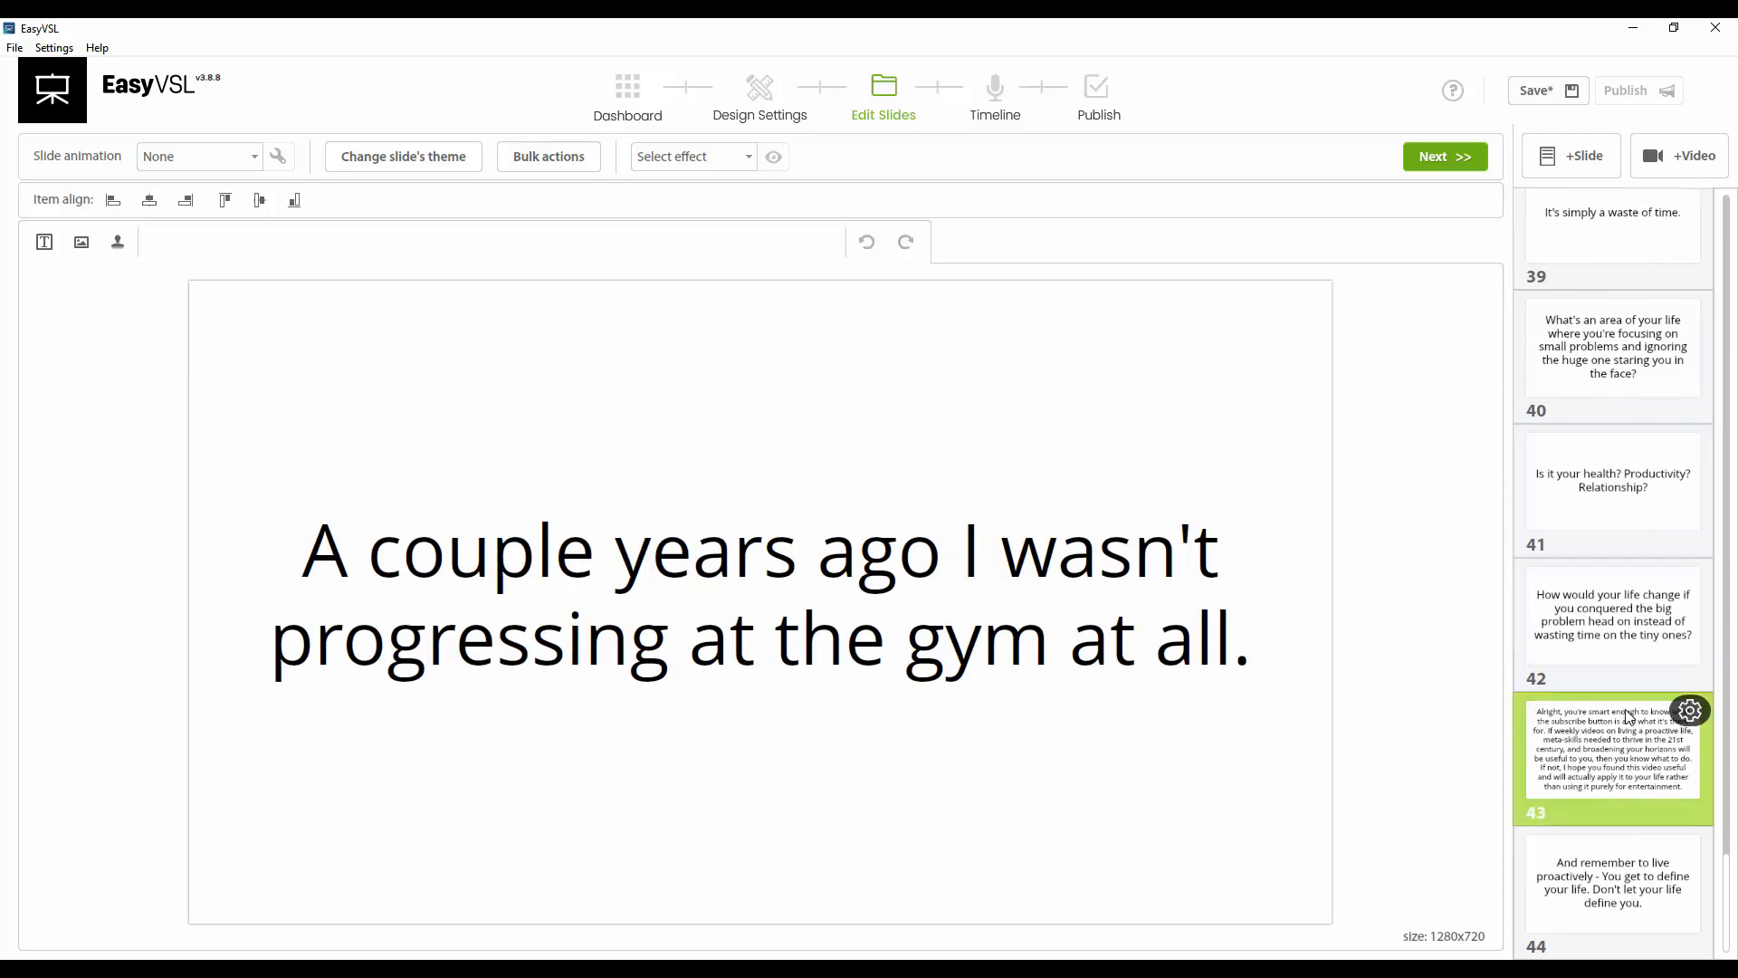
pyautogui.click(1629, 717)
pyautogui.scroll(10, 1616, 590)
pyautogui.click(1614, 543)
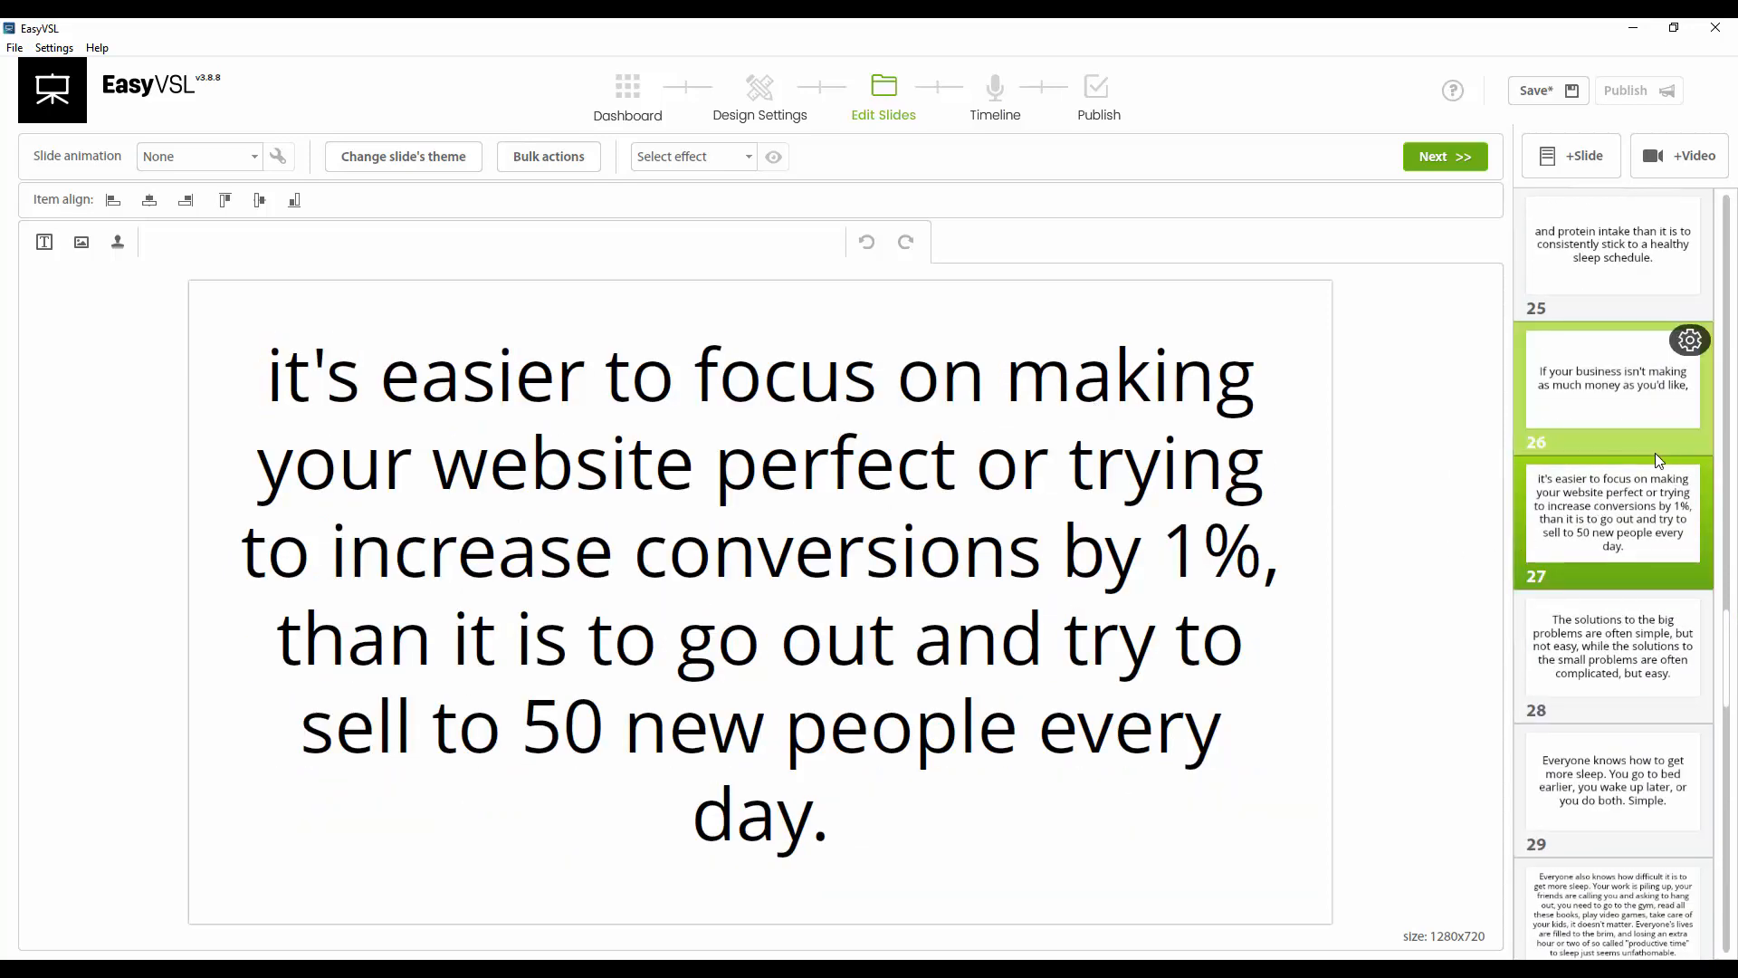
# Duplicate slide 27, delete the first part of the duplicate's text, and center it vertically
pyautogui.click(1689, 475)
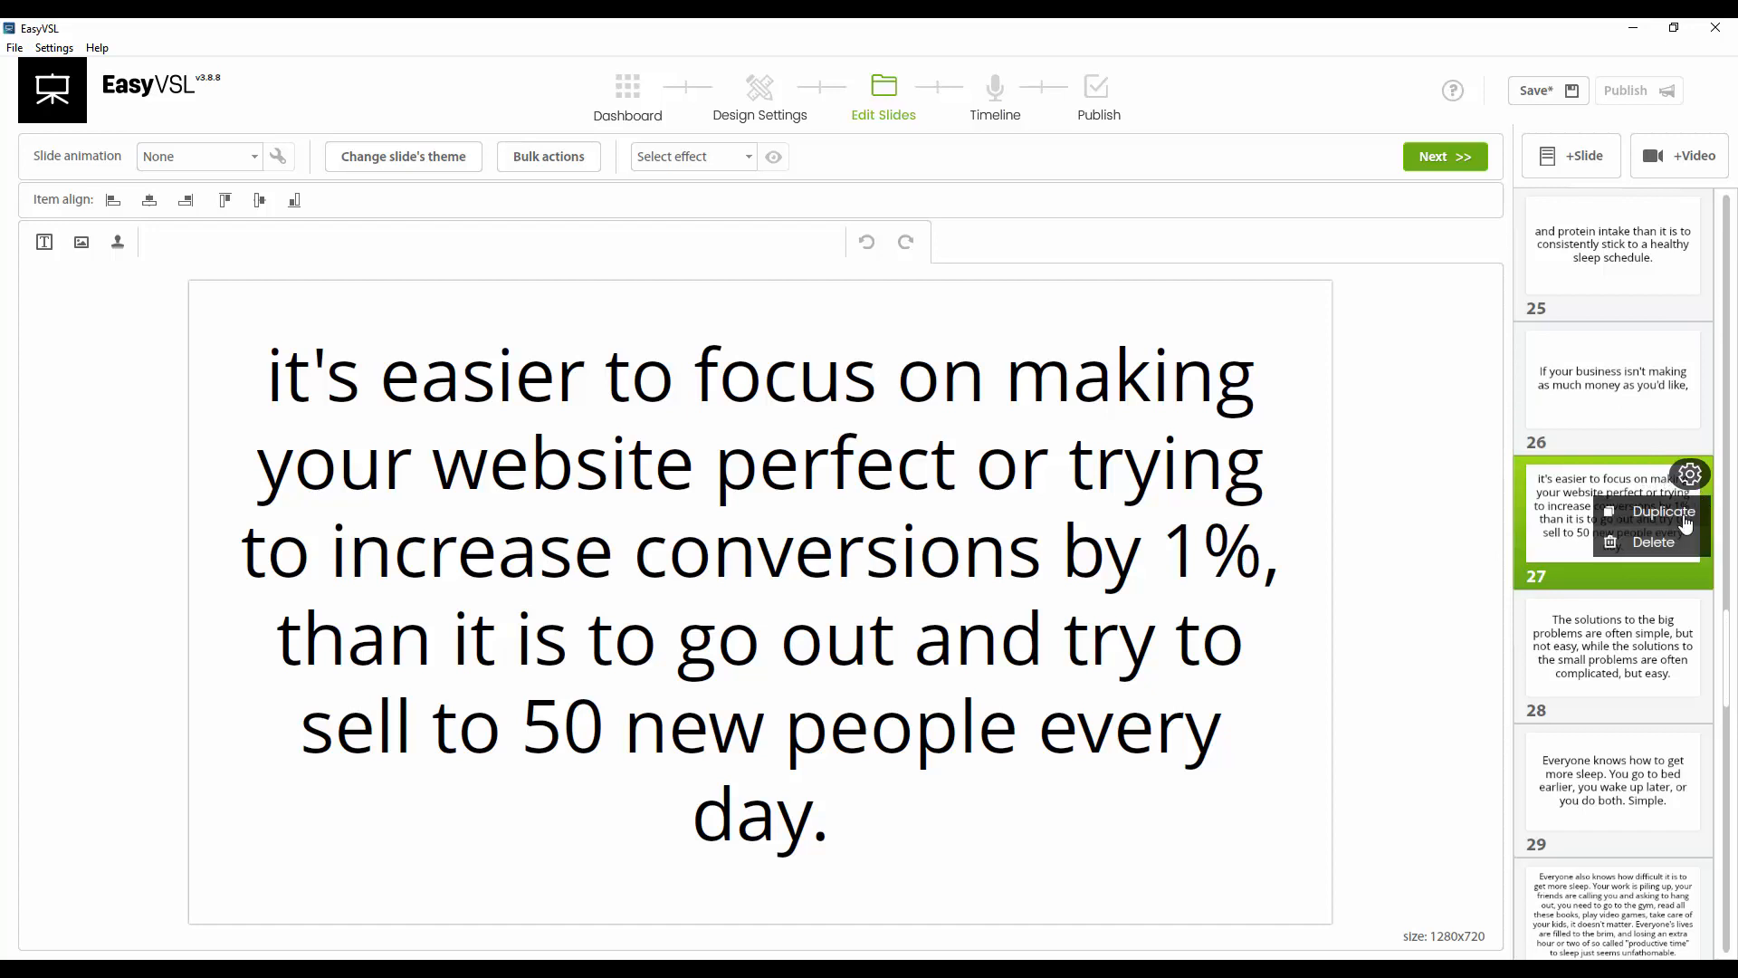
pyautogui.click(1675, 512)
pyautogui.click(887, 593)
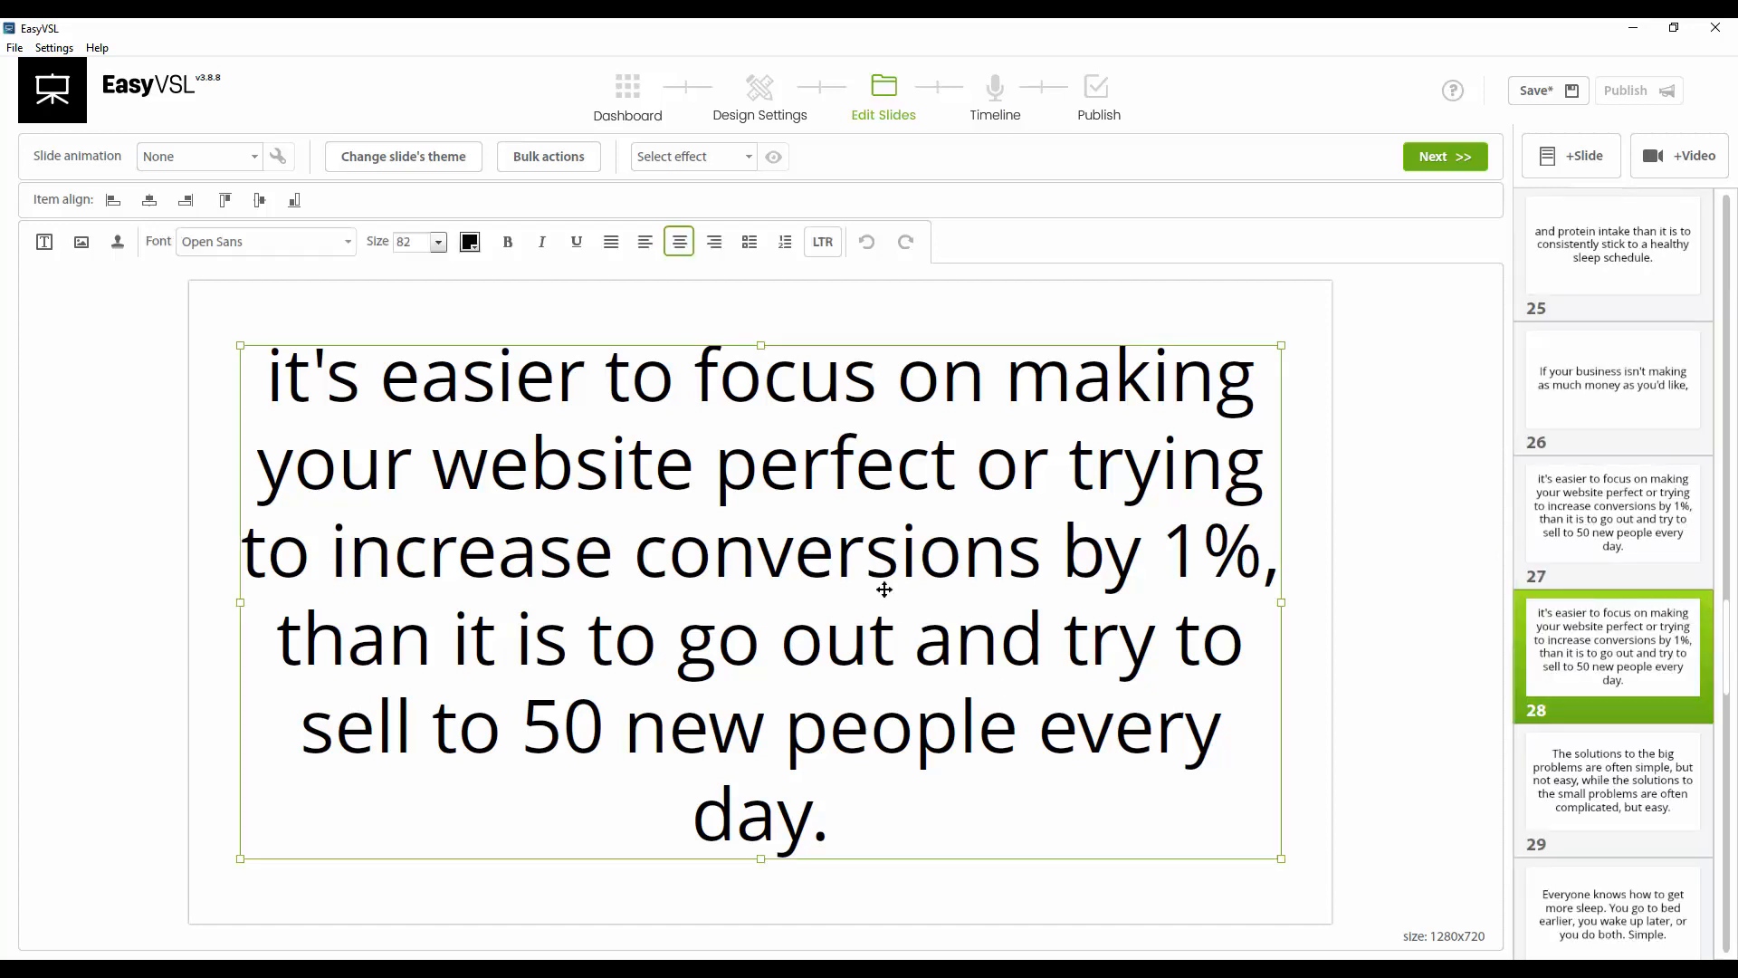
pyautogui.moveTo(272, 366); pyautogui.dragTo(1274, 577)
pyautogui.press('BackSpace')
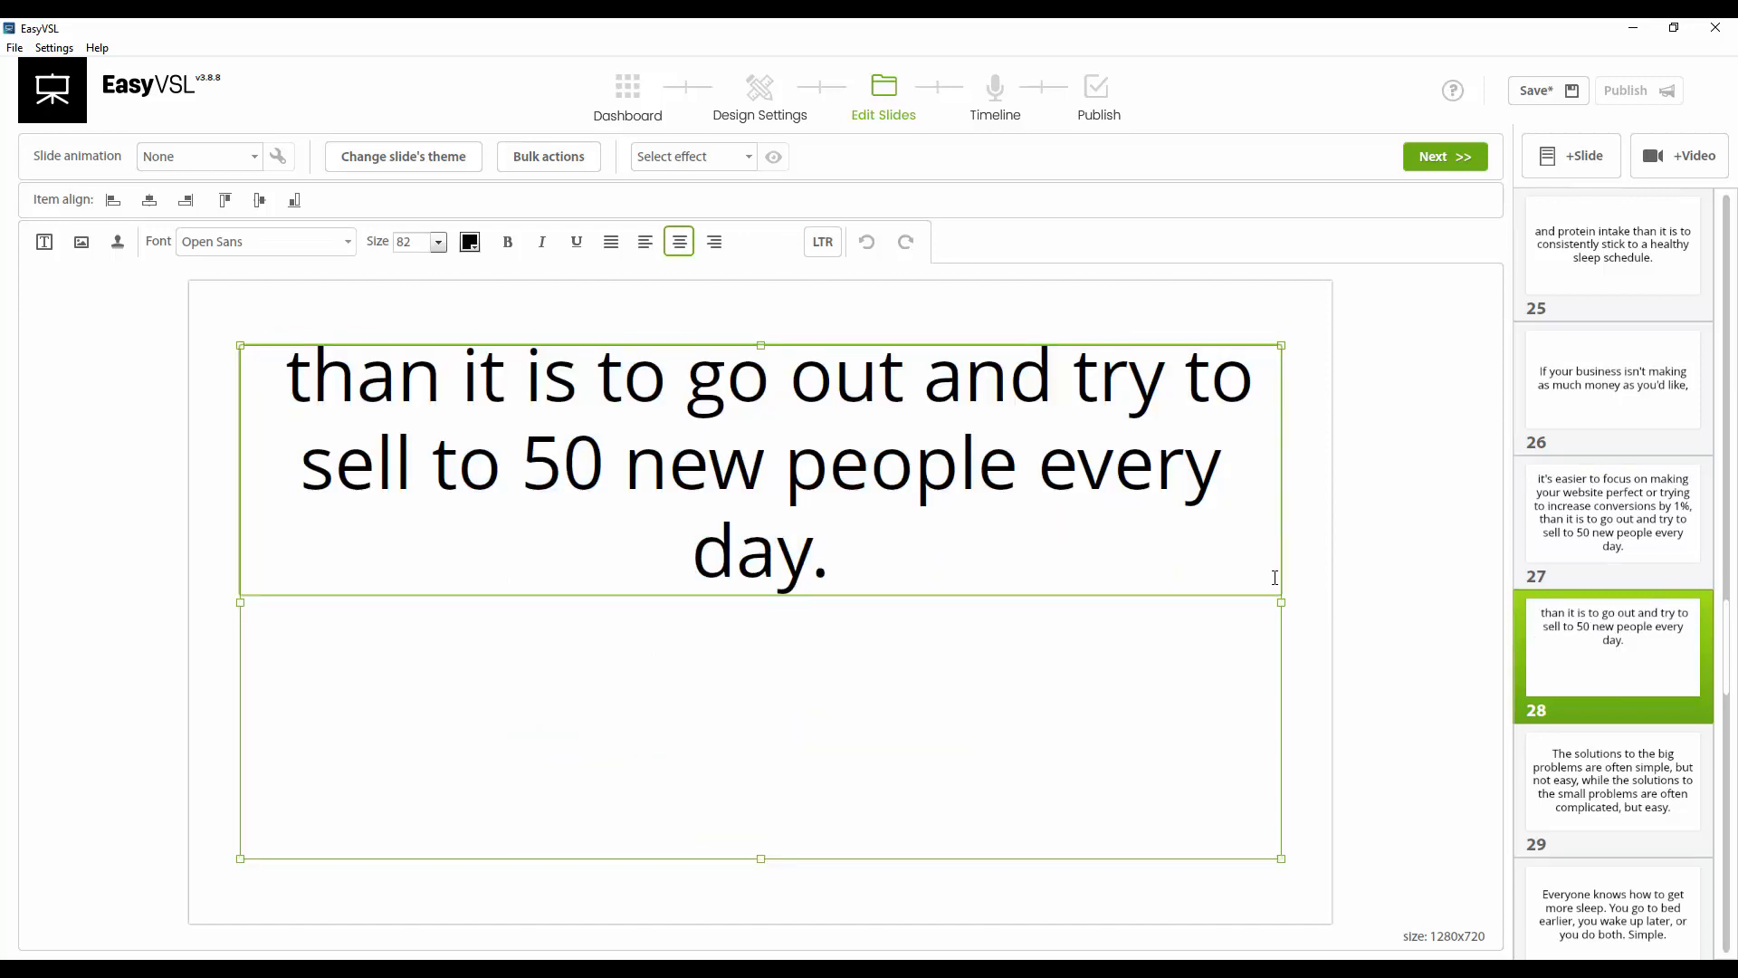
pyautogui.click(260, 200)
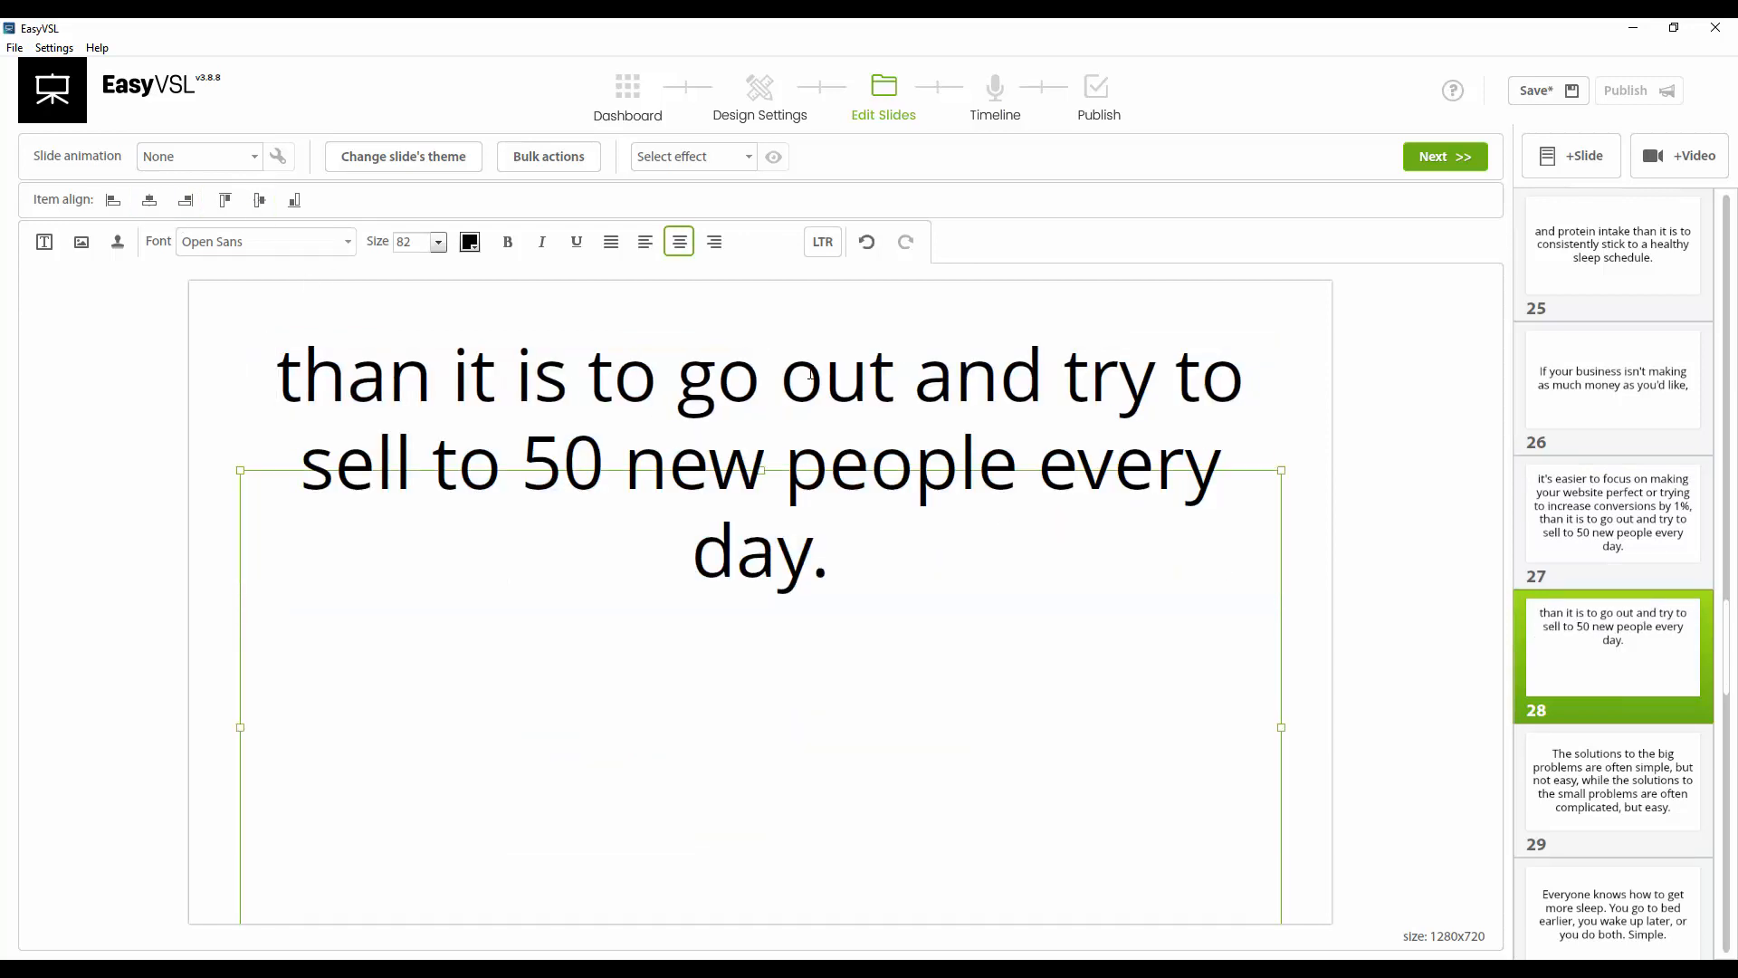
pyautogui.click(824, 480)
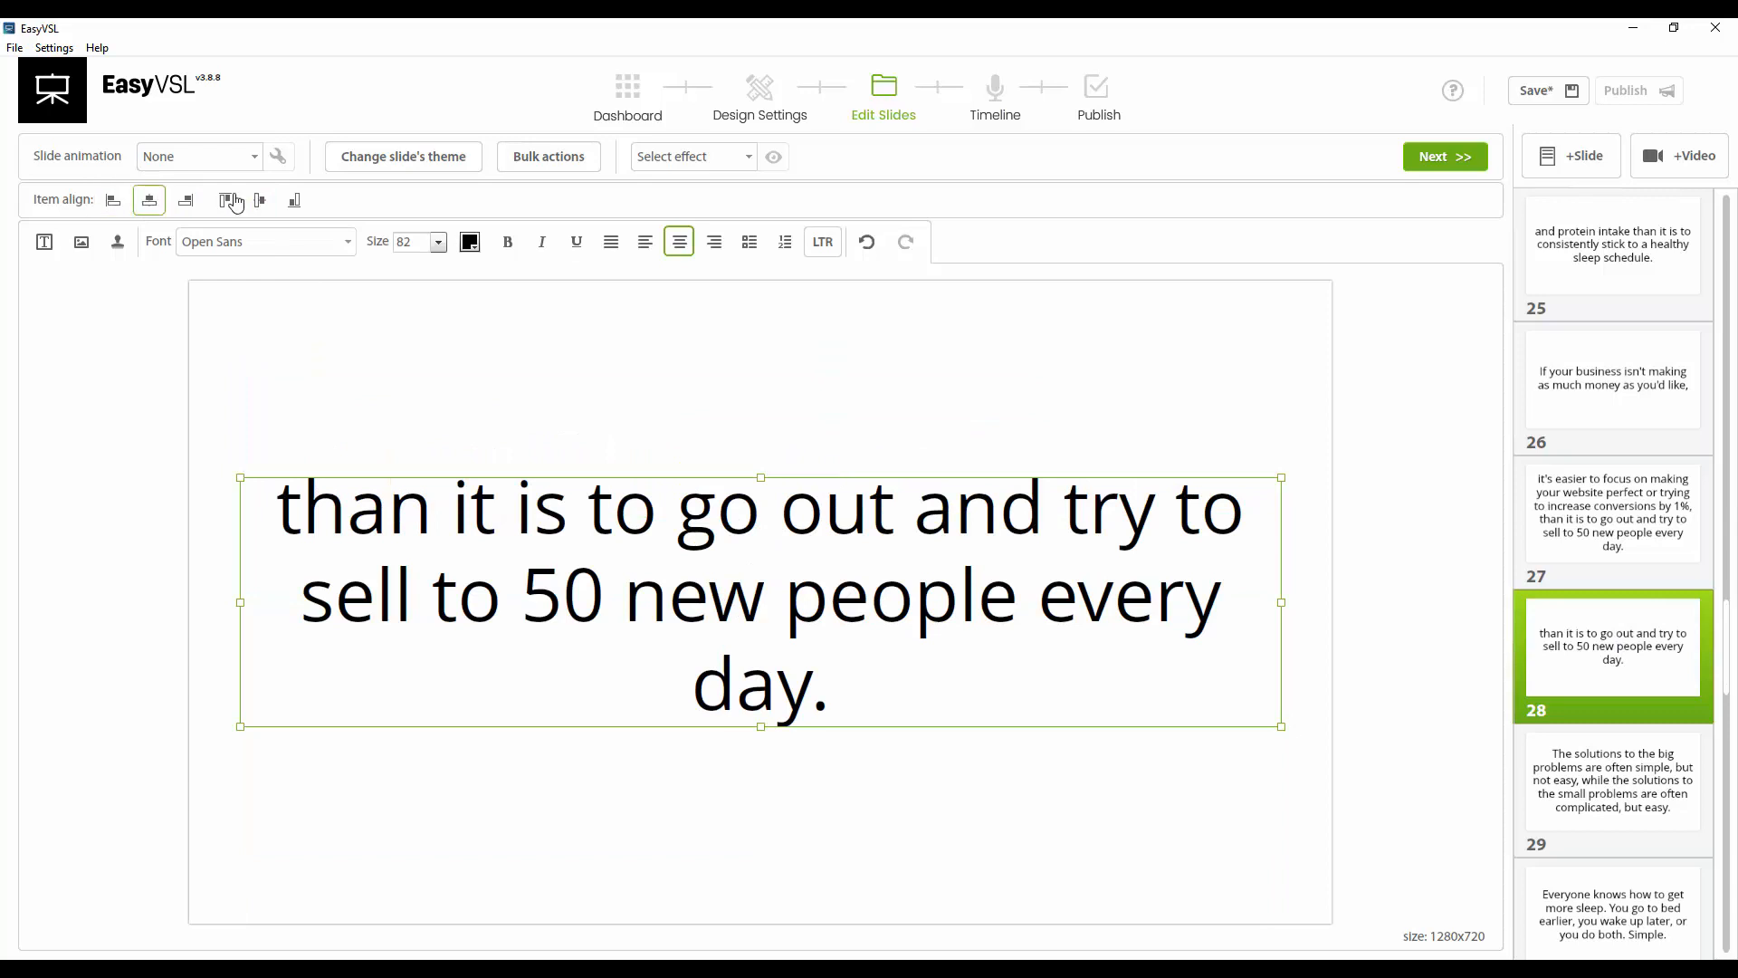
# Trim slide 27 to end at 'by 1%' without the comma, and center its text vertically
pyautogui.click(1664, 586)
pyautogui.click(1282, 544)
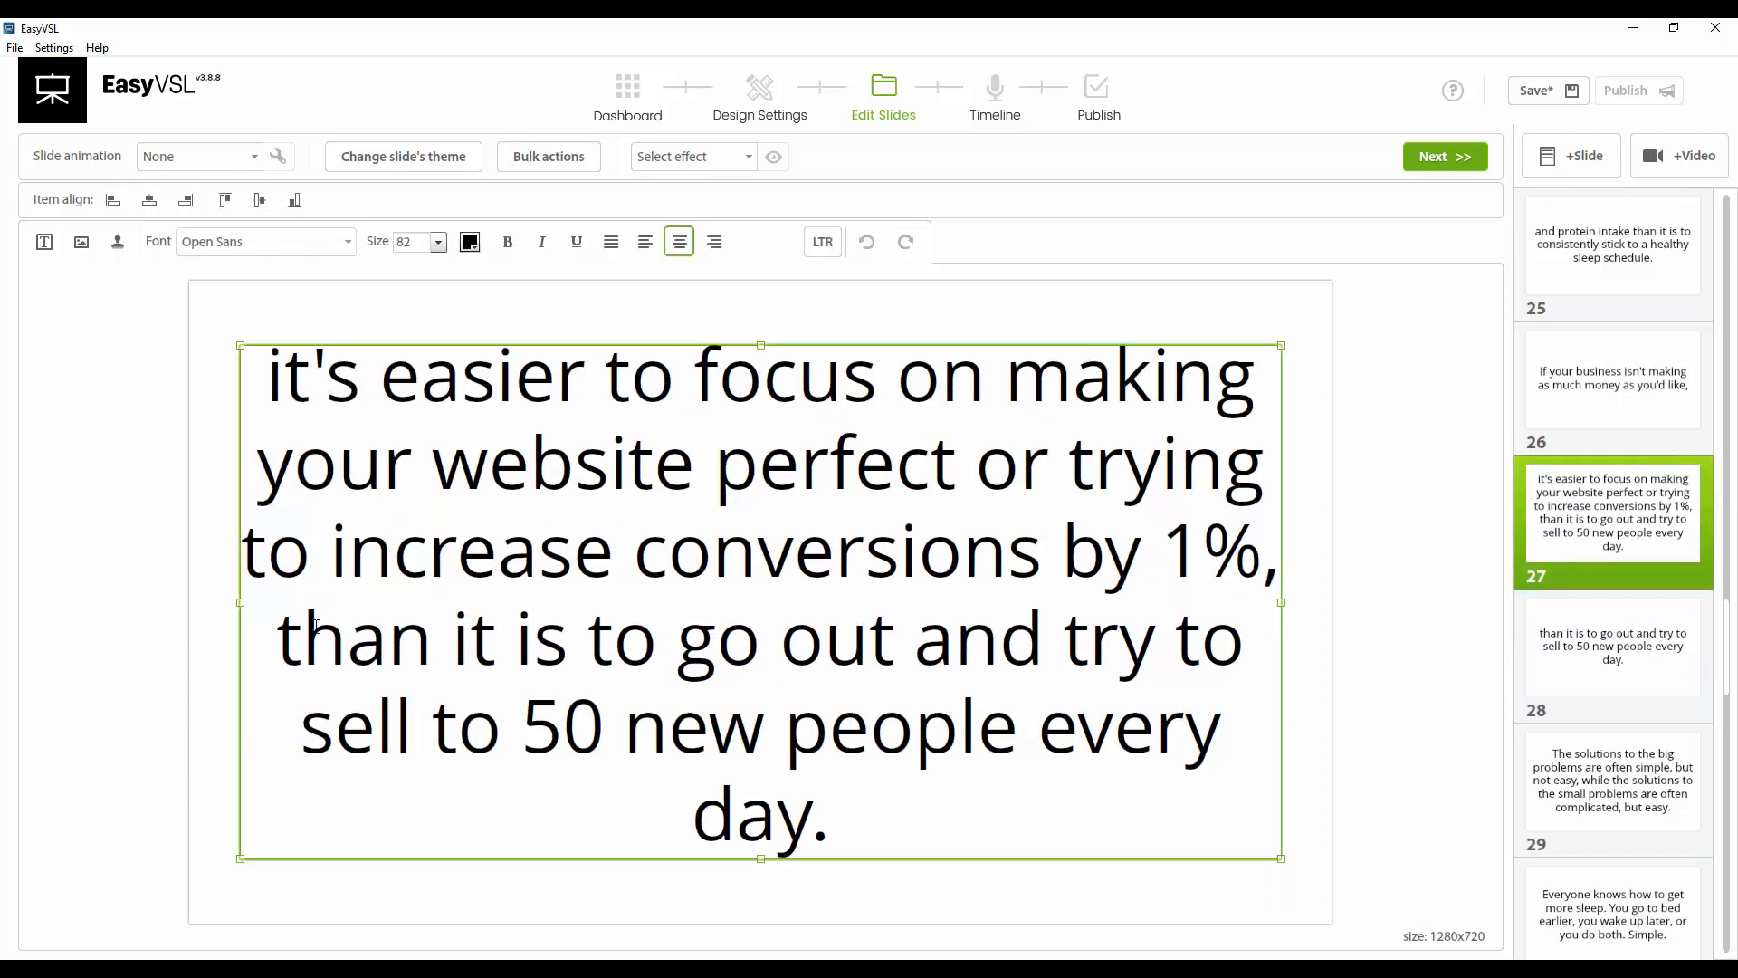
pyautogui.moveTo(276, 638); pyautogui.dragTo(1141, 893)
pyautogui.press('BackSpace')
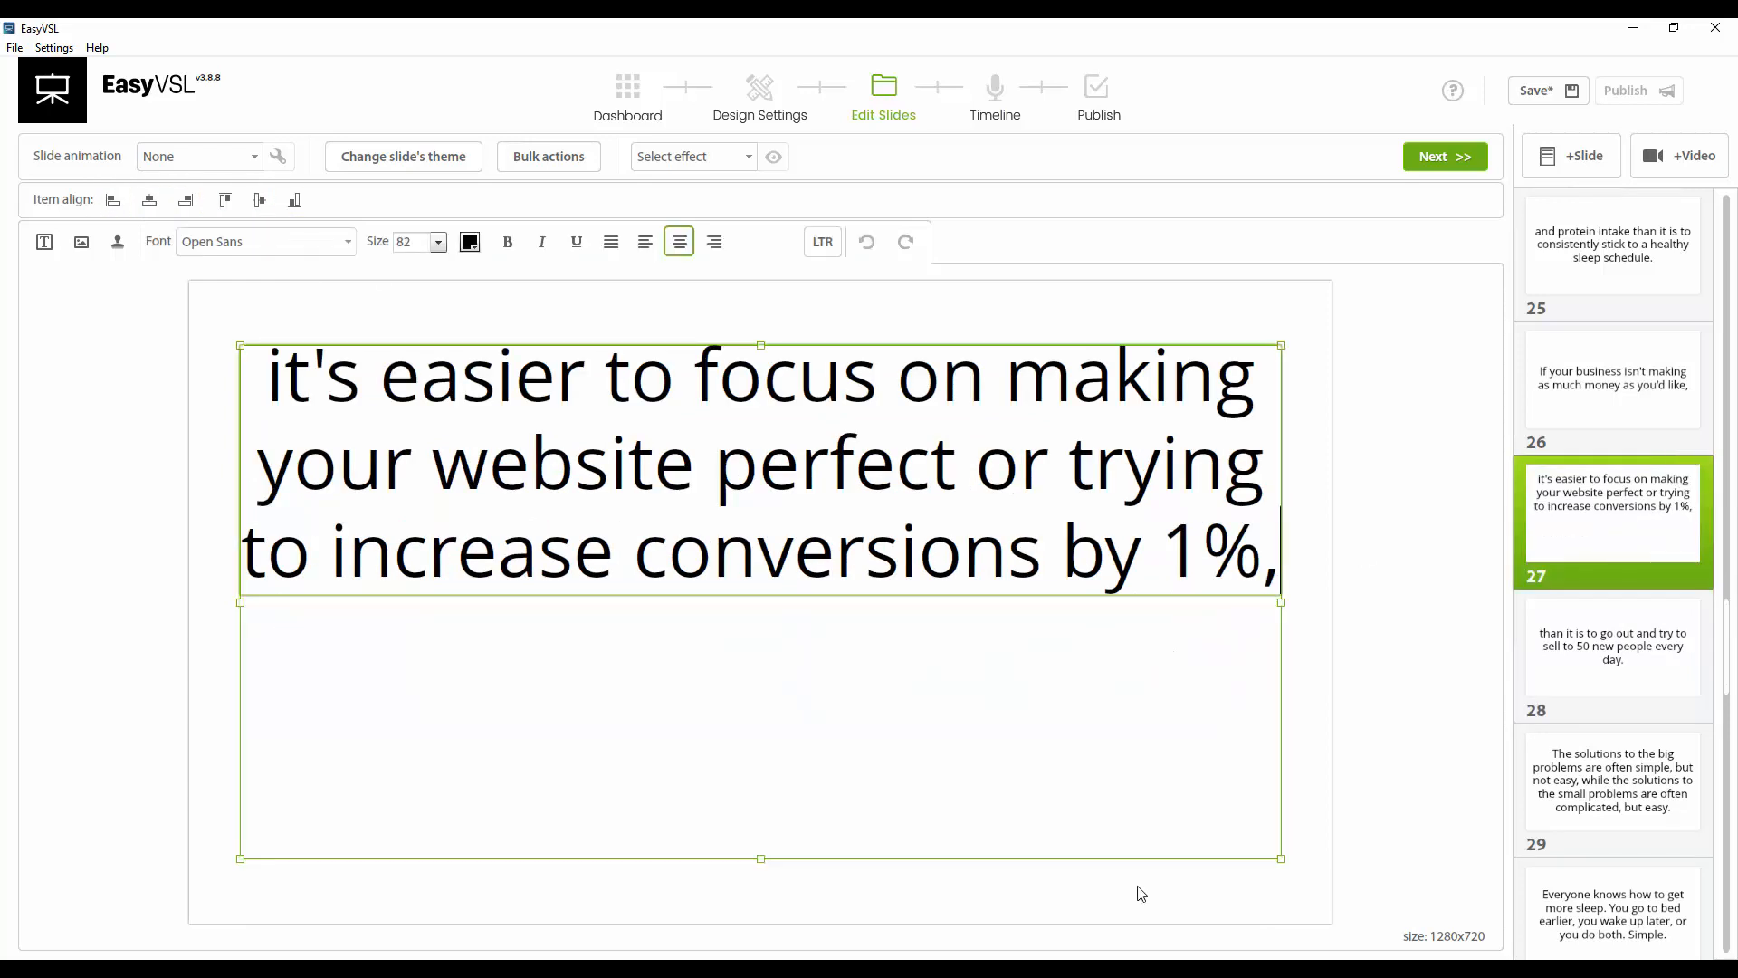
pyautogui.press('BackSpace')
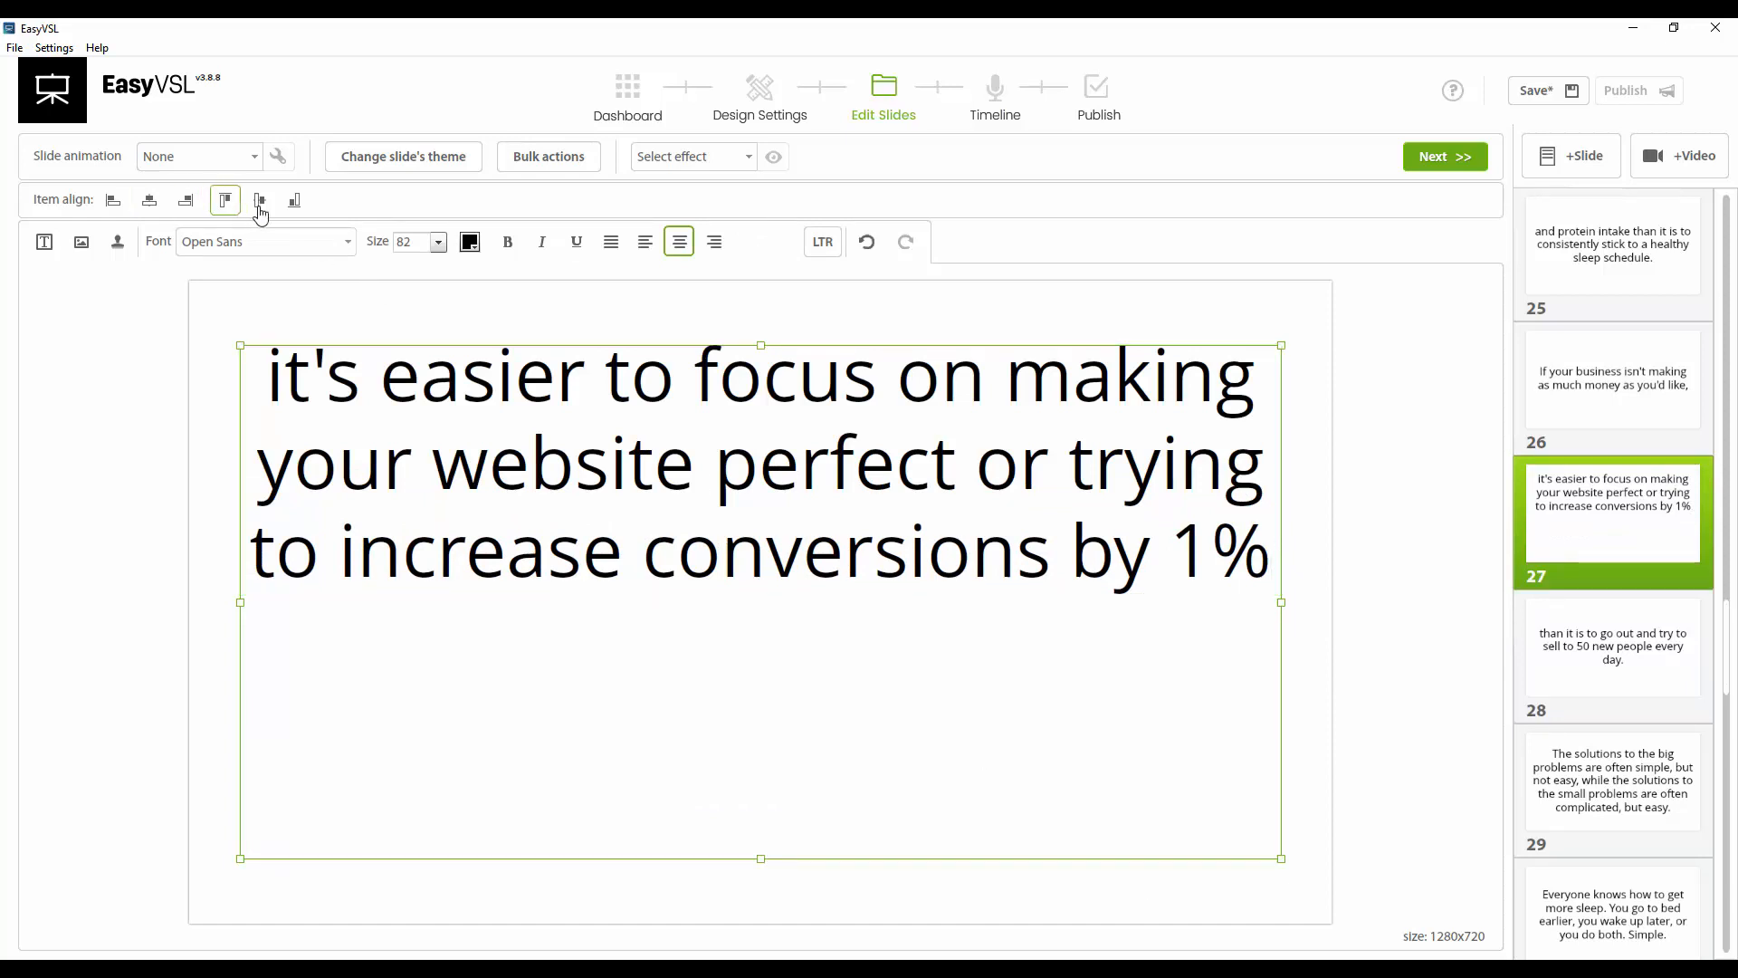
pyautogui.click(260, 200)
pyautogui.click(453, 512)
pyautogui.click(150, 200)
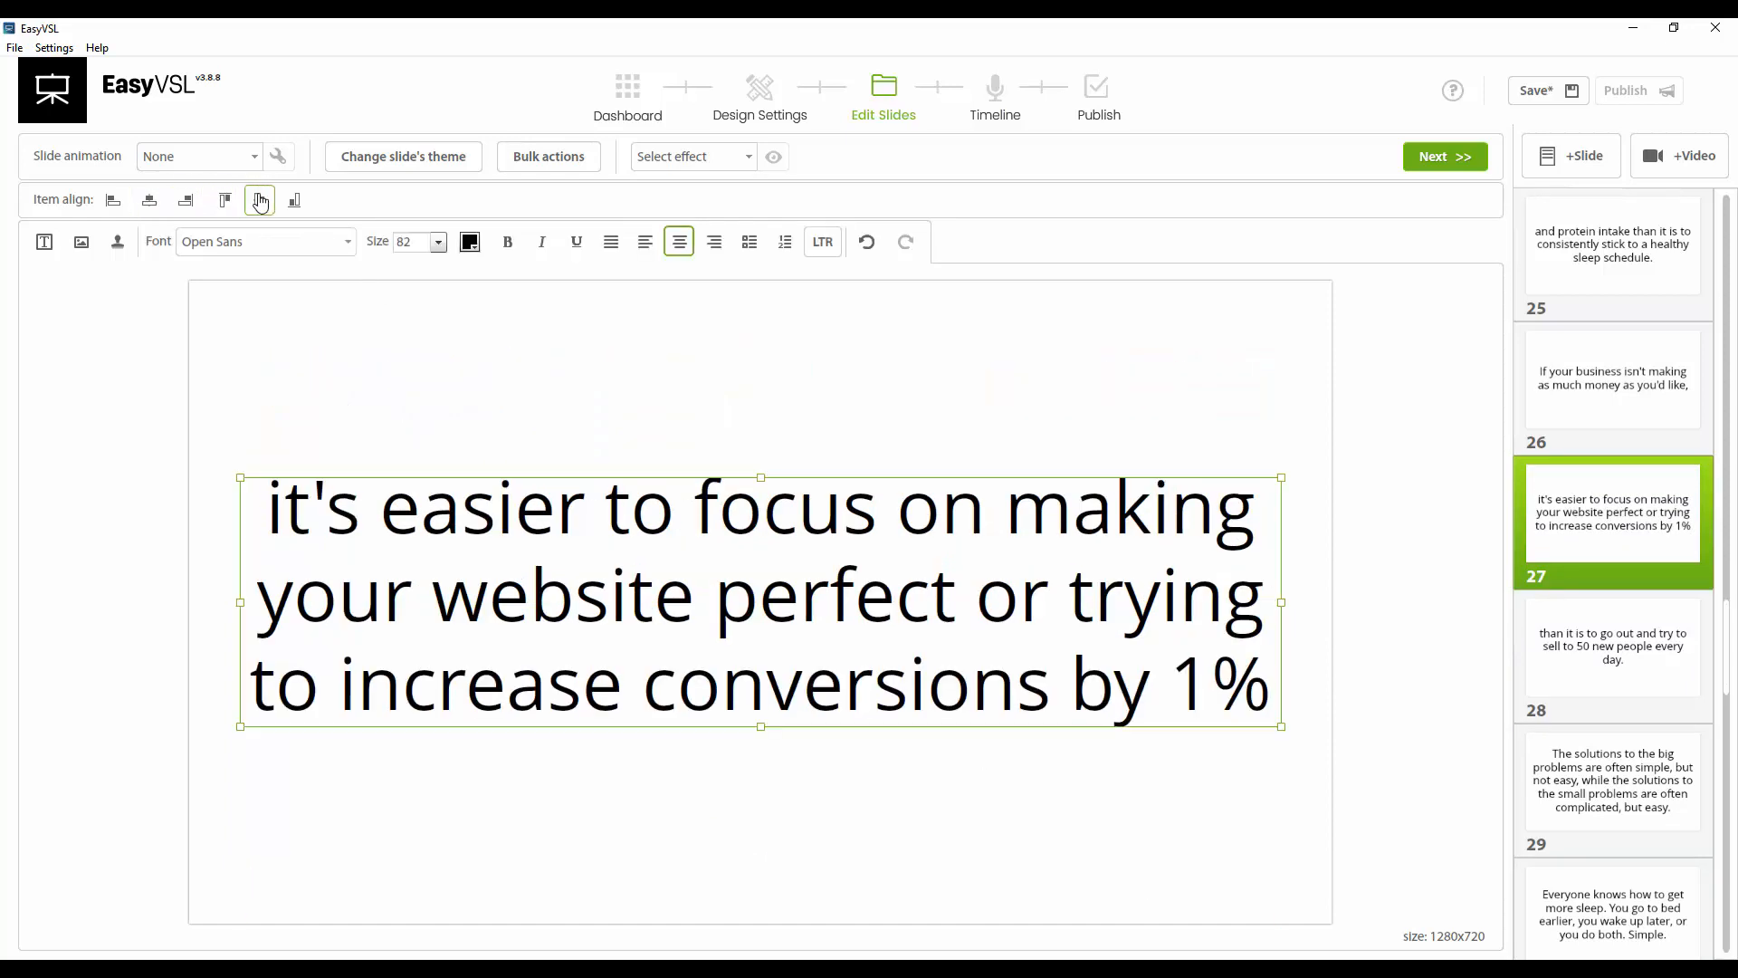
pyautogui.click(260, 200)
pyautogui.click(489, 410)
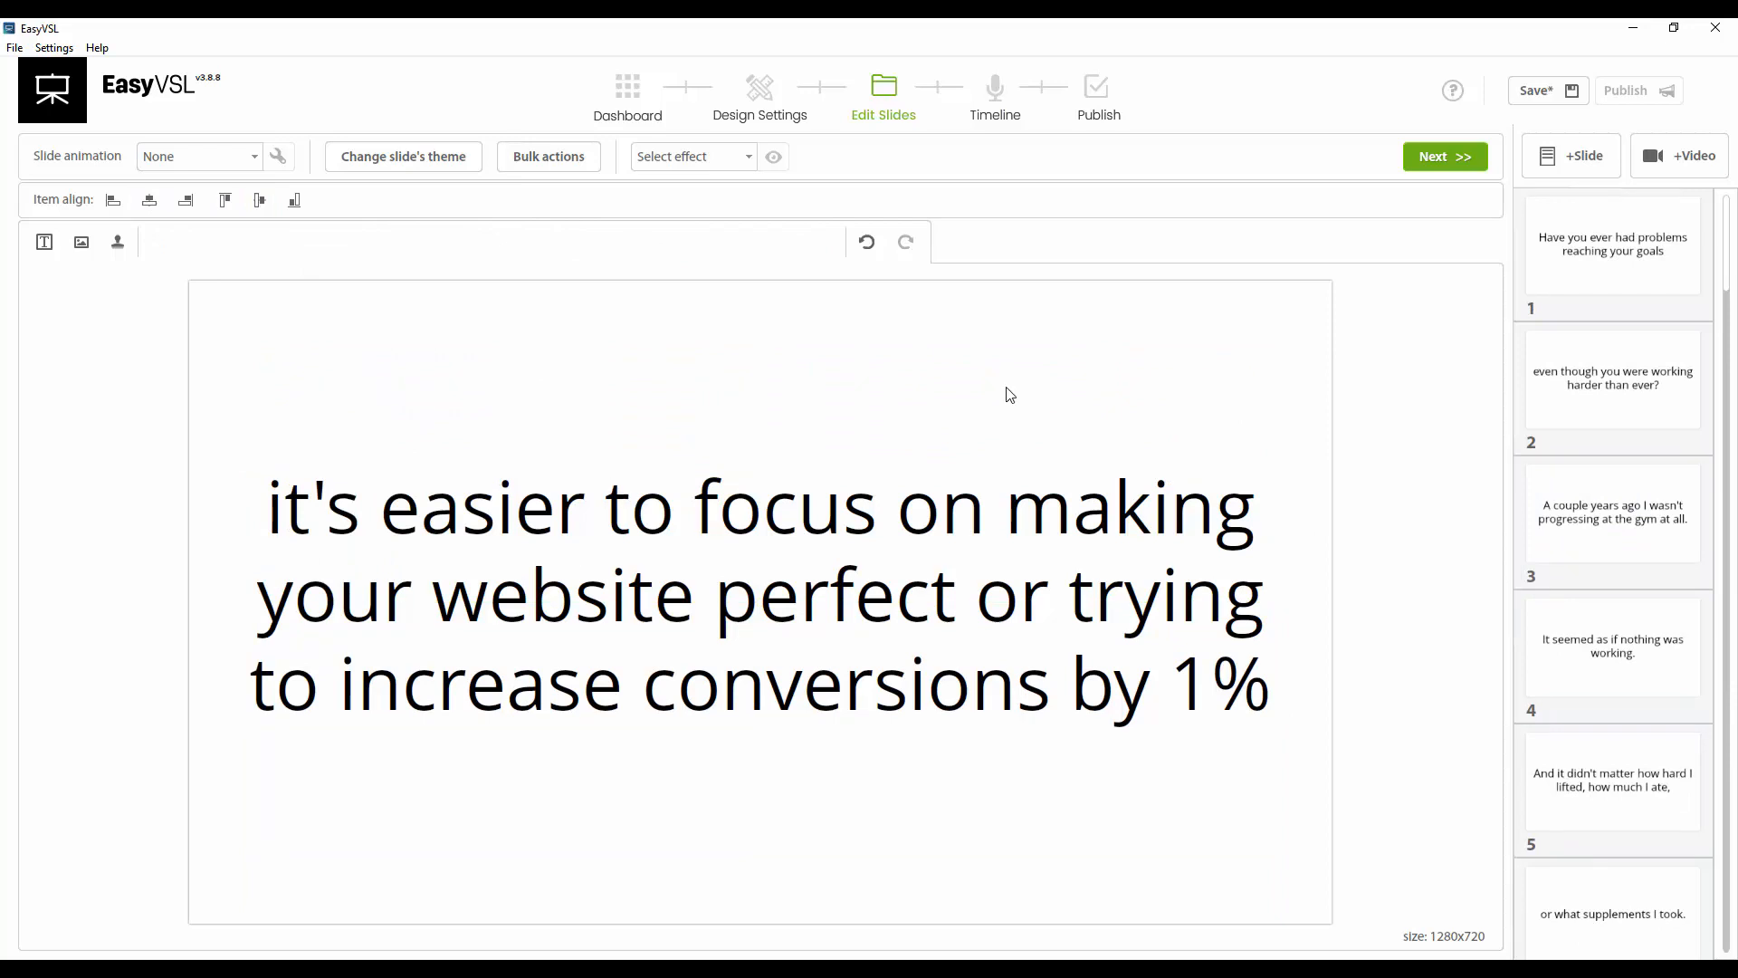
# Open the theme choices from the first slide and apply the blur theme
pyautogui.click(1614, 256)
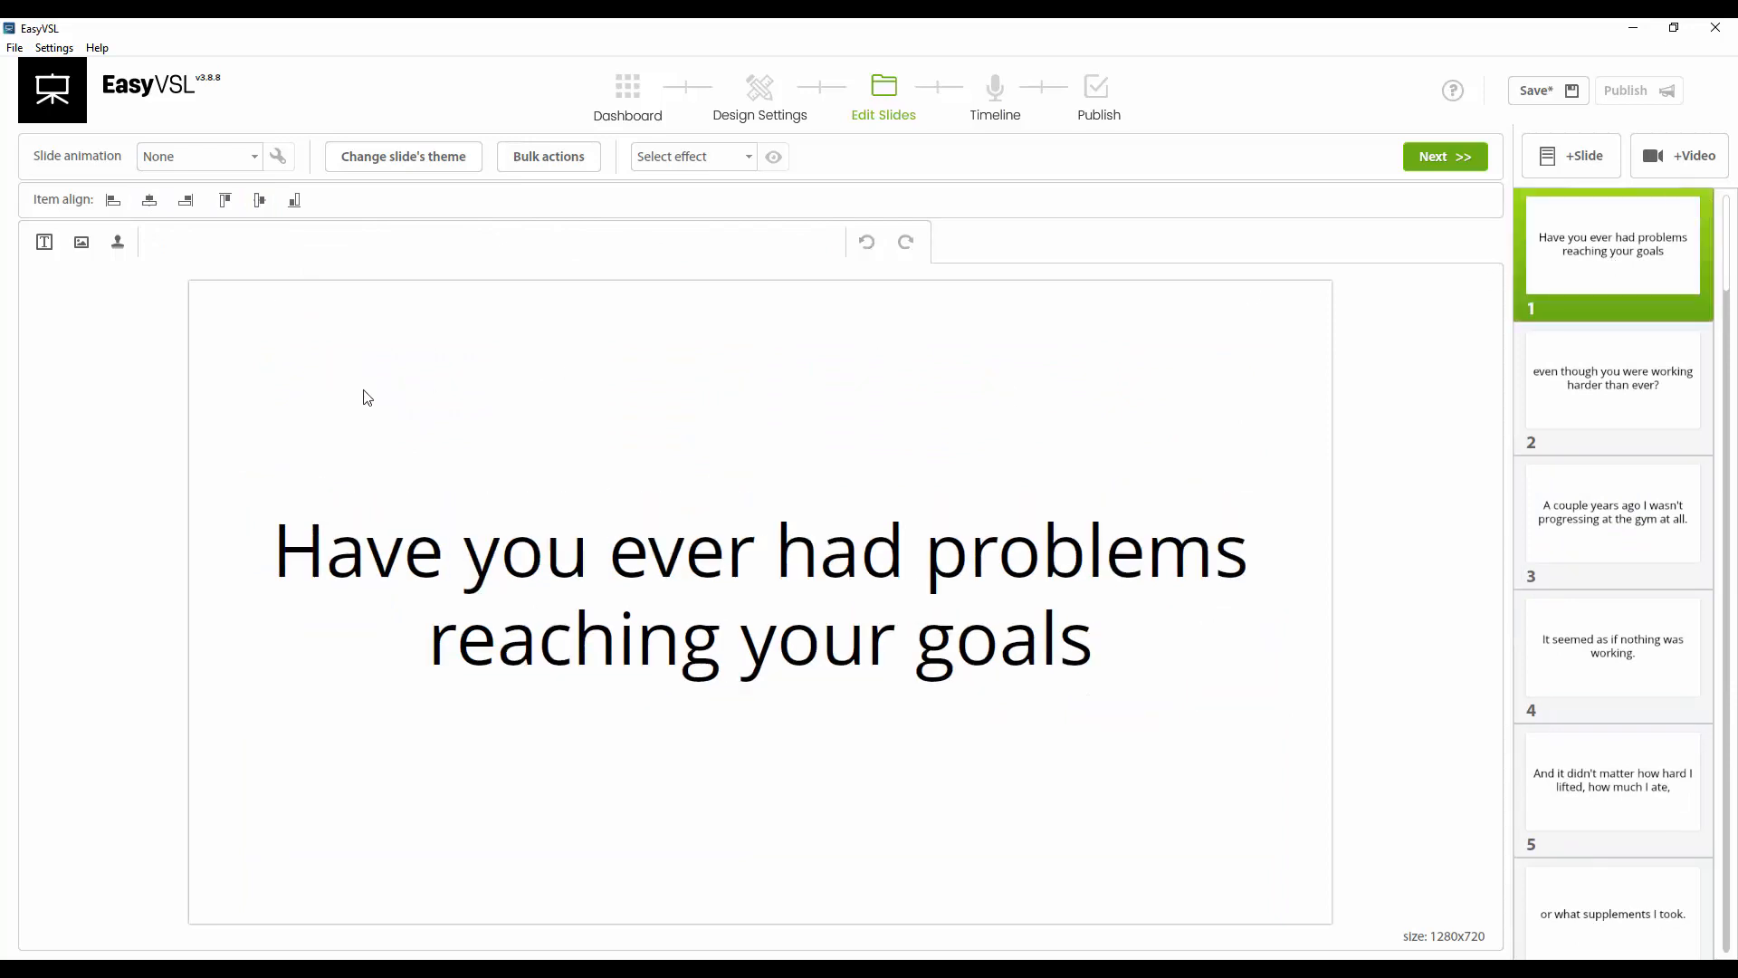
pyautogui.click(389, 154)
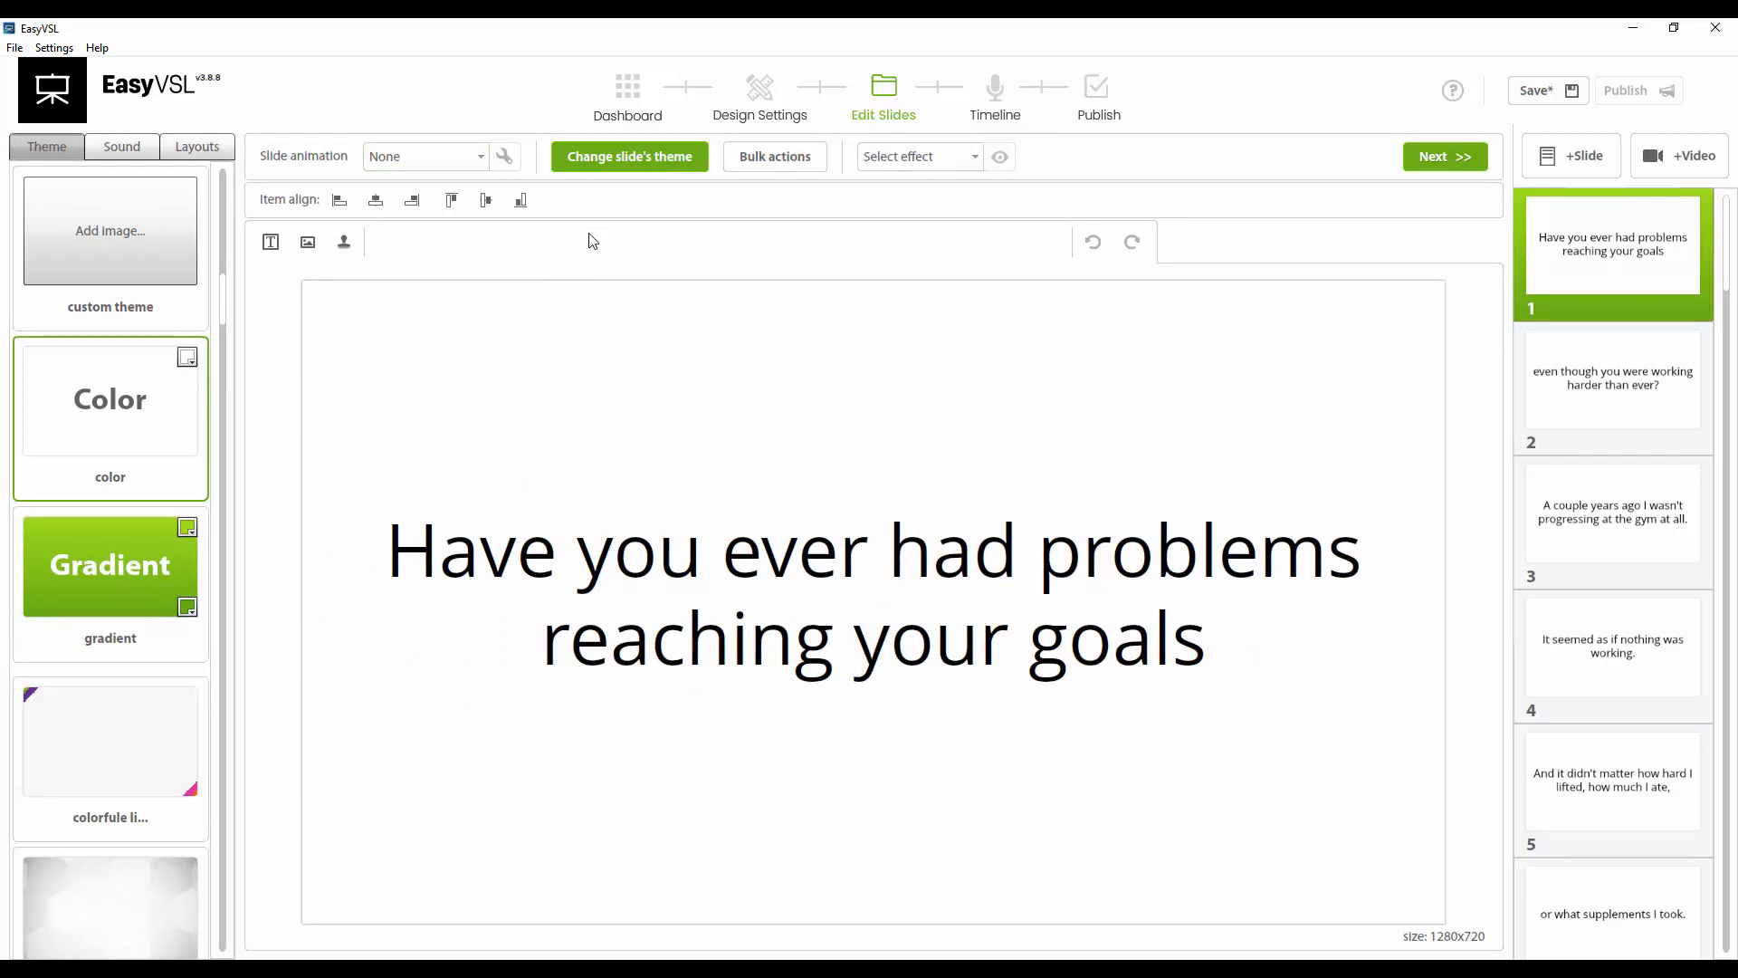
pyautogui.click(614, 164)
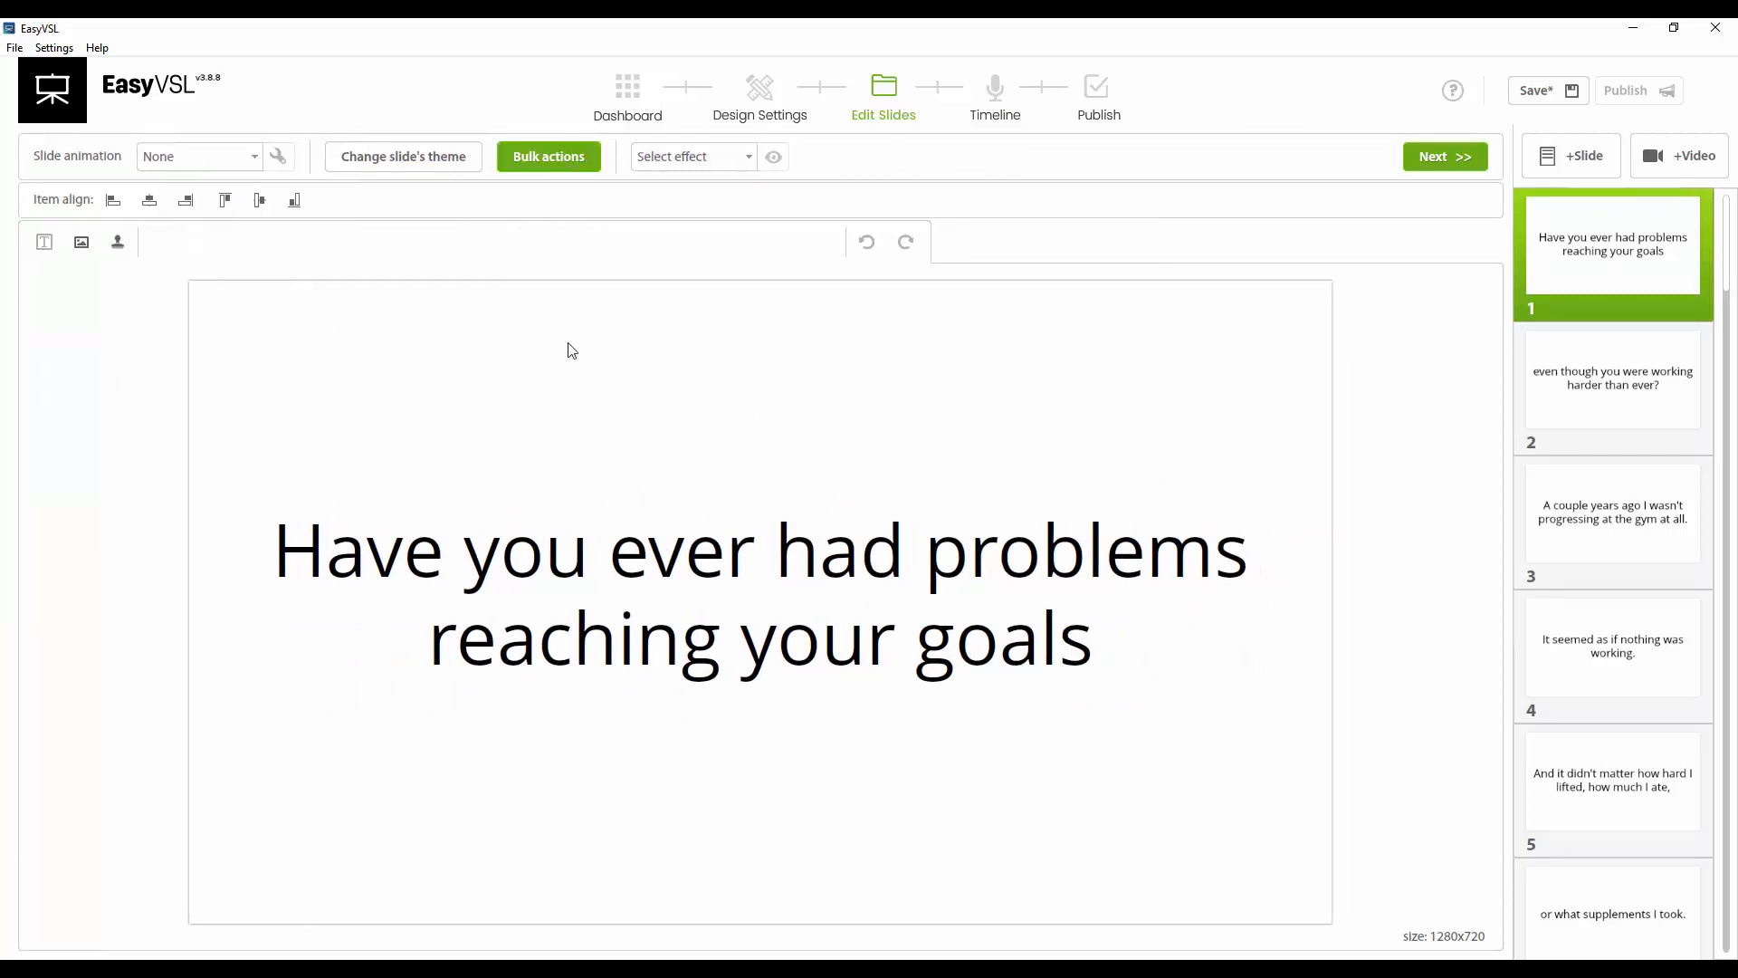
pyautogui.click(431, 166)
pyautogui.scroll(-10, 163, 530)
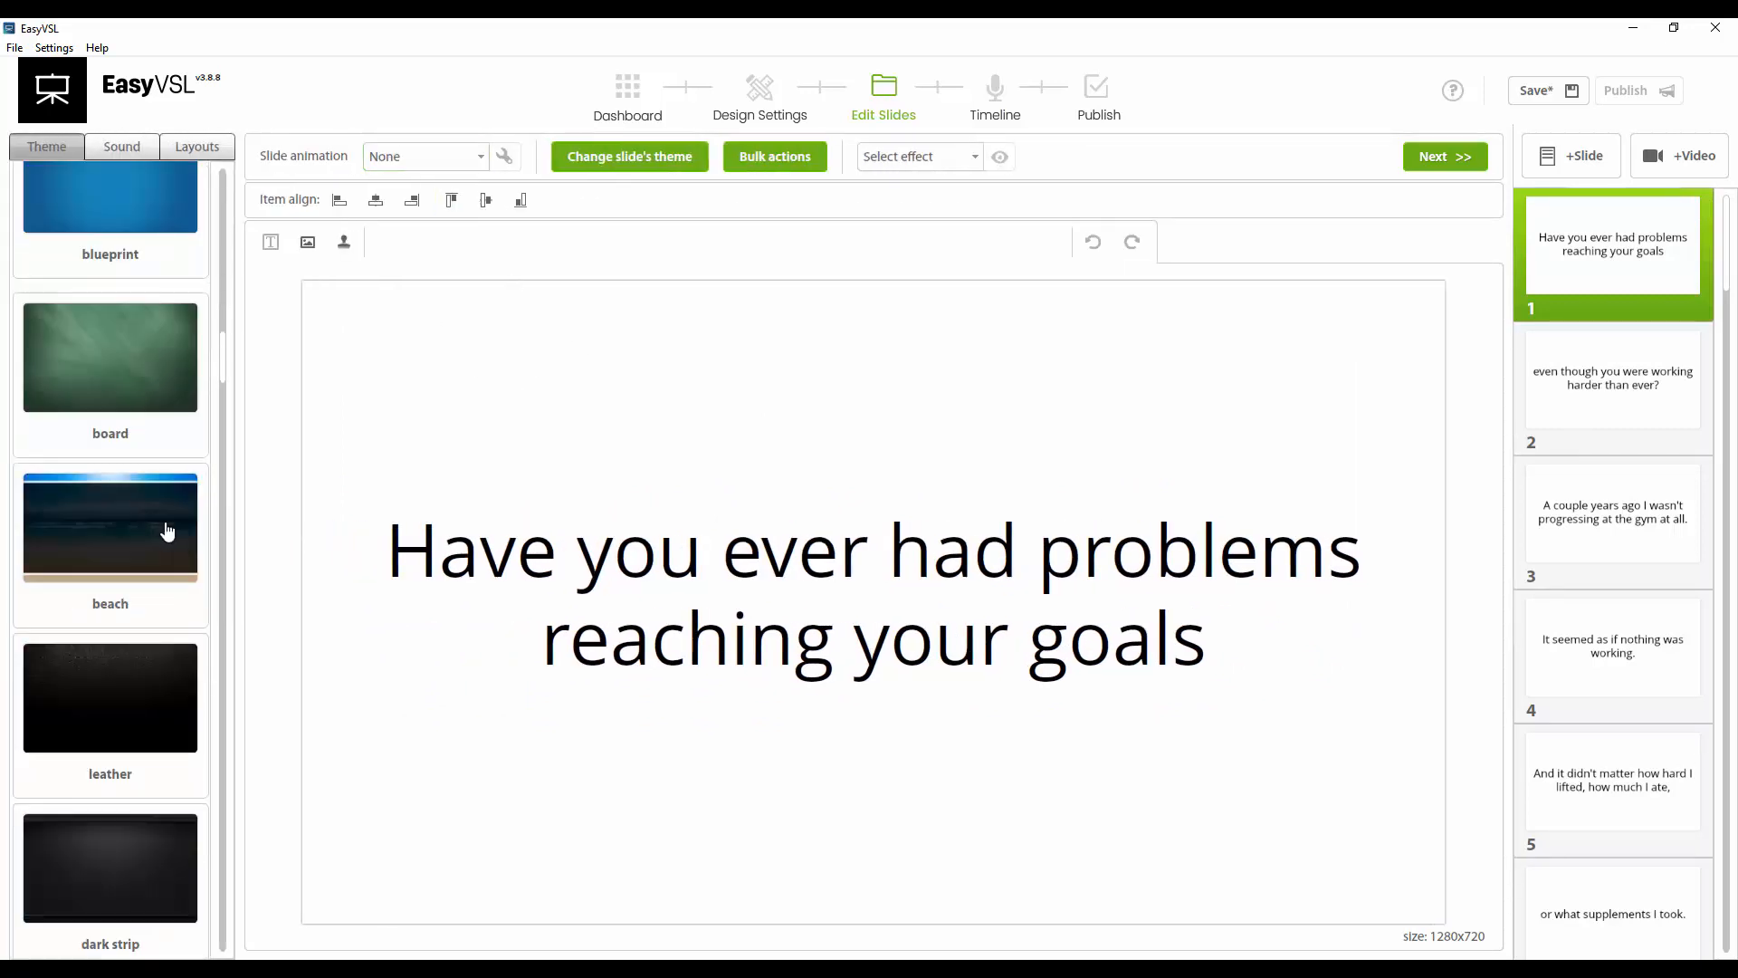
pyautogui.scroll(5, 163, 529)
pyautogui.click(122, 582)
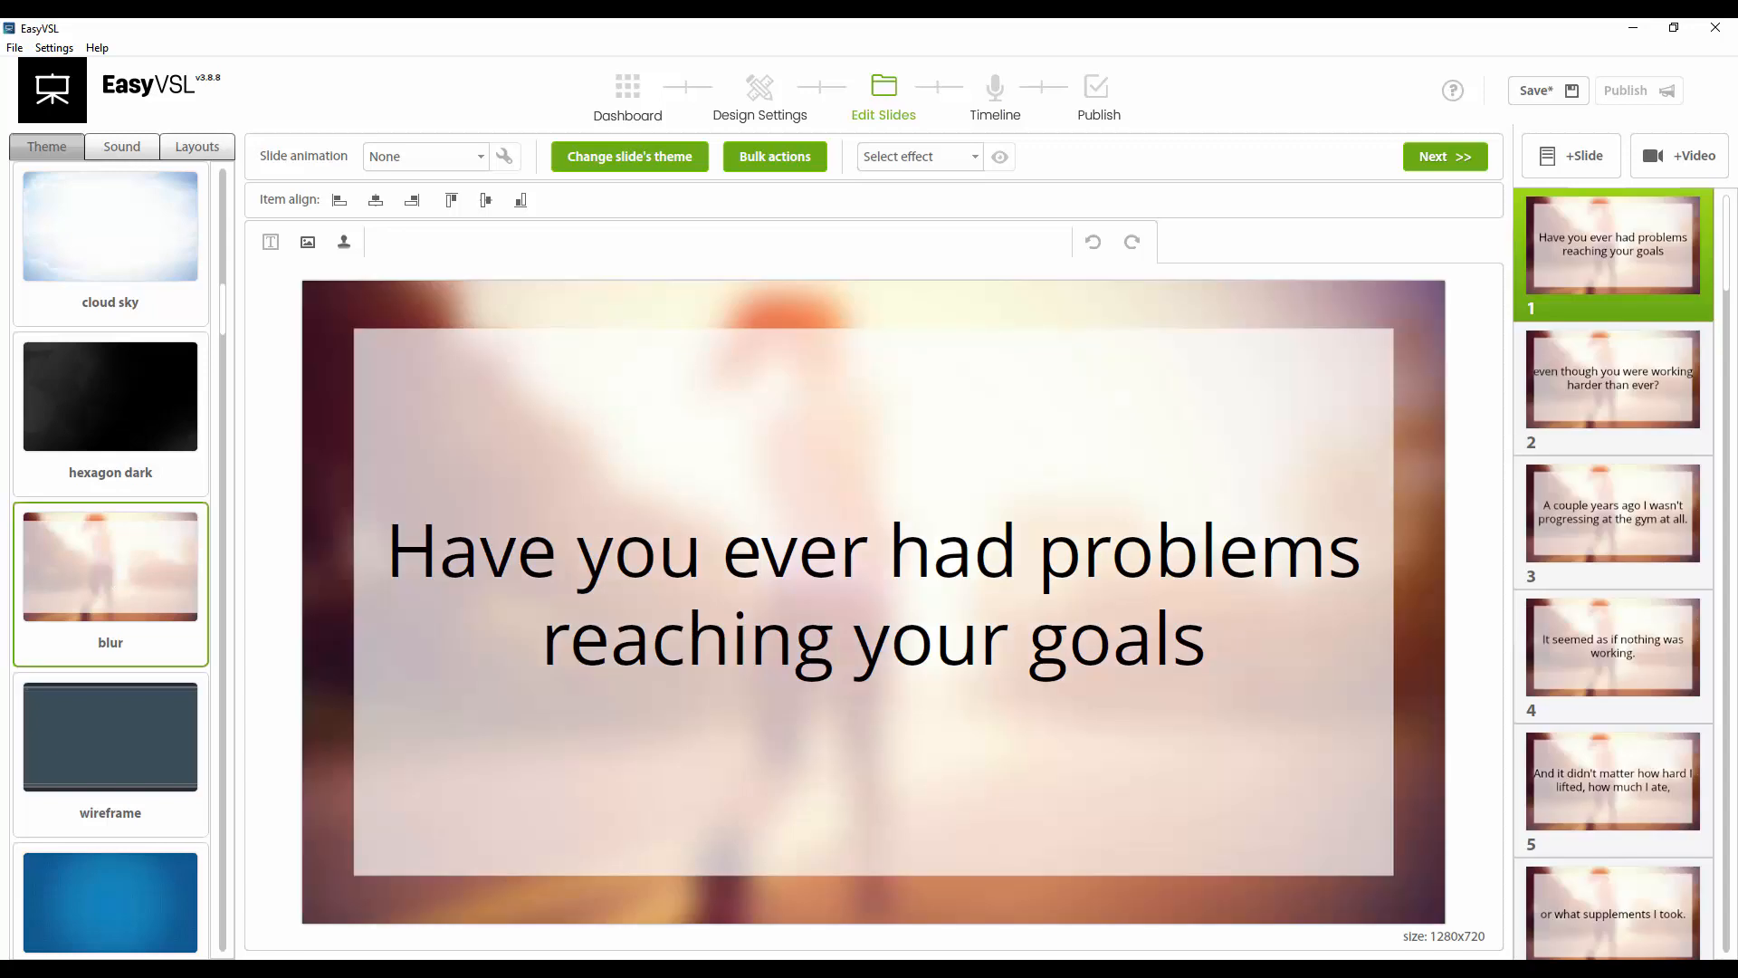
# Try the browser theme, then switch the slides back to the color theme
pyautogui.scroll(-5, 1610, 648)
pyautogui.scroll(-18, 1603, 661)
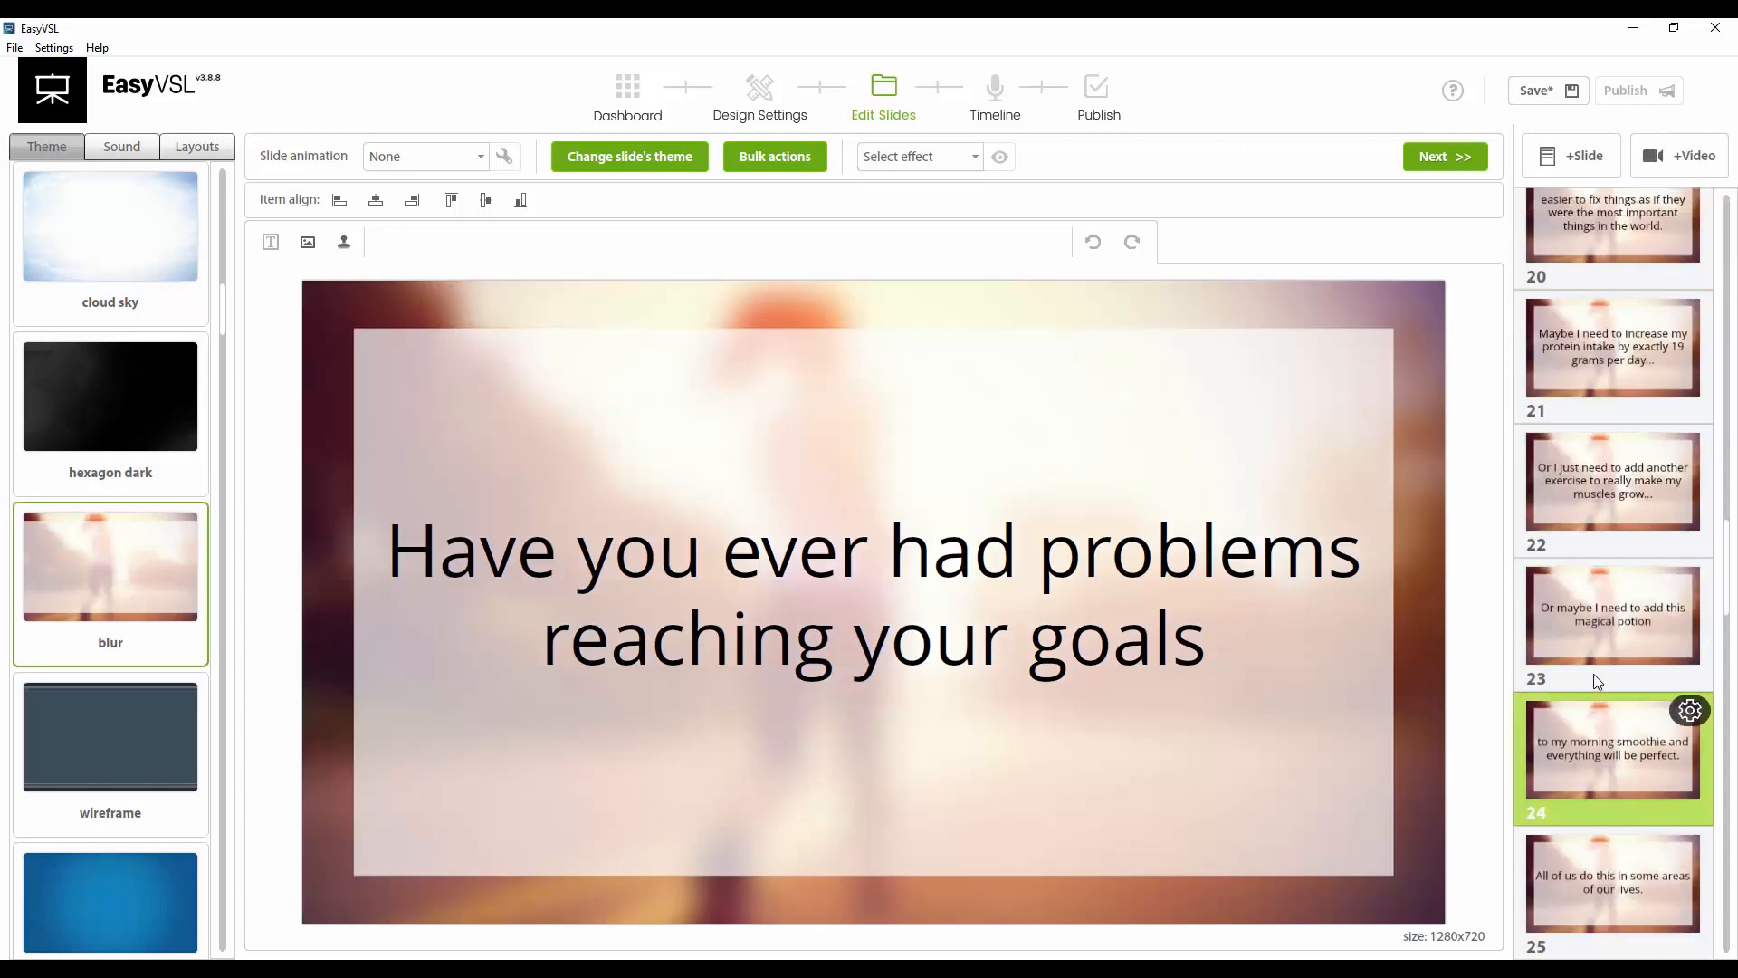
pyautogui.scroll(20, 1596, 675)
pyautogui.scroll(14, 160, 480)
pyautogui.scroll(-6, 144, 574)
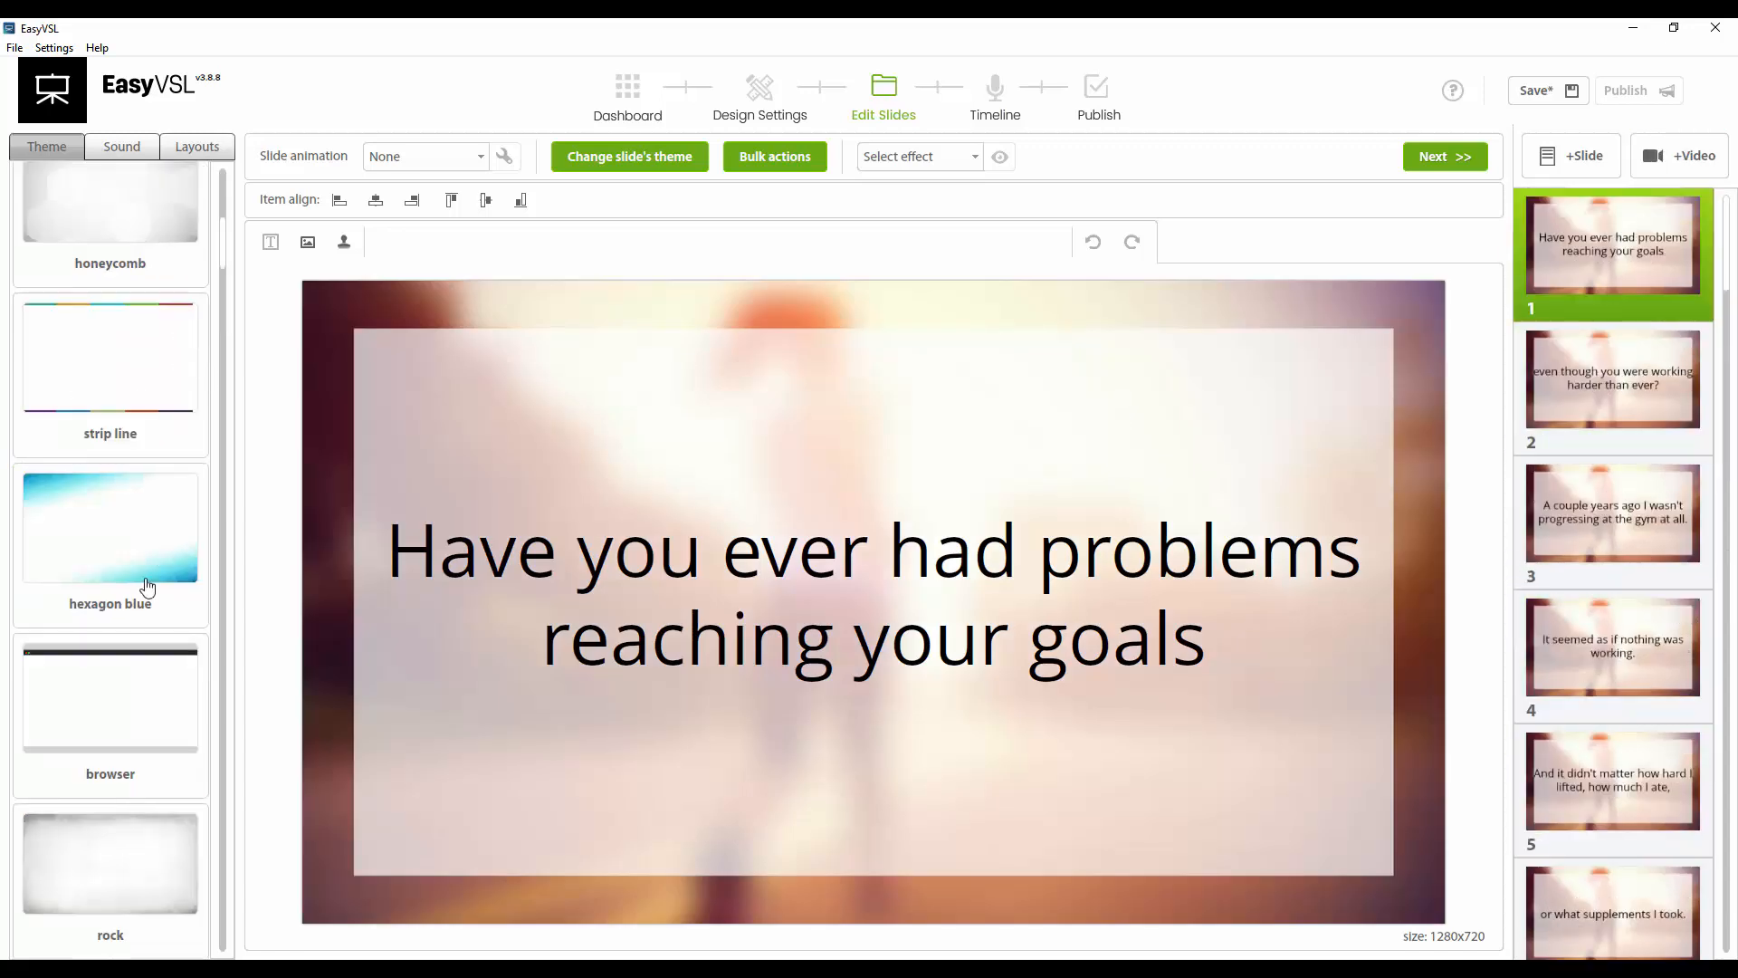
pyautogui.click(101, 688)
pyautogui.scroll(6, 108, 496)
pyautogui.click(119, 451)
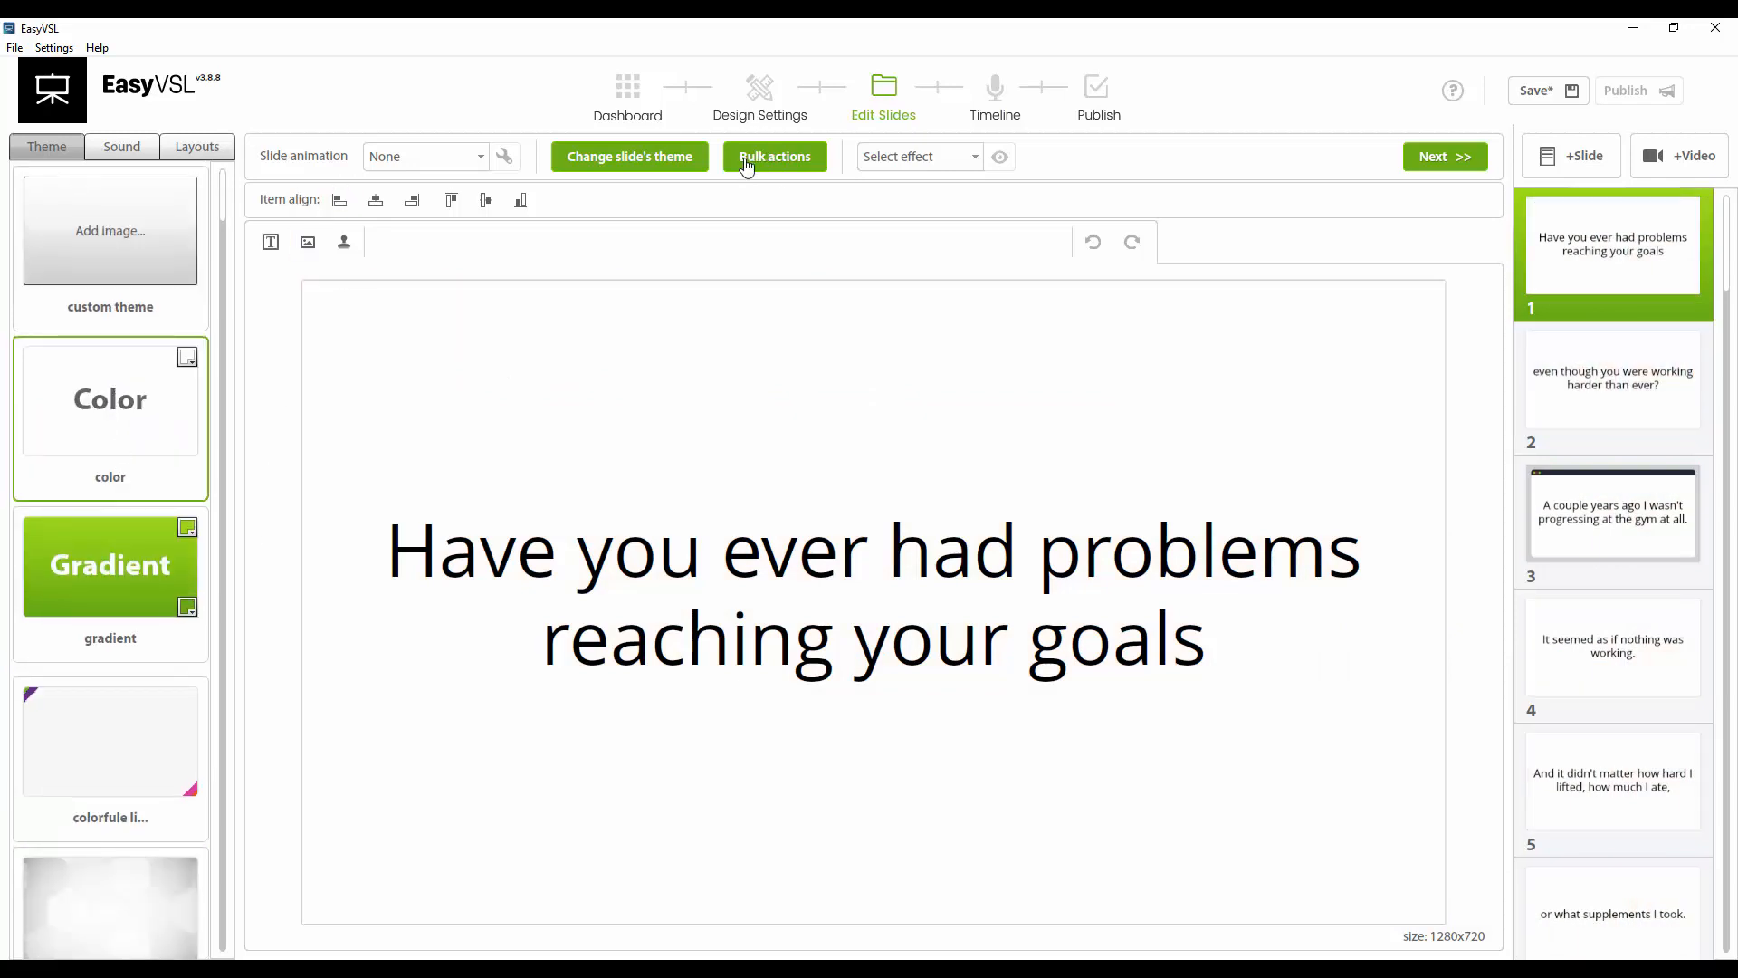
# Close the theme choices and set the first slide's text size to 70
pyautogui.click(613, 162)
pyautogui.click(538, 168)
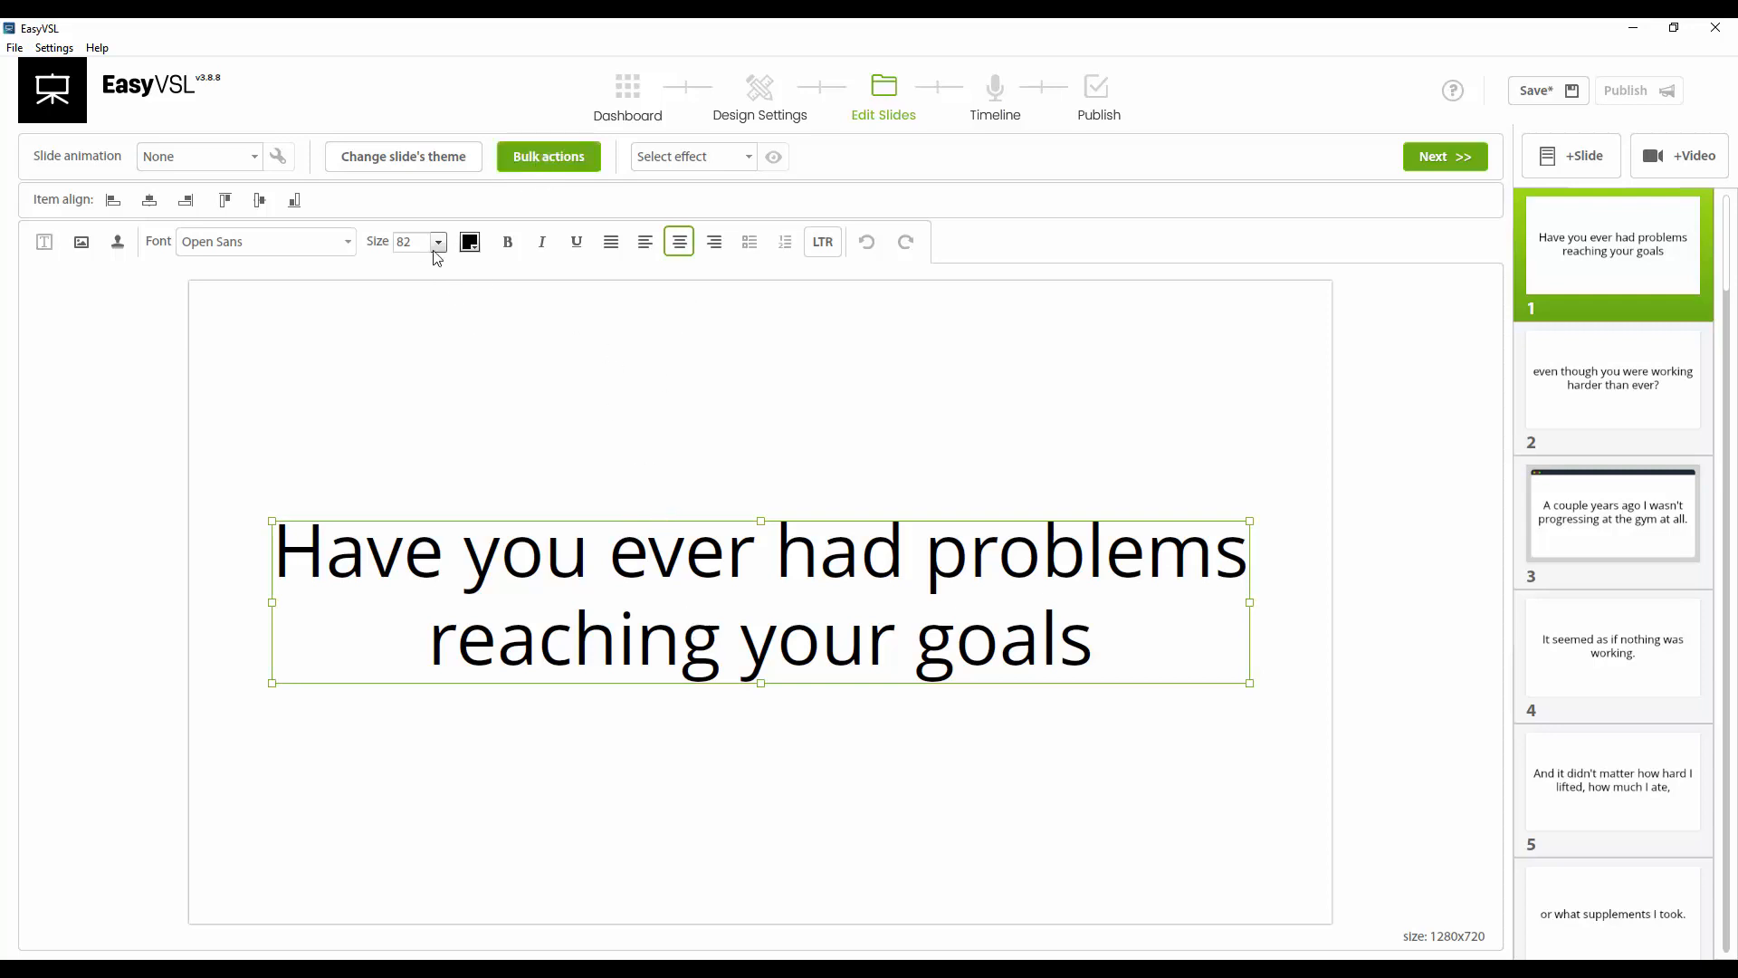
pyautogui.click(439, 244)
pyautogui.click(409, 331)
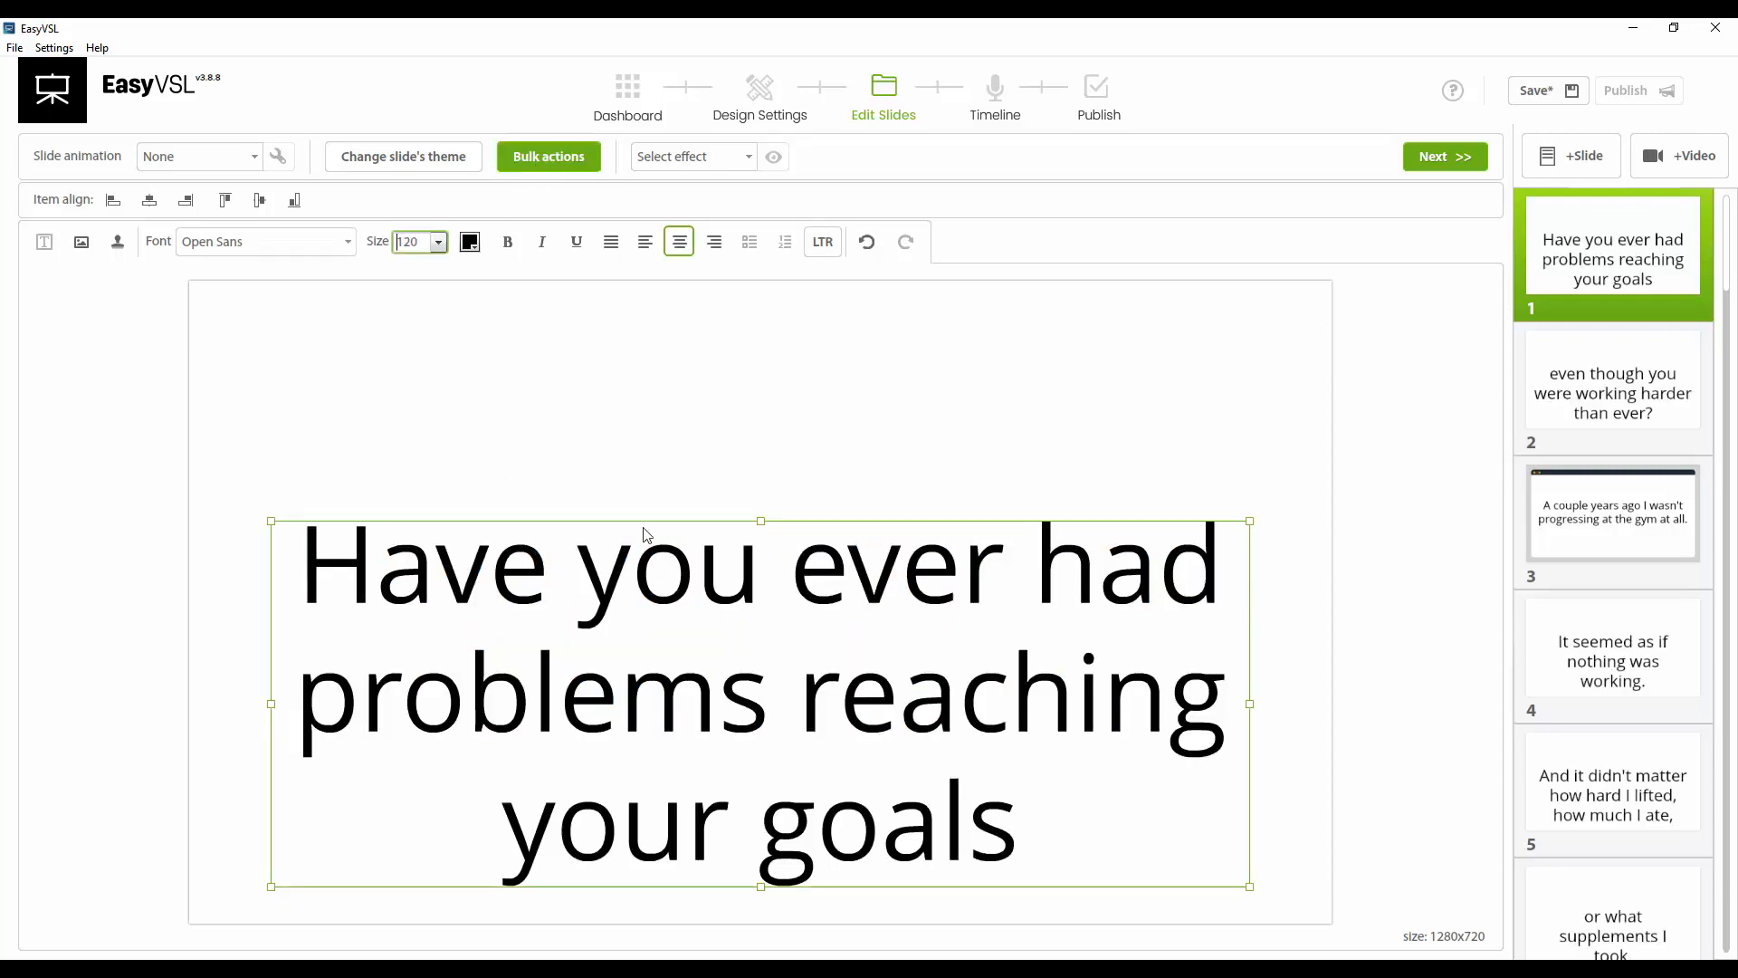
pyautogui.click(436, 245)
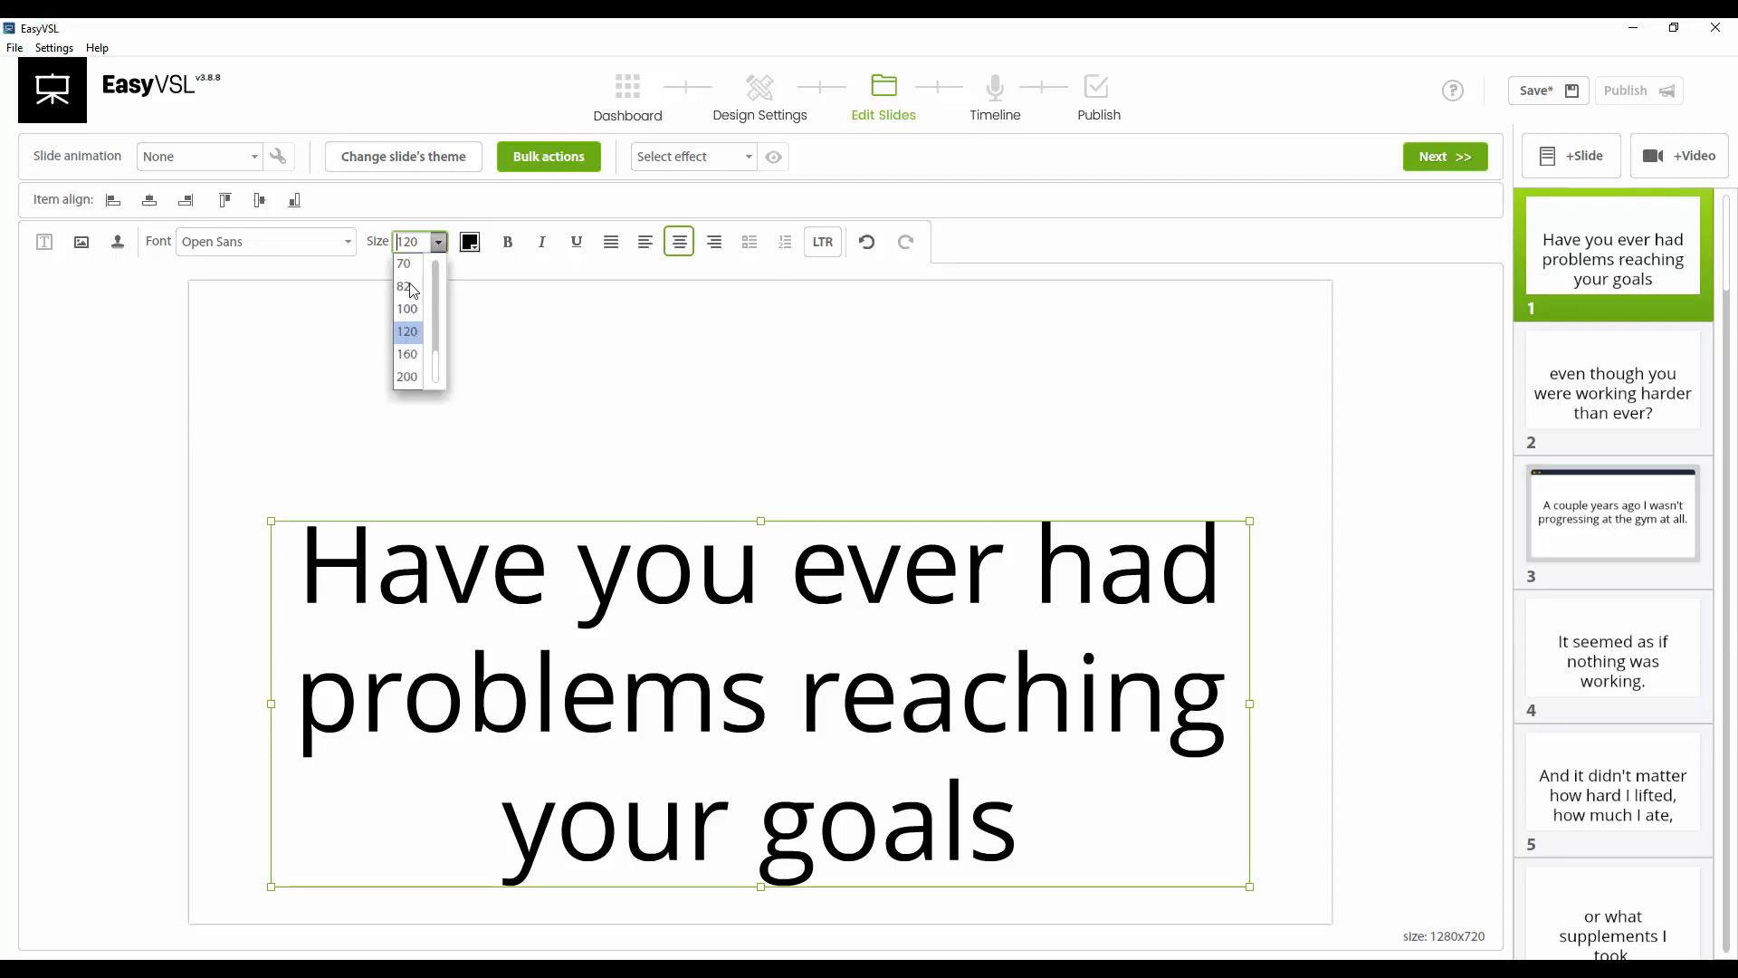
pyautogui.click(398, 265)
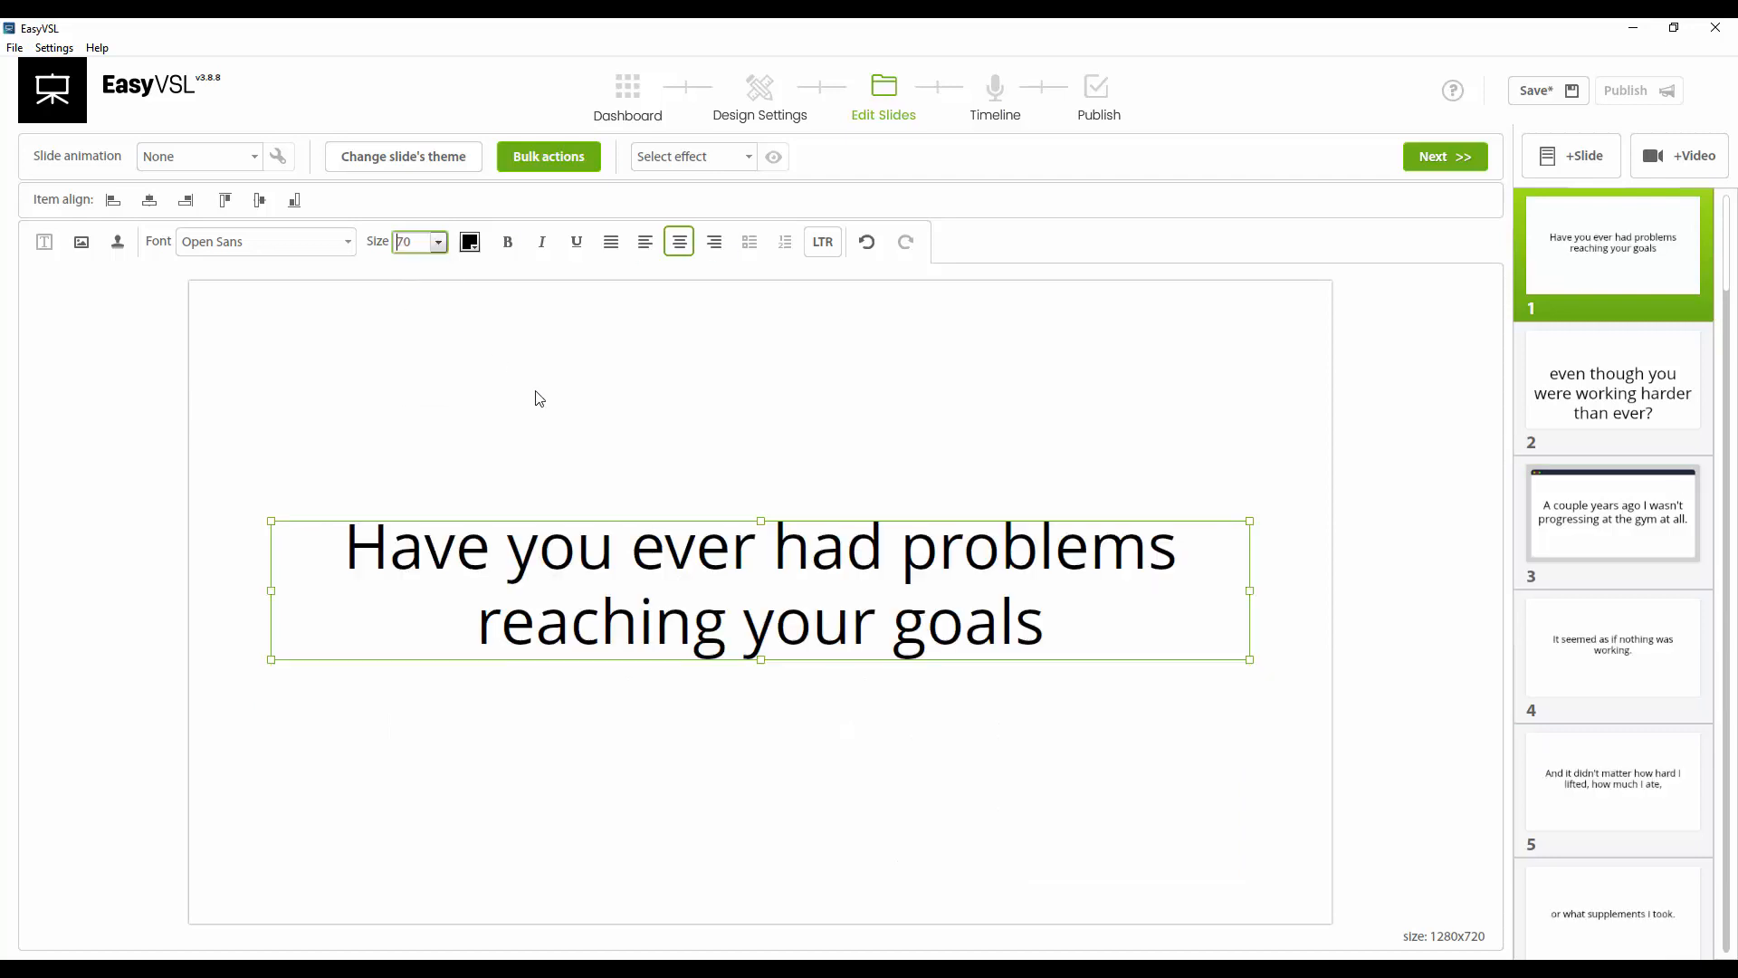
pyautogui.click(506, 242)
pyautogui.click(506, 243)
pyautogui.doubleClick(507, 243)
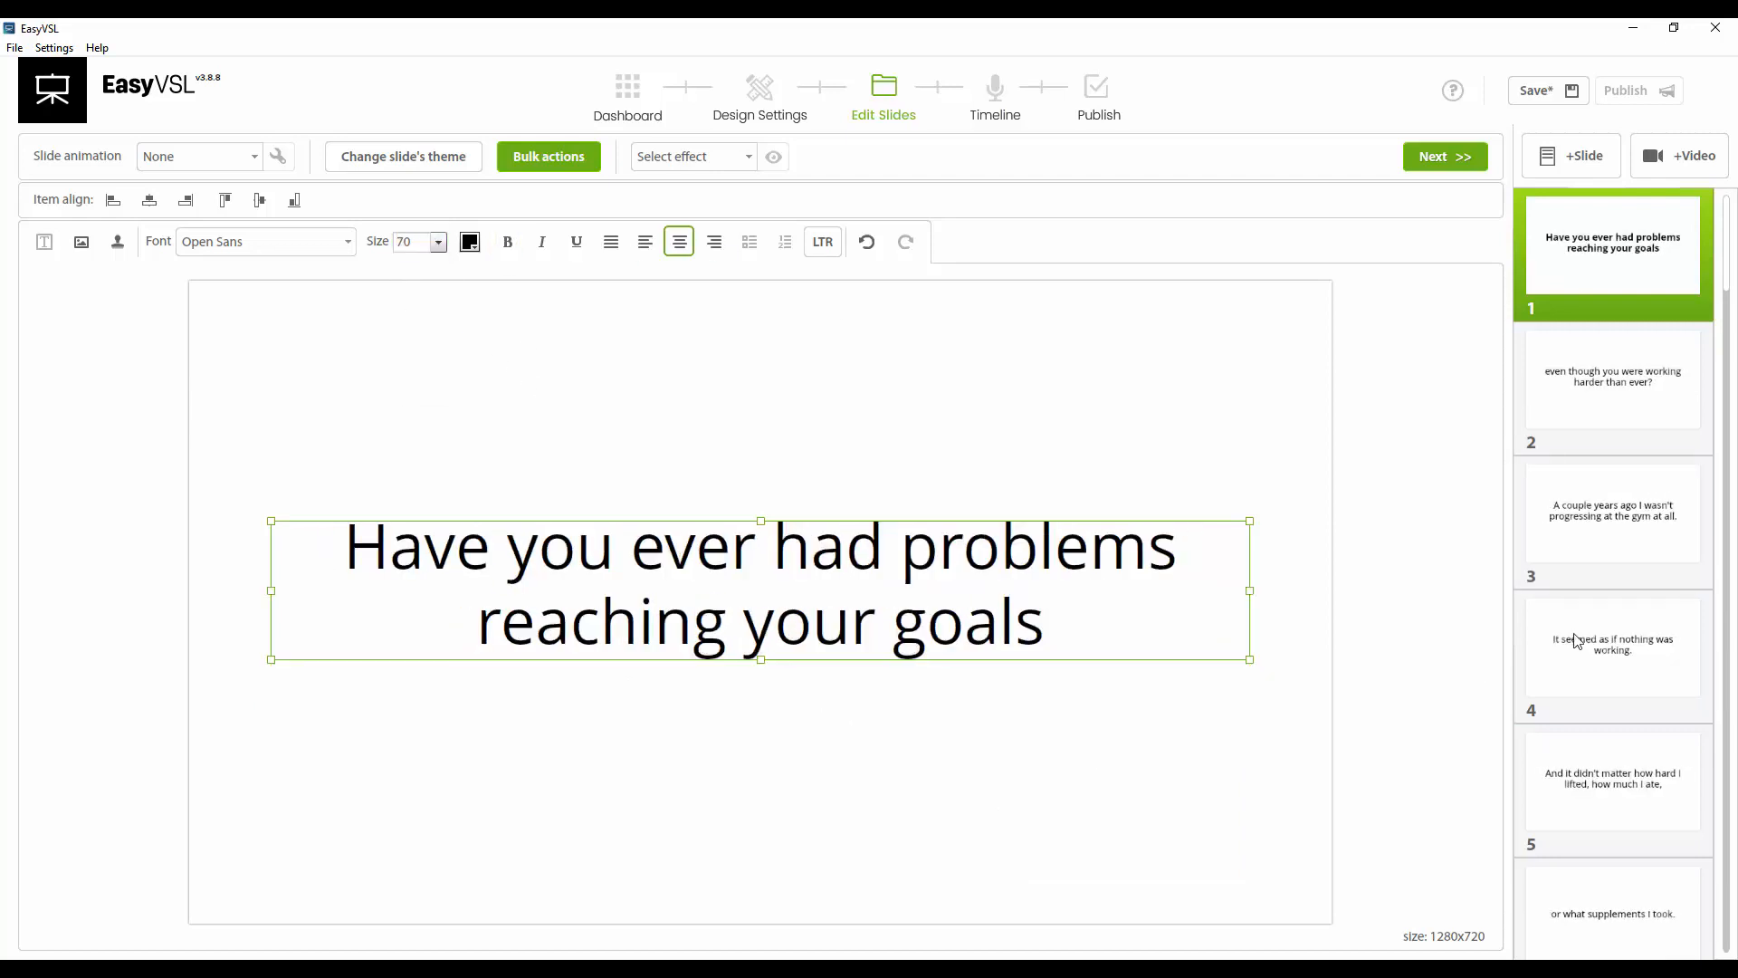
pyautogui.scroll(-10, 1607, 534)
pyautogui.scroll(12, 1607, 544)
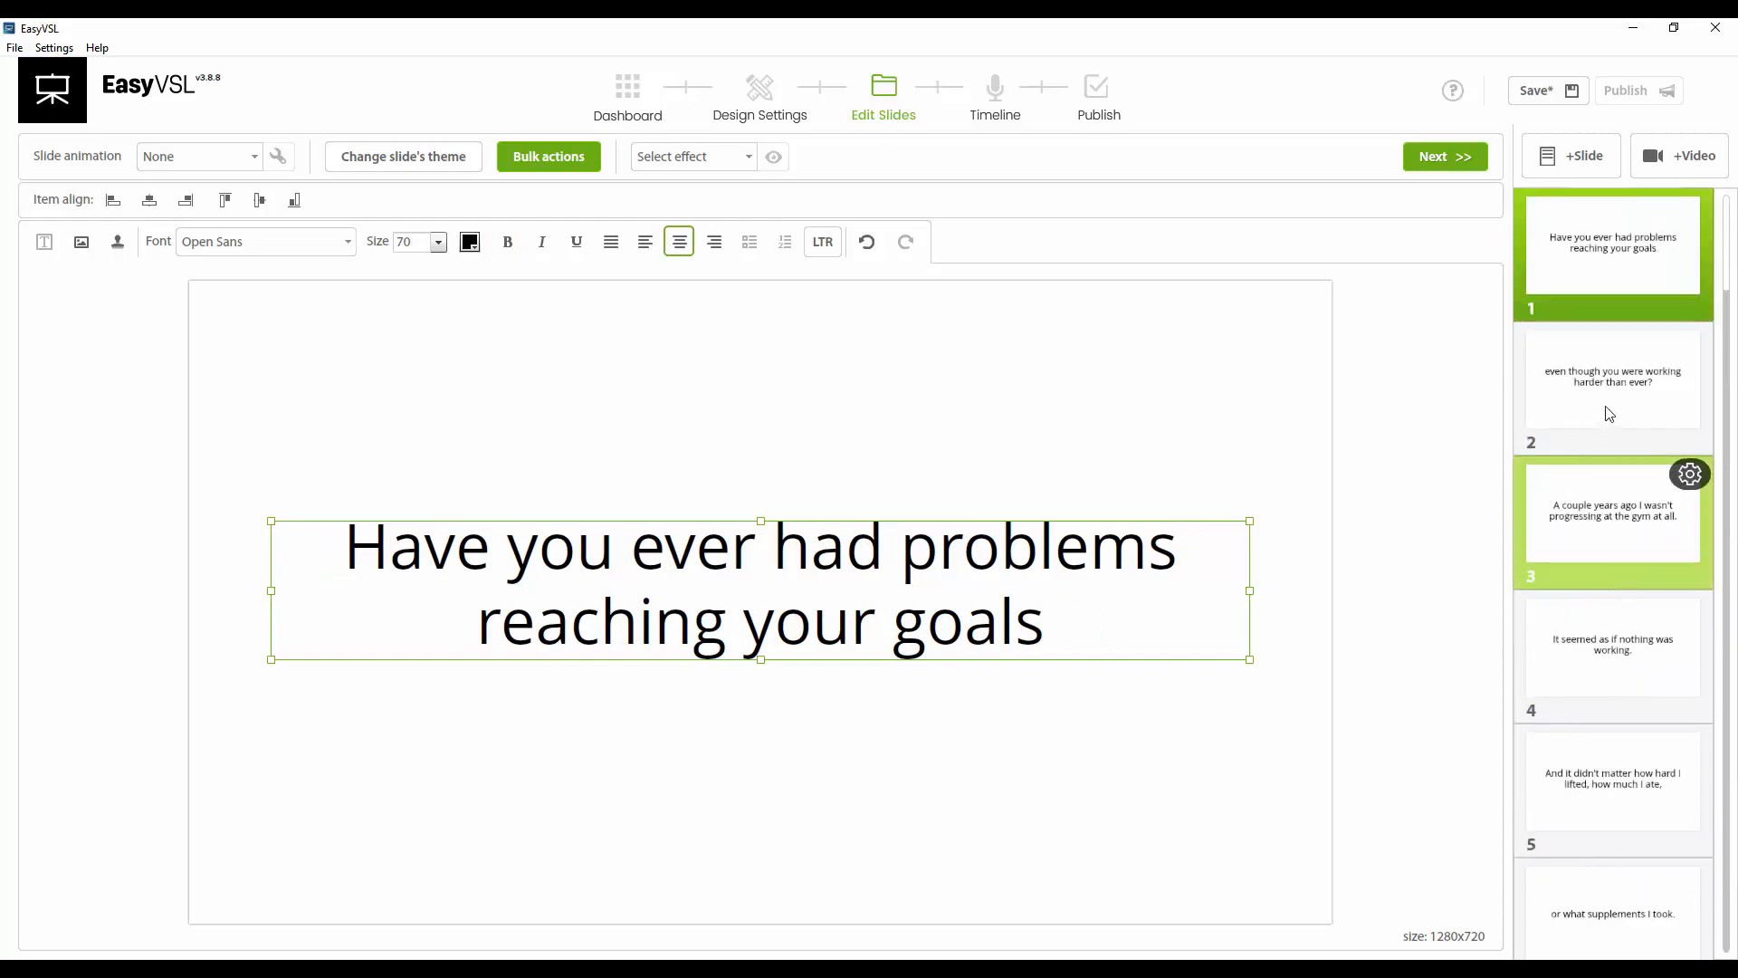
# Try the Blur and Scramble text effects on the first slide, preview Scramble, then reset the effect to none
pyautogui.click(702, 158)
pyautogui.click(671, 204)
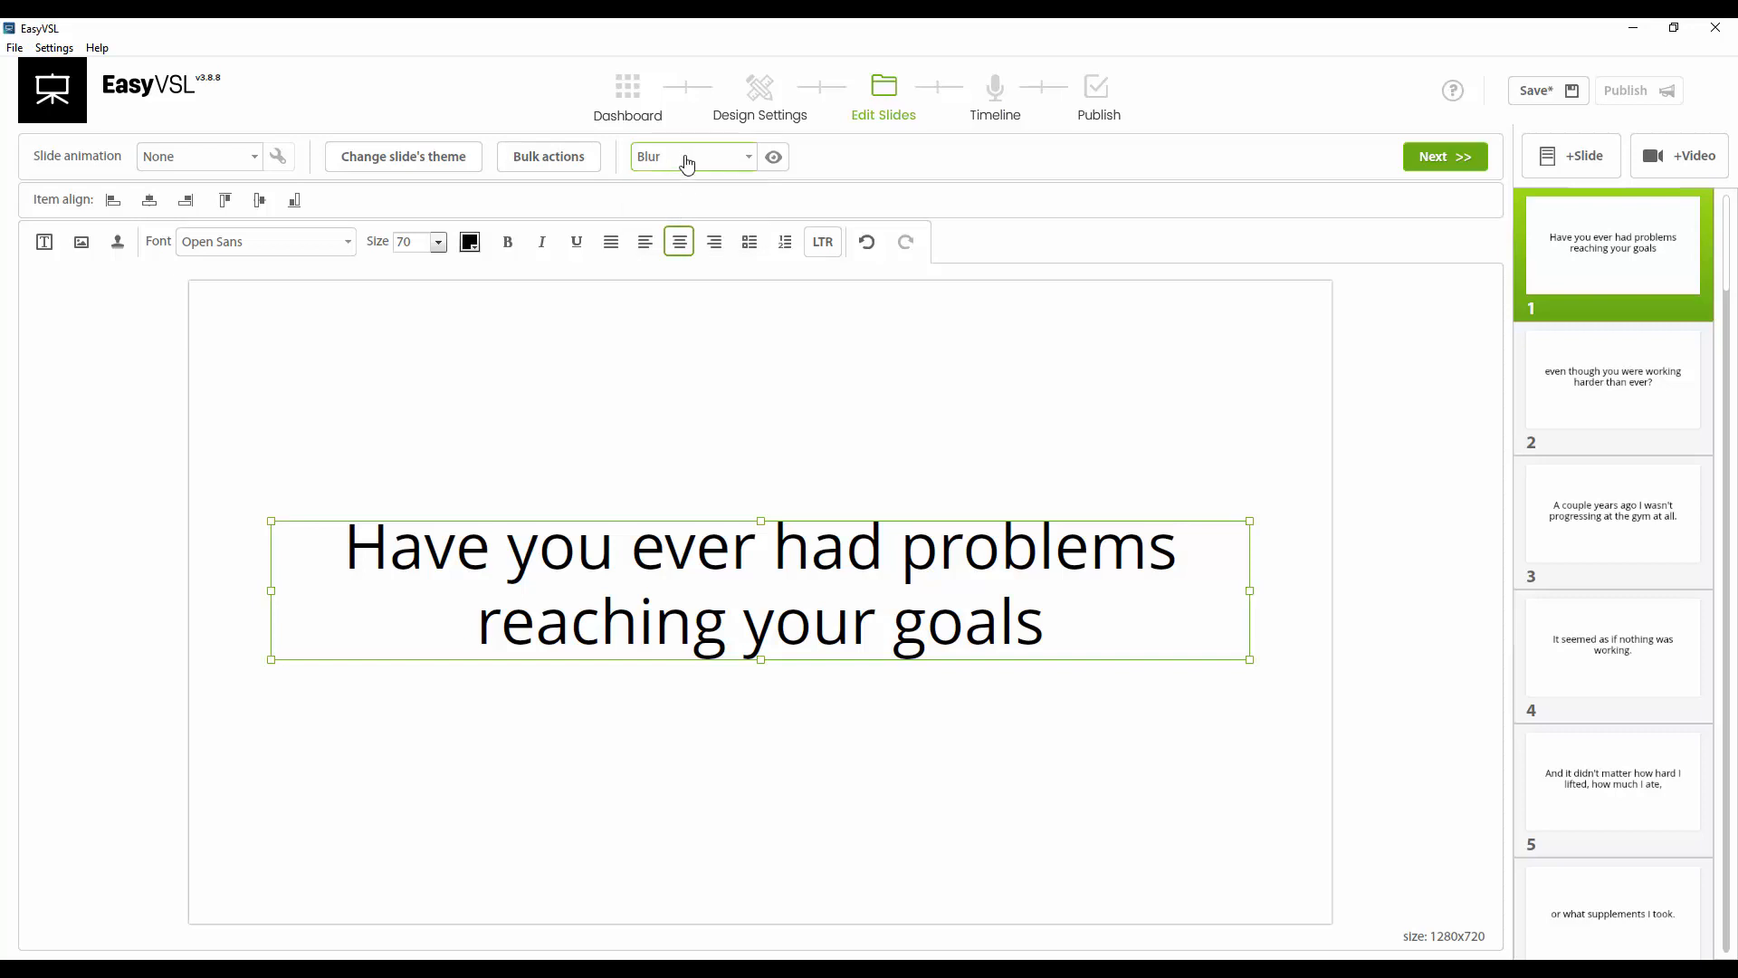
pyautogui.click(684, 159)
pyautogui.click(666, 226)
pyautogui.click(772, 157)
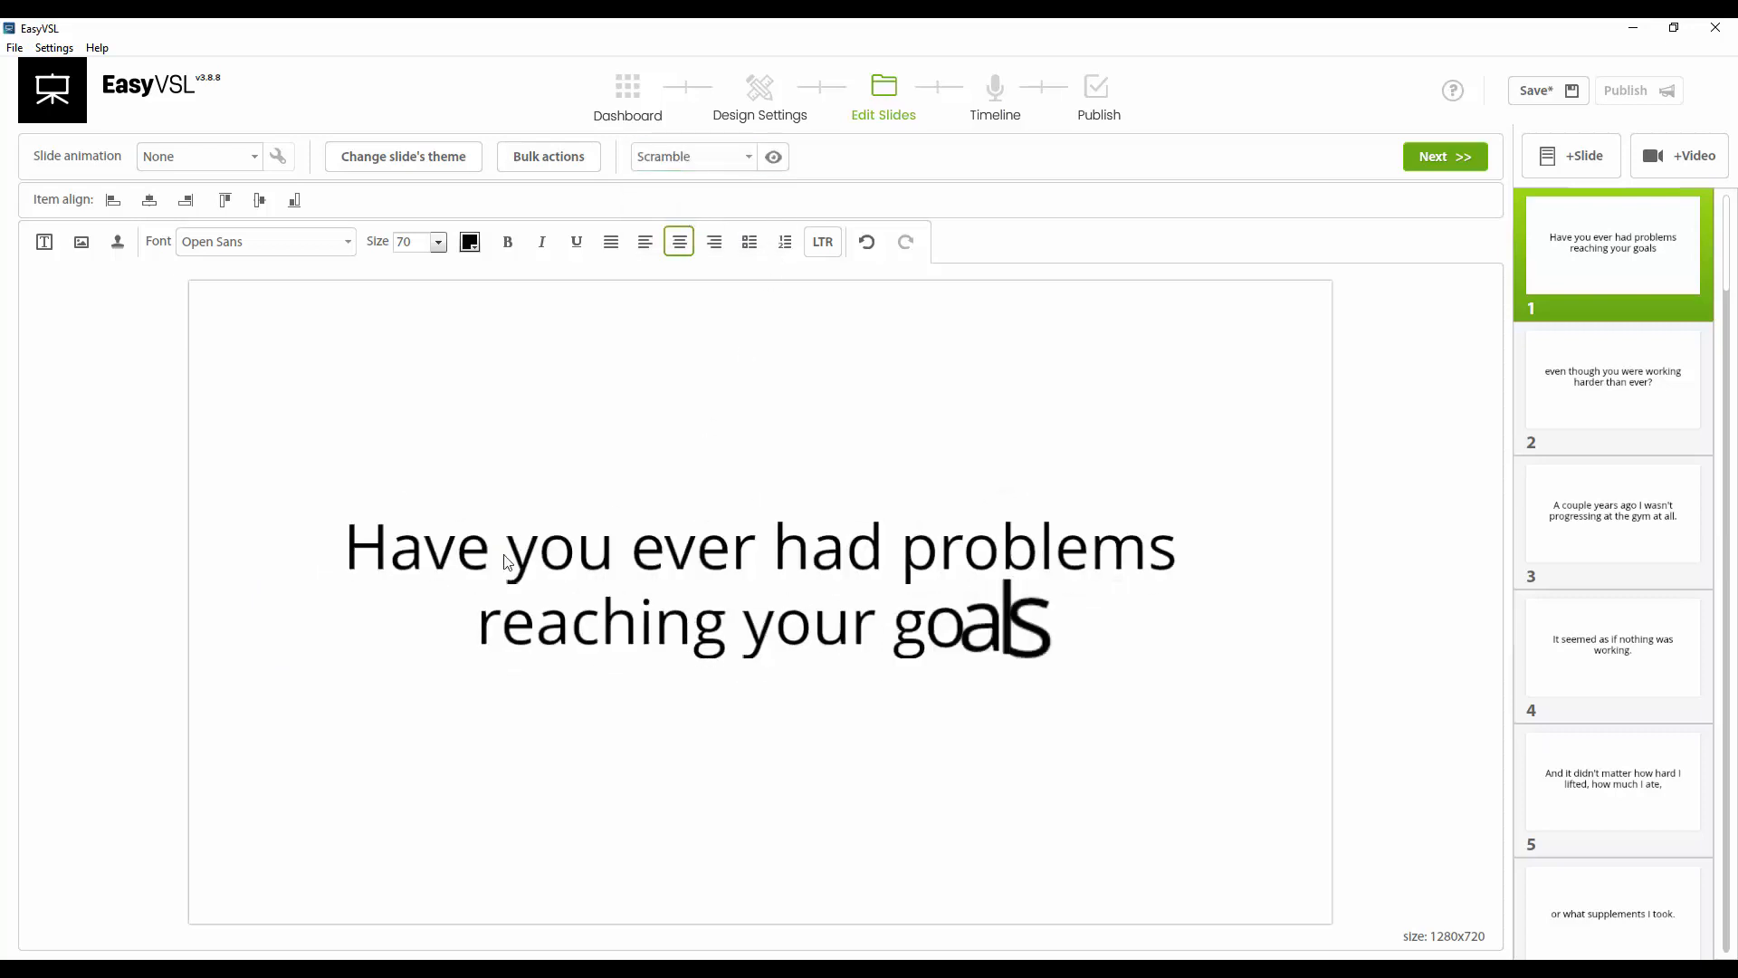
pyautogui.click(690, 161)
pyautogui.click(687, 183)
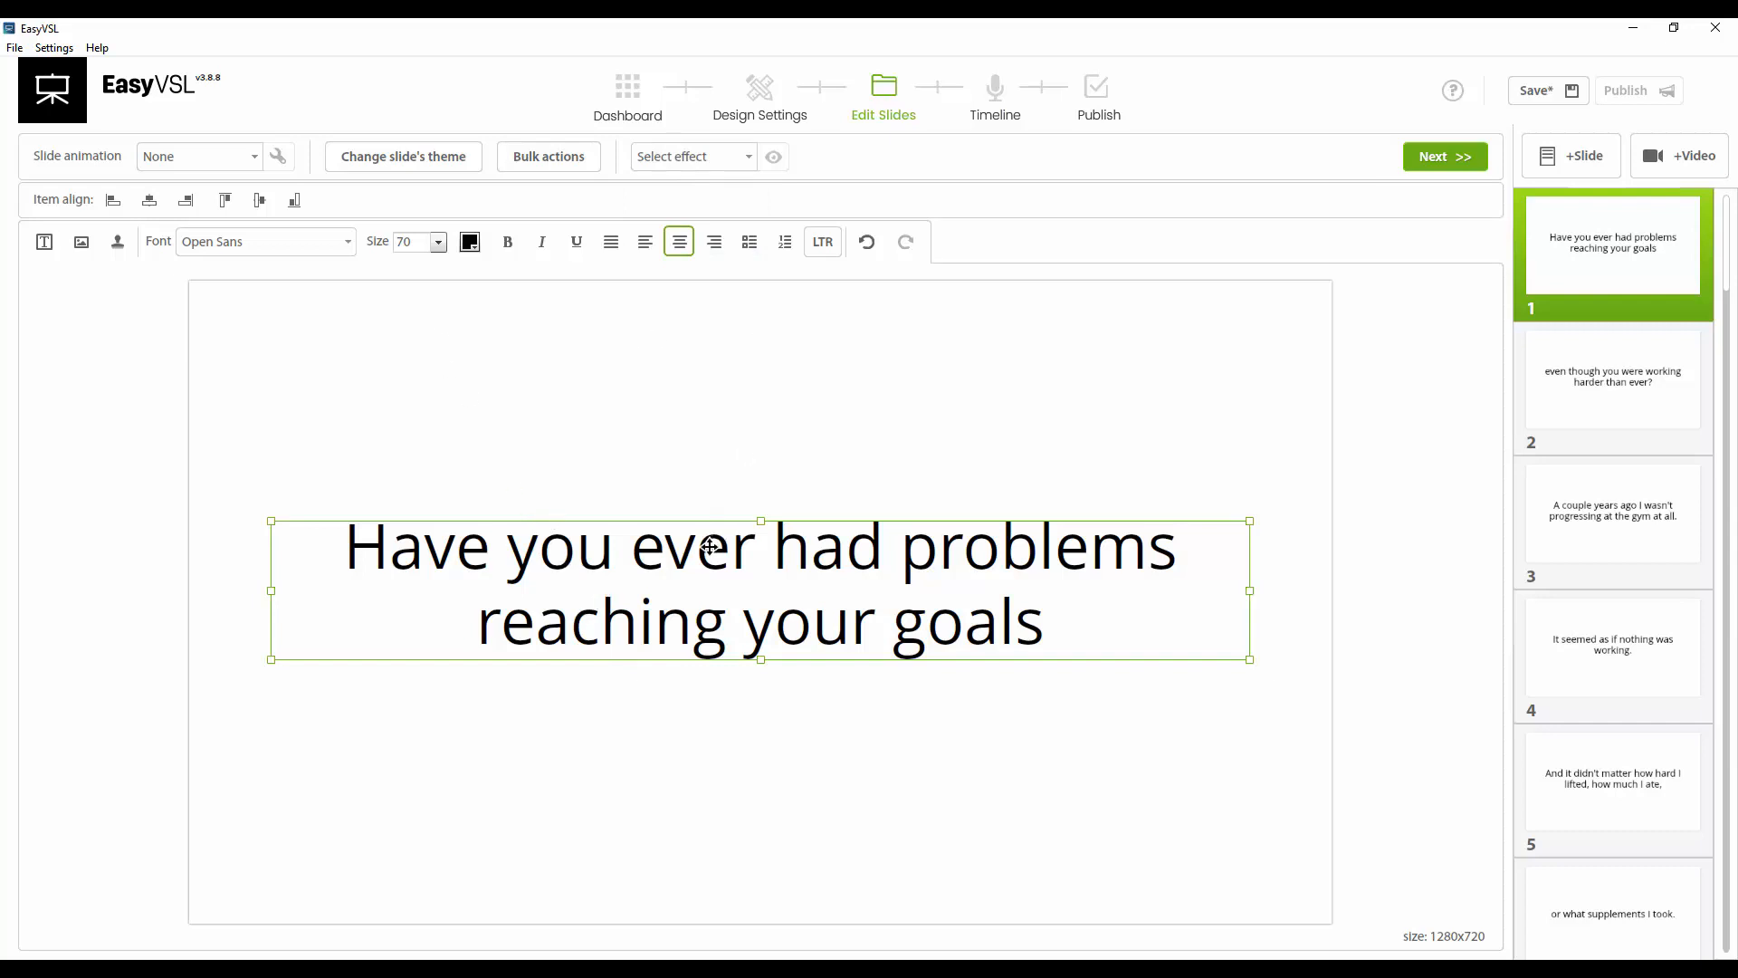
# Move the first slide's text box slightly lower on the slide
pyautogui.moveTo(710, 545); pyautogui.dragTo(688, 581)
pyautogui.click(665, 408)
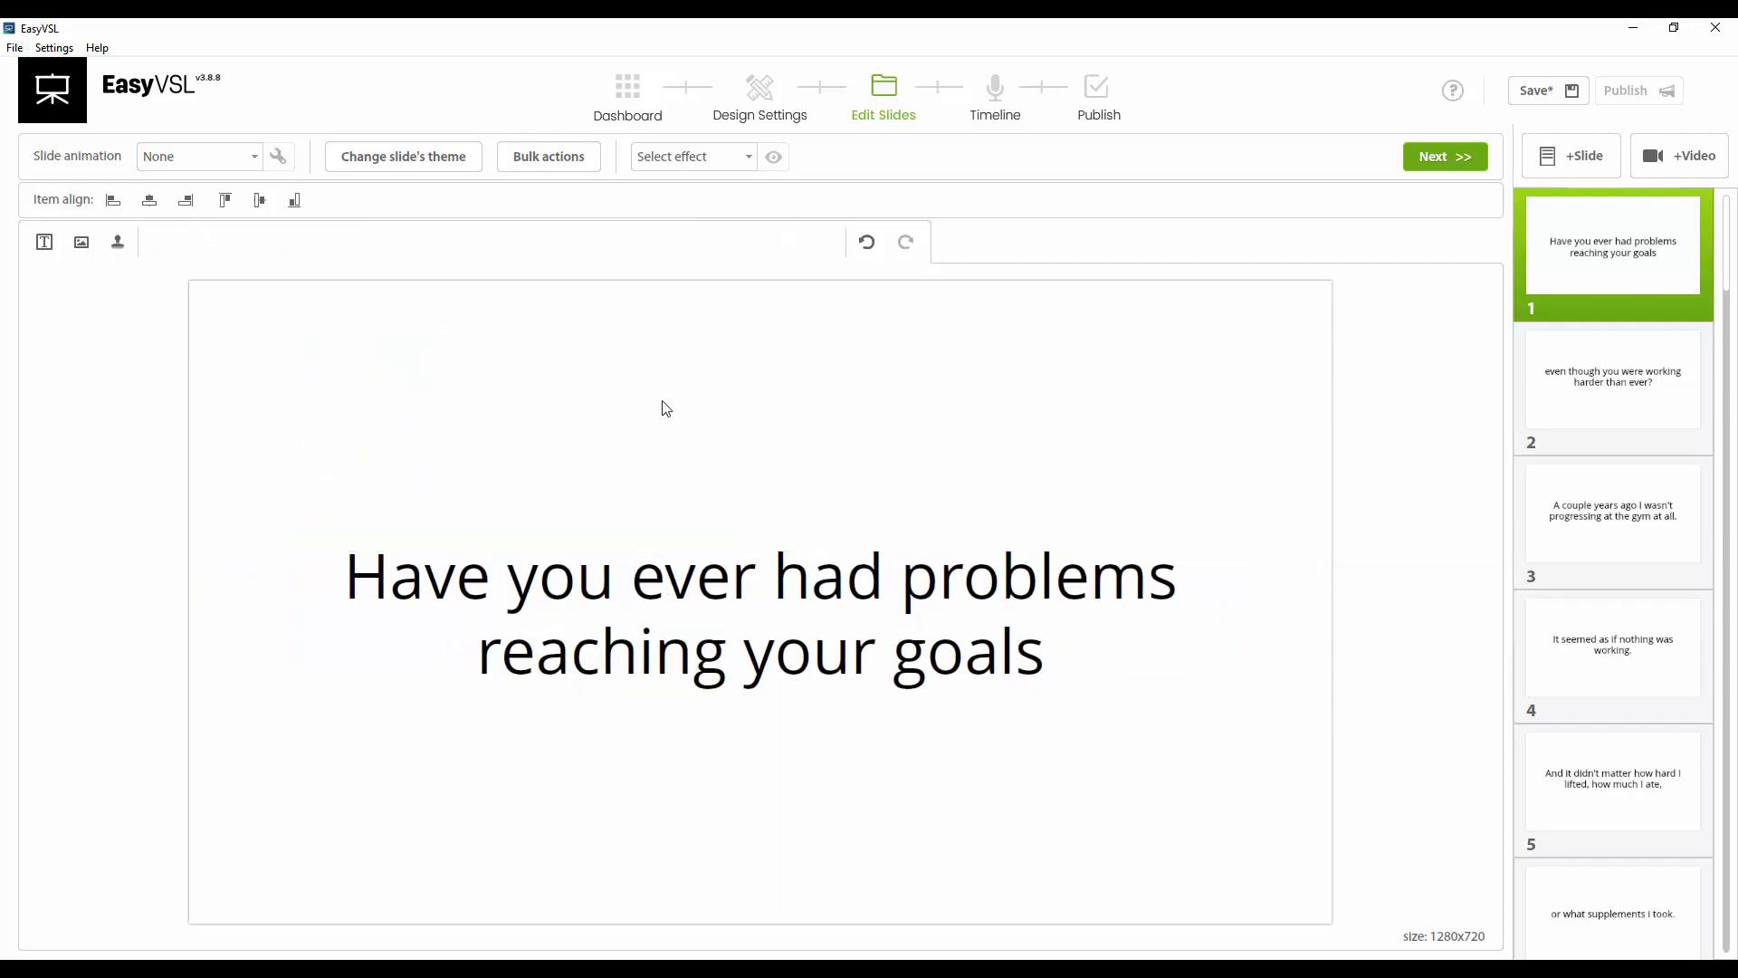
pyautogui.click(597, 577)
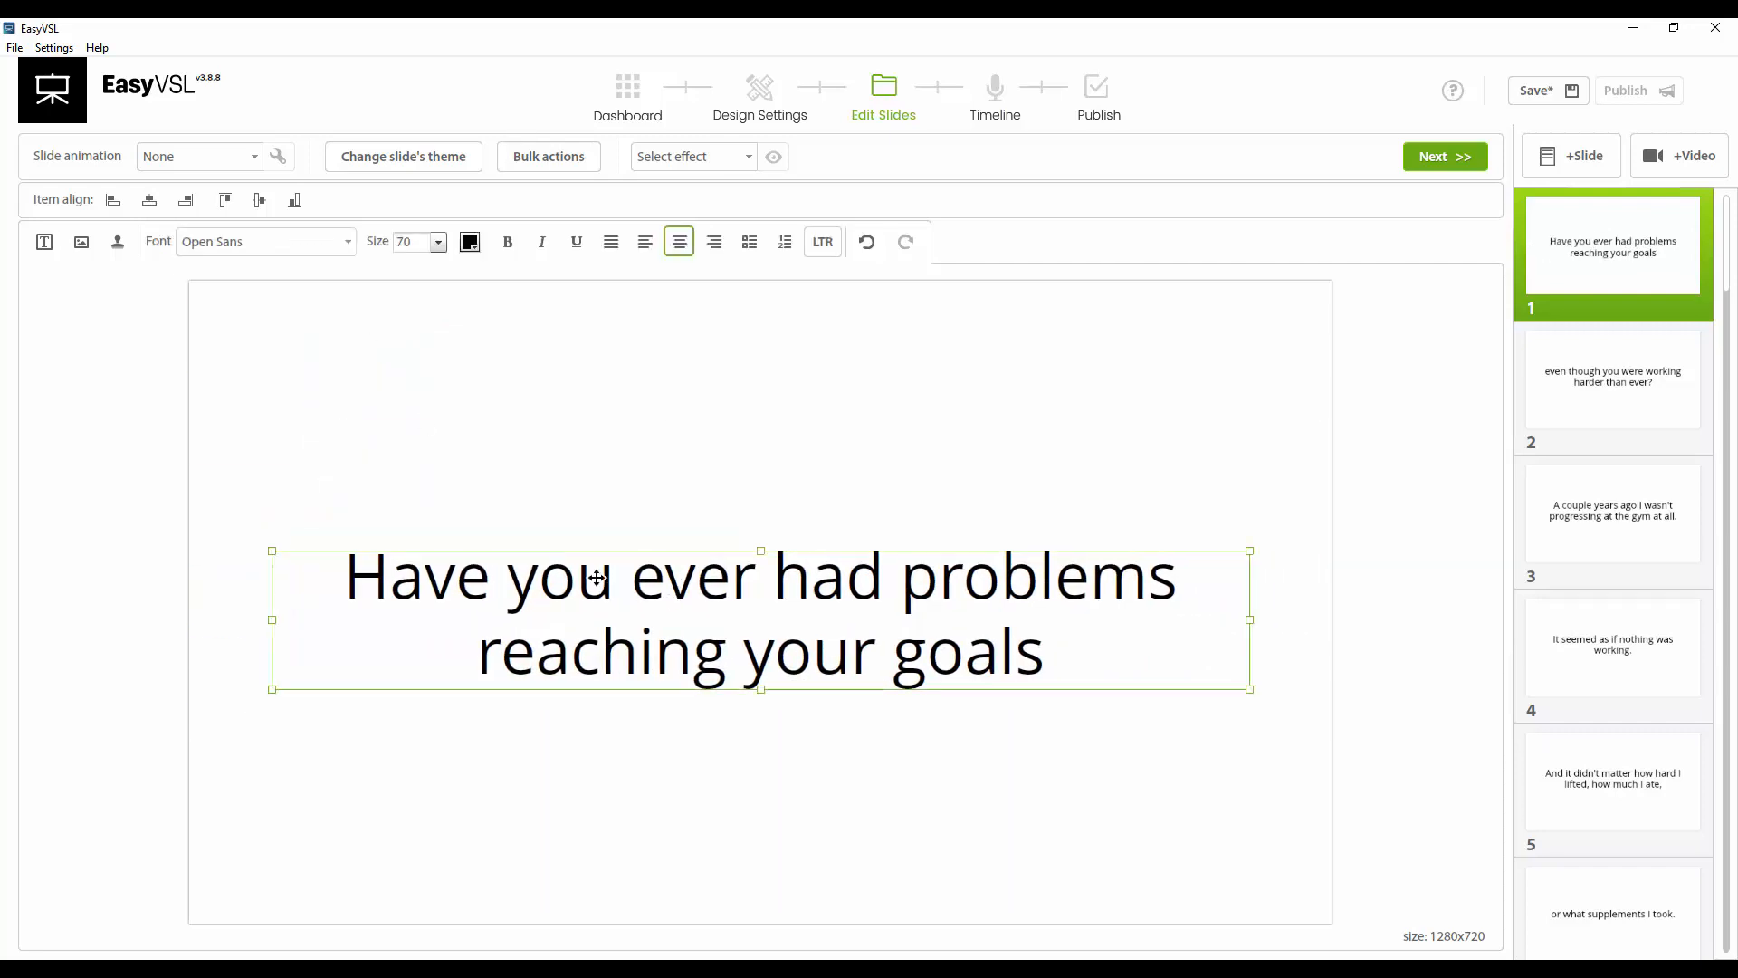
pyautogui.click(443, 387)
# Add a new text box near the top of the first slide and enter 'WARNING:'
pyautogui.click(44, 242)
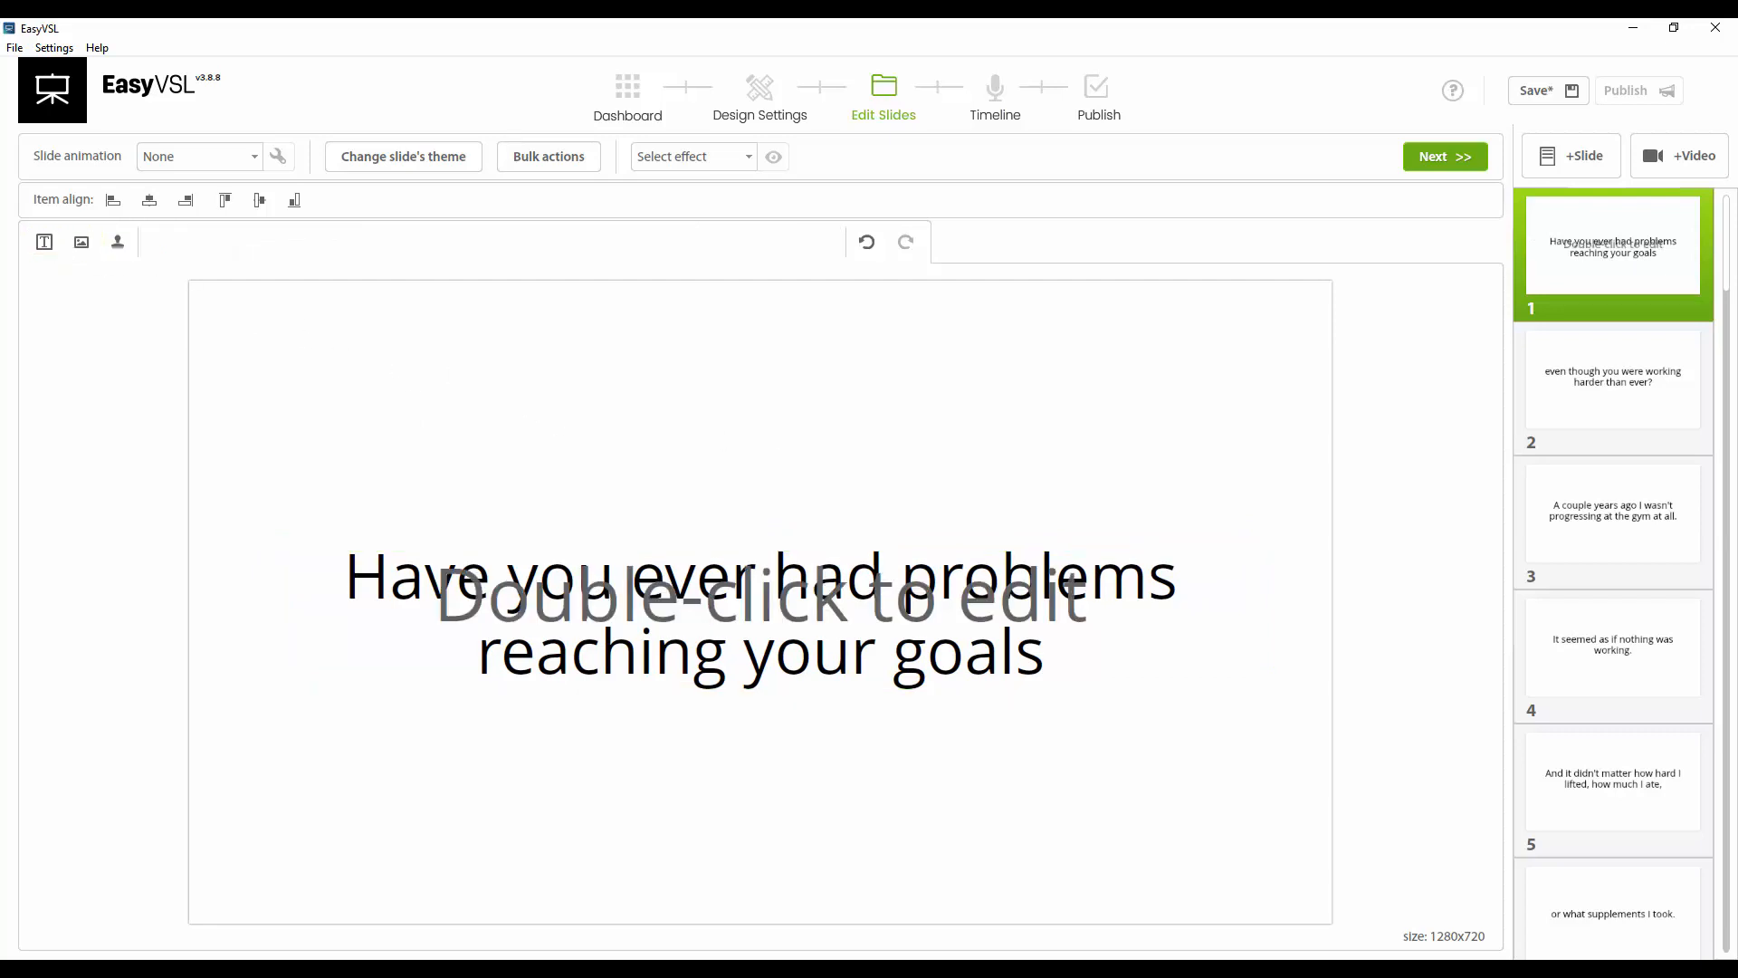
pyautogui.moveTo(747, 605); pyautogui.dragTo(710, 377)
pyautogui.doubleClick(718, 362)
pyautogui.write('WA')
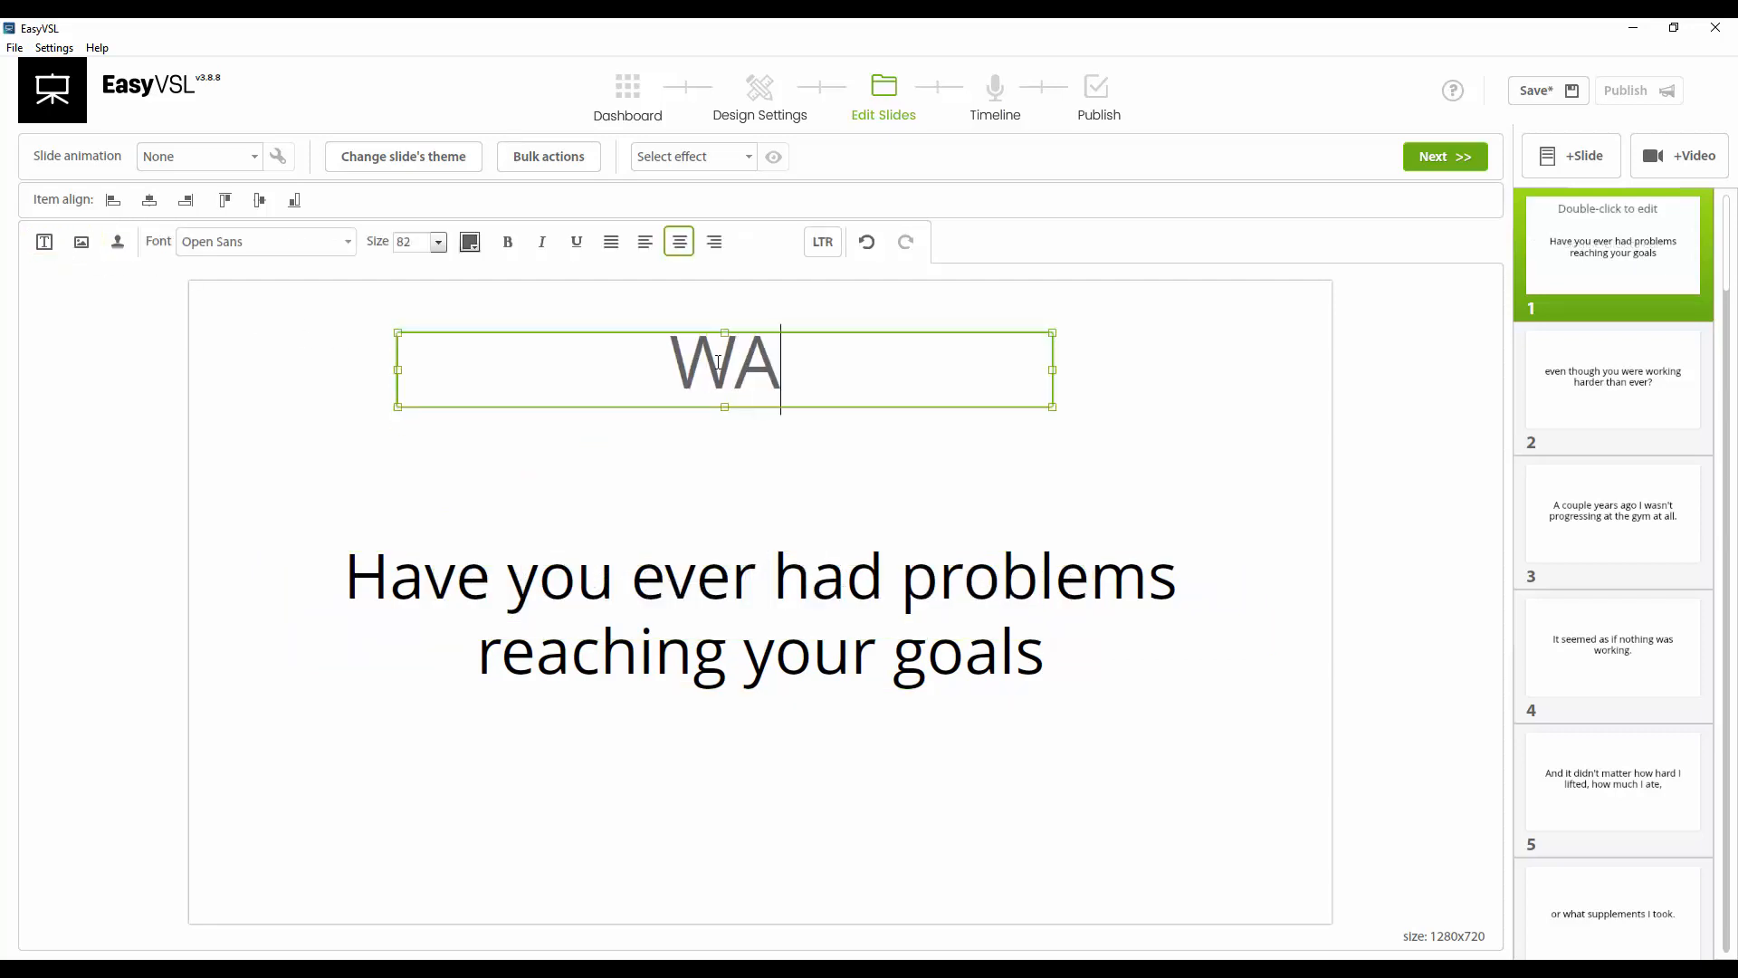
pyautogui.write('RNNG:')
pyautogui.hotkey('ctrl', 'a')
pyautogui.write('WAR')
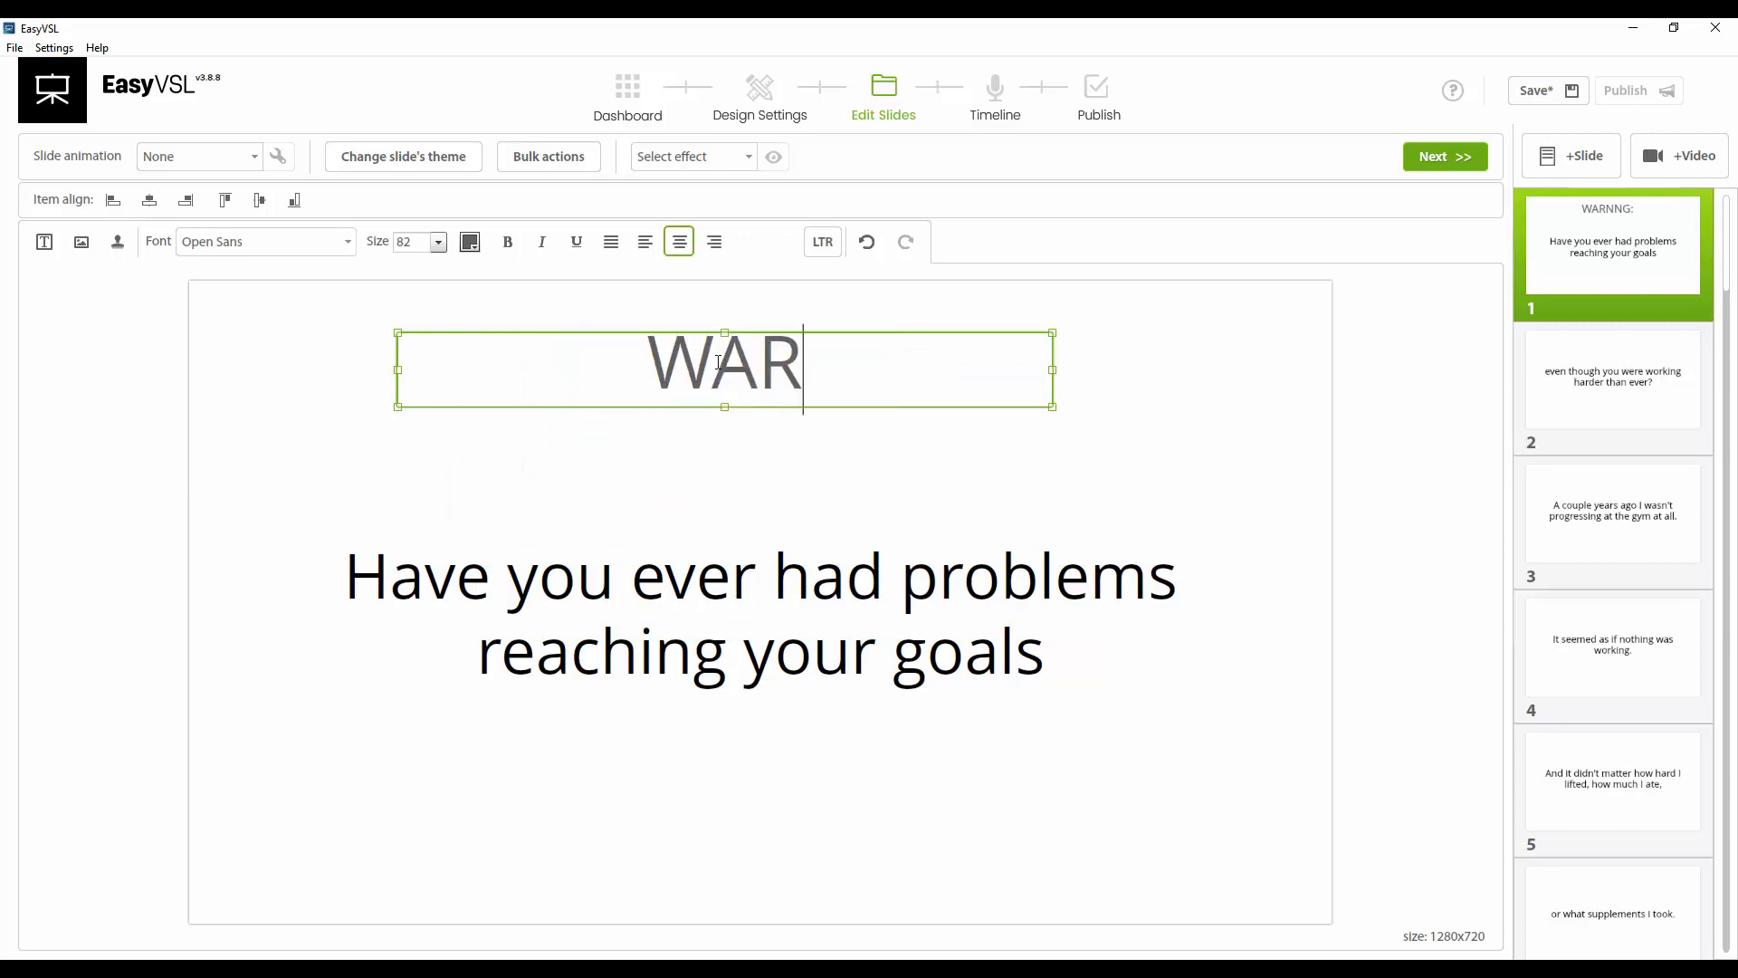
pyautogui.write('NINGP')
pyautogui.press('BackSpace')
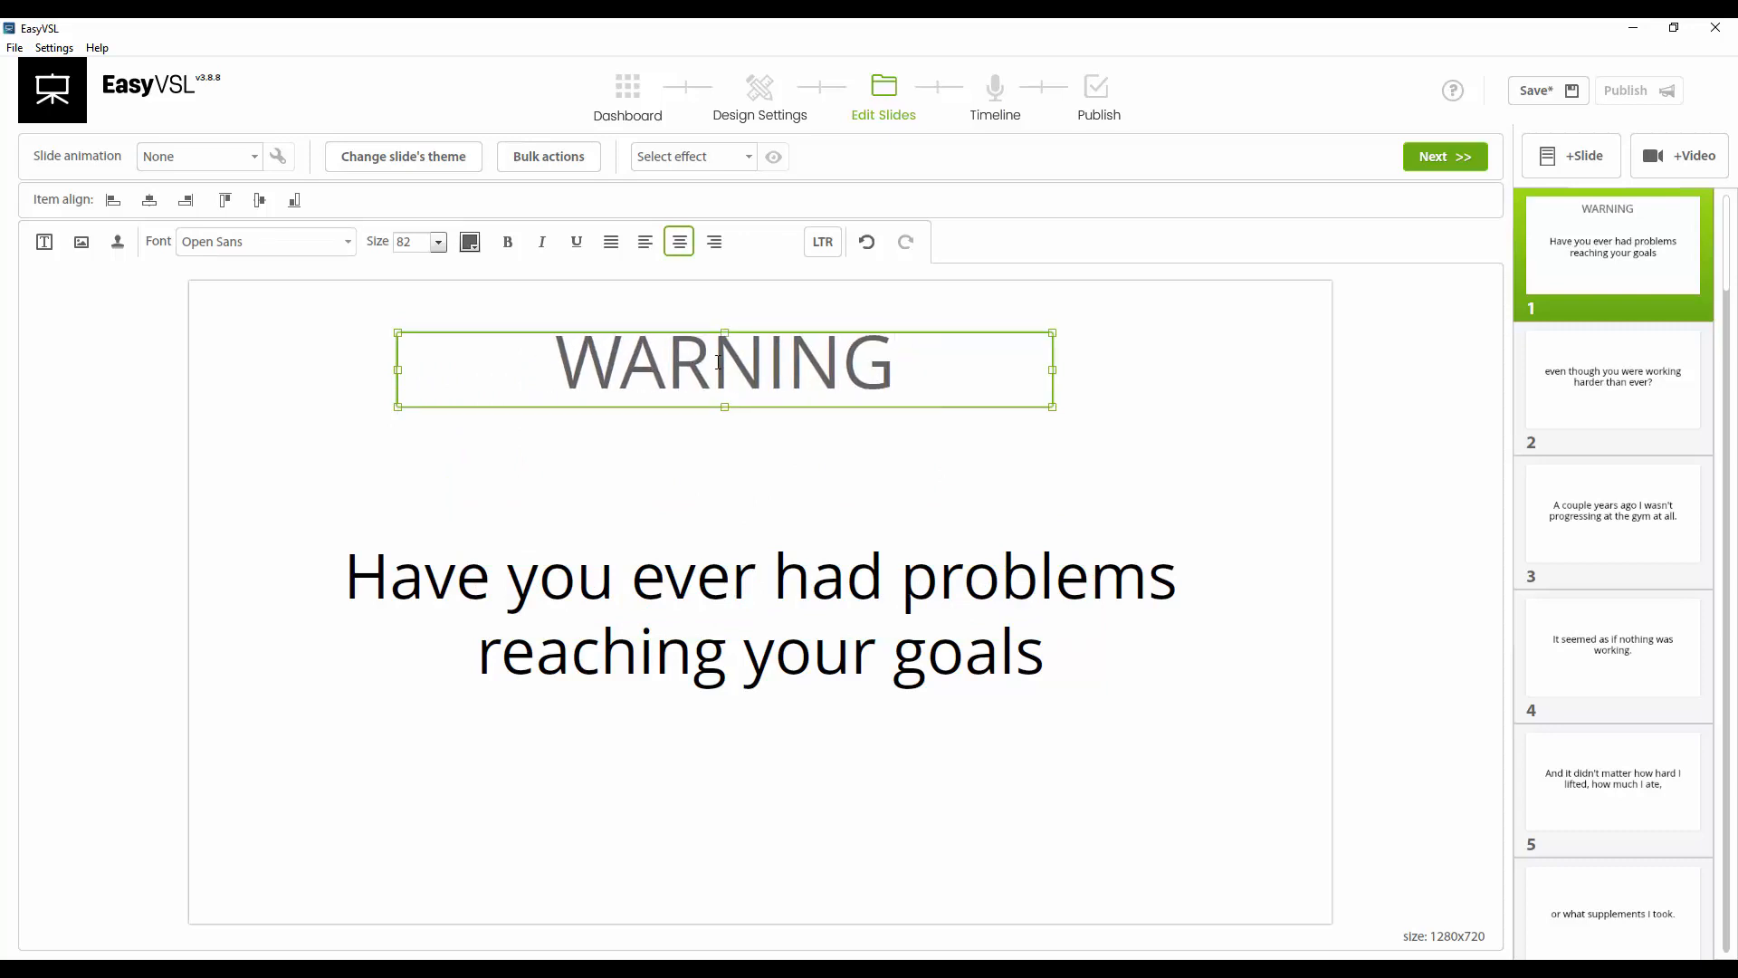
pyautogui.write(':')
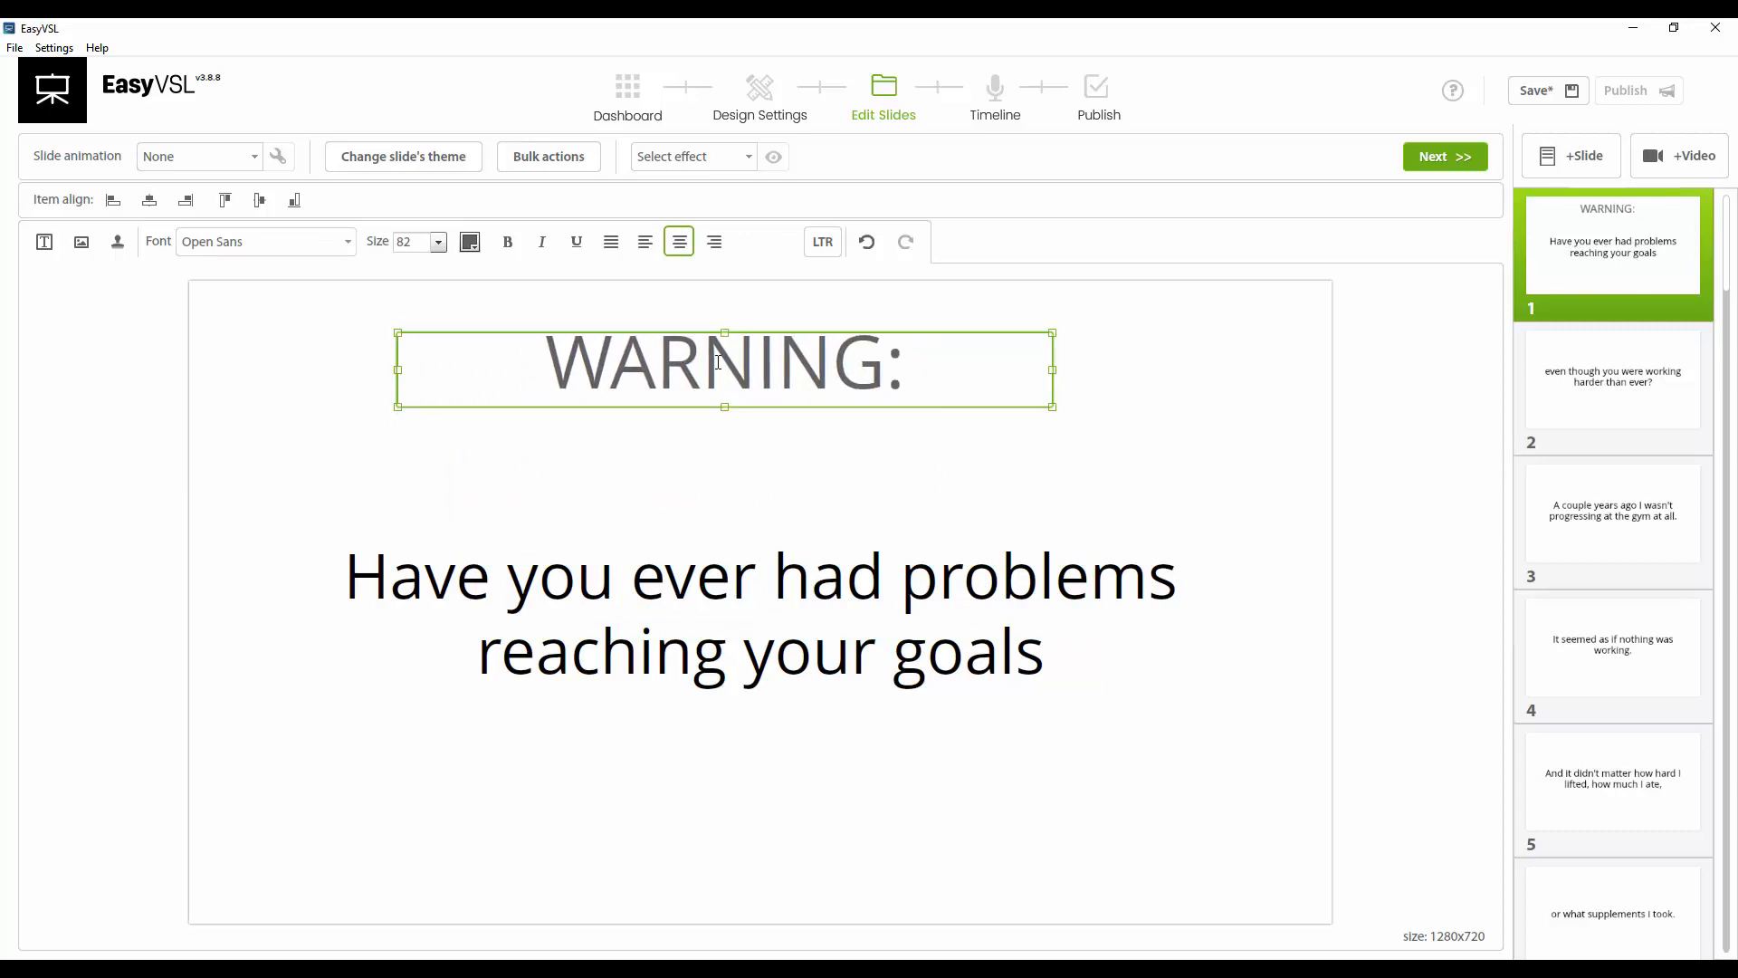
# Make the 'WARNING:' text red (FF0000) and bold
pyautogui.hotkey('ctrl', 'a')
pyautogui.click(470, 241)
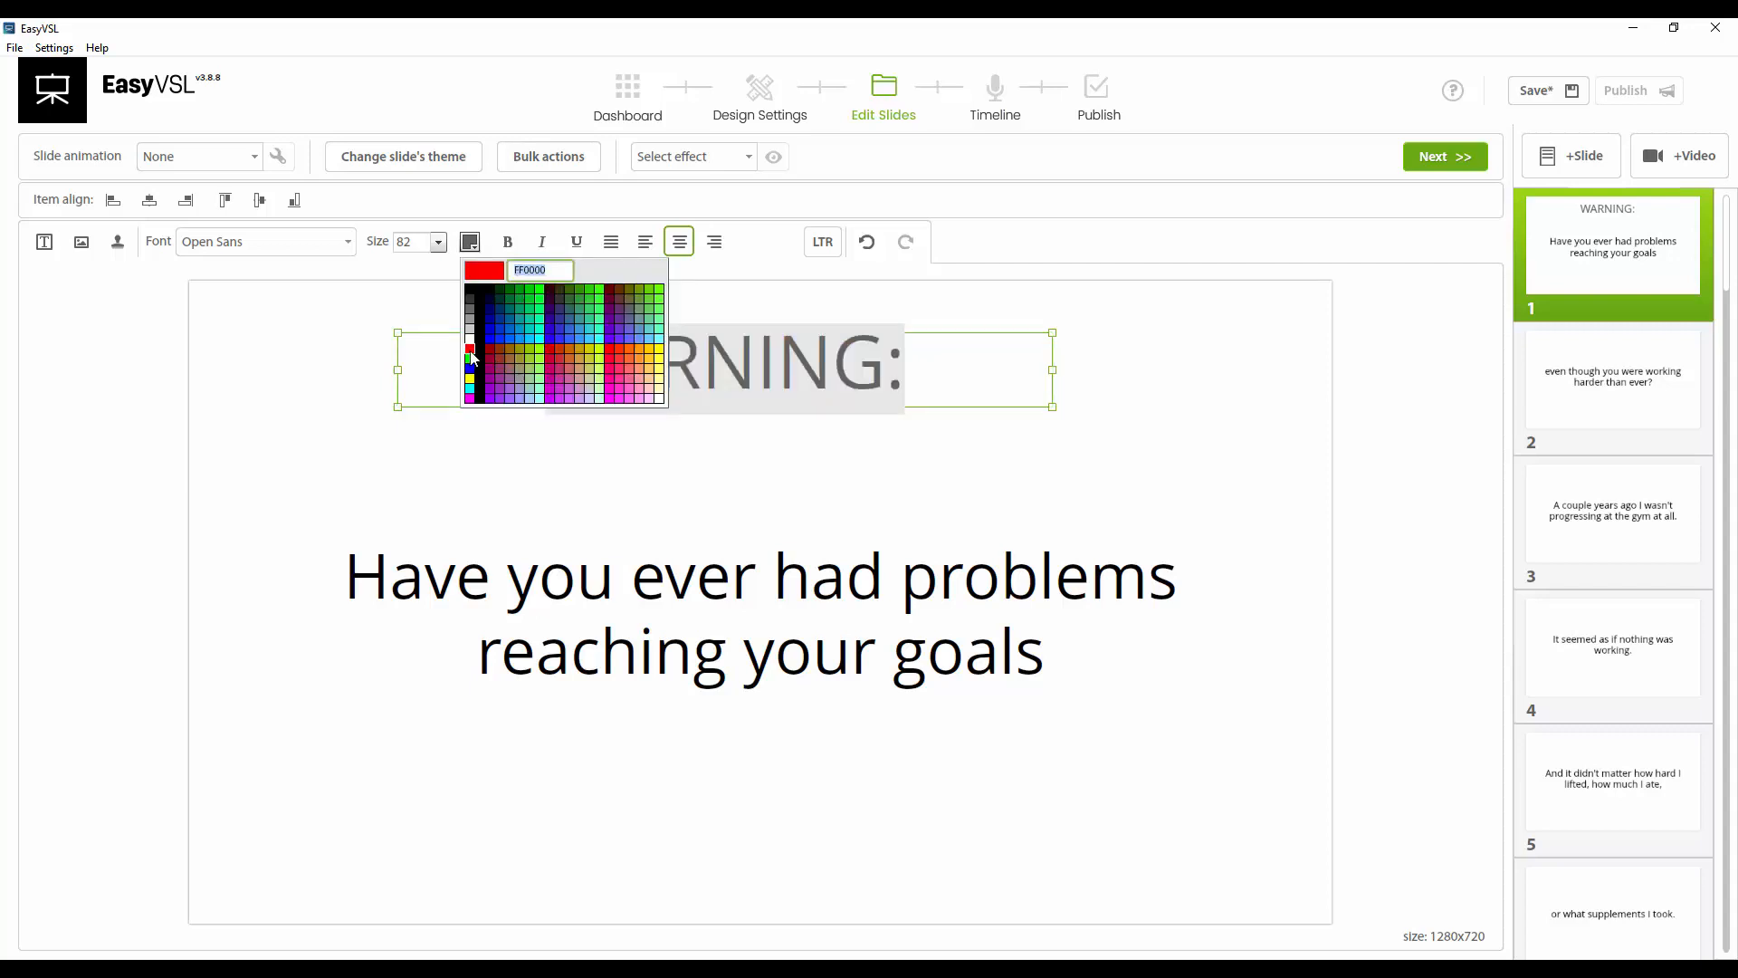
pyautogui.click(477, 355)
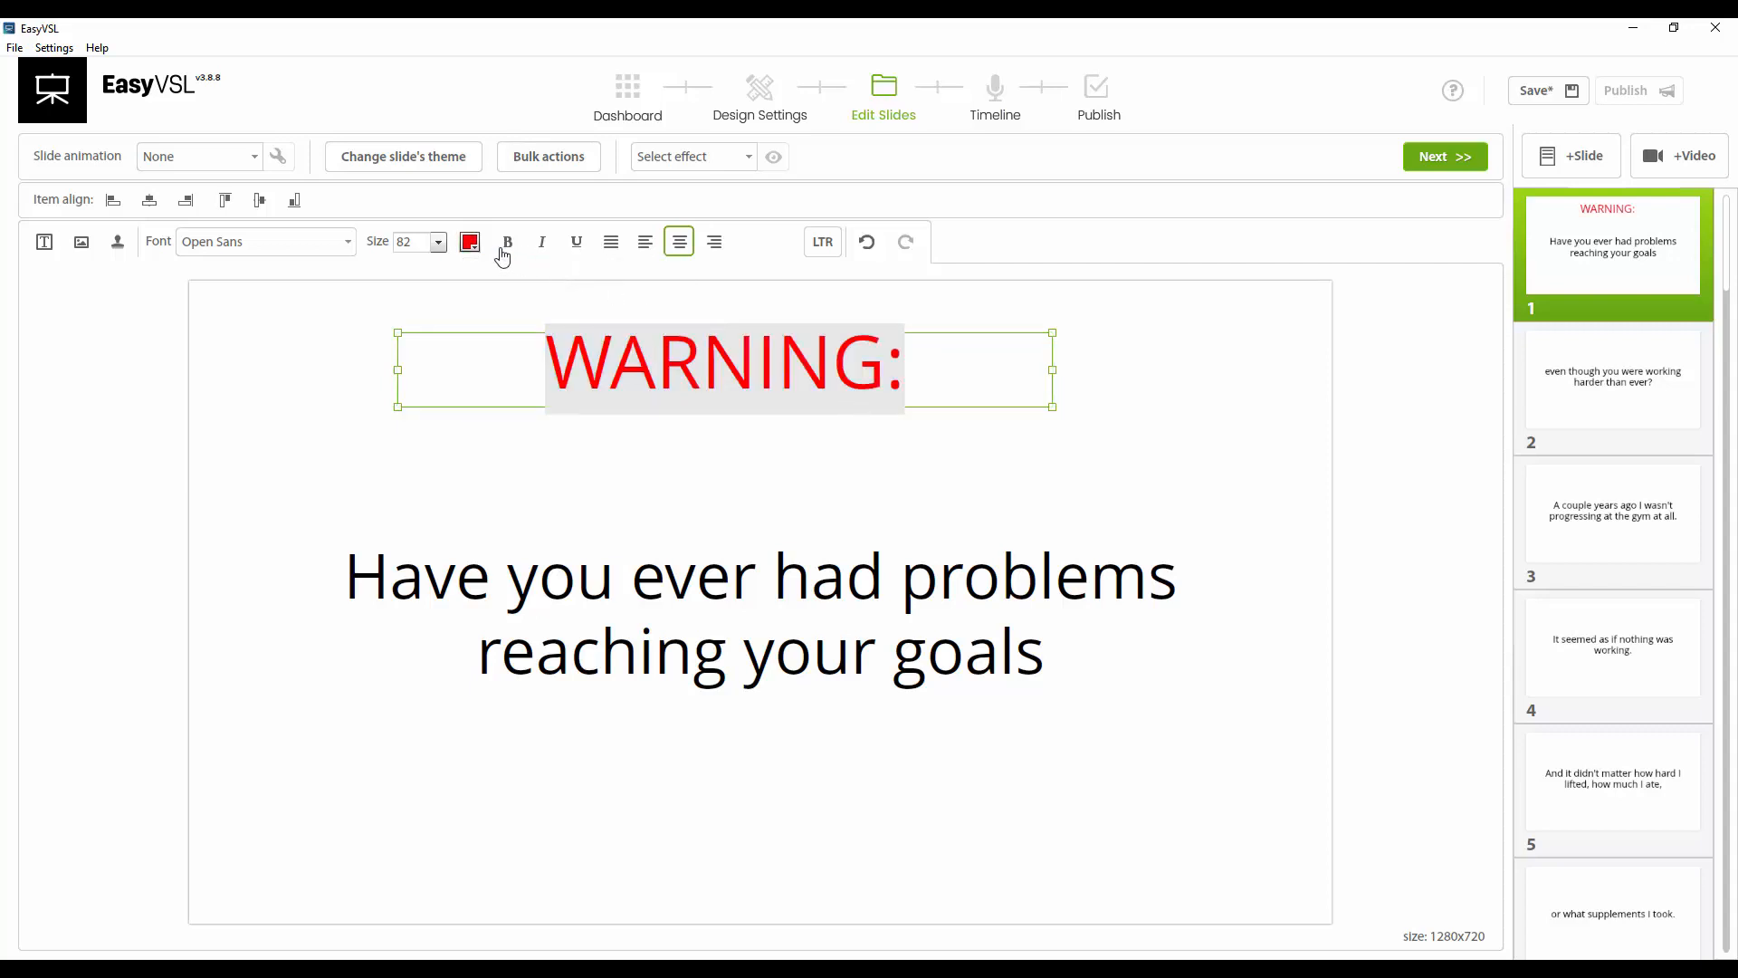
pyautogui.click(508, 242)
# Move the main text toward the bottom of the slide and the 'WARNING:' heading slightly higher
pyautogui.moveTo(776, 337)
pyautogui.mouseDown()
pyautogui.moveTo(776, 310)
pyautogui.moveTo(798, 331)
pyautogui.mouseUp()
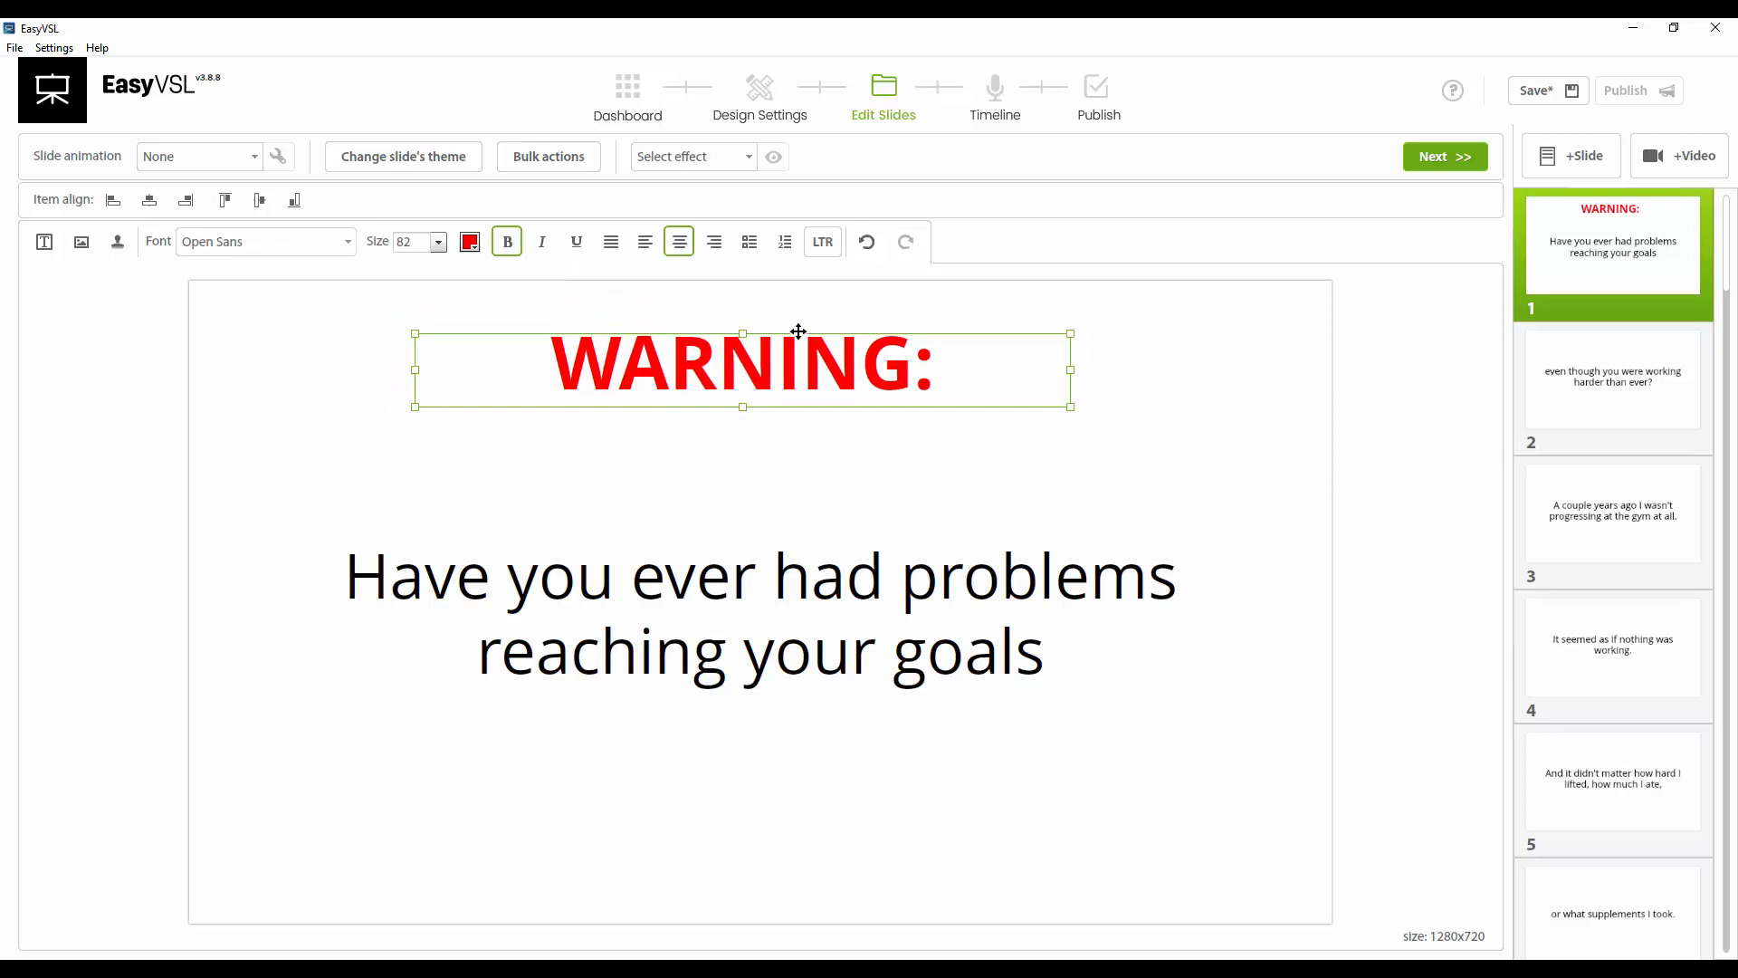
pyautogui.click(798, 603)
pyautogui.moveTo(793, 573); pyautogui.dragTo(796, 754)
pyautogui.click(755, 383)
pyautogui.moveTo(755, 358); pyautogui.dragTo(756, 342)
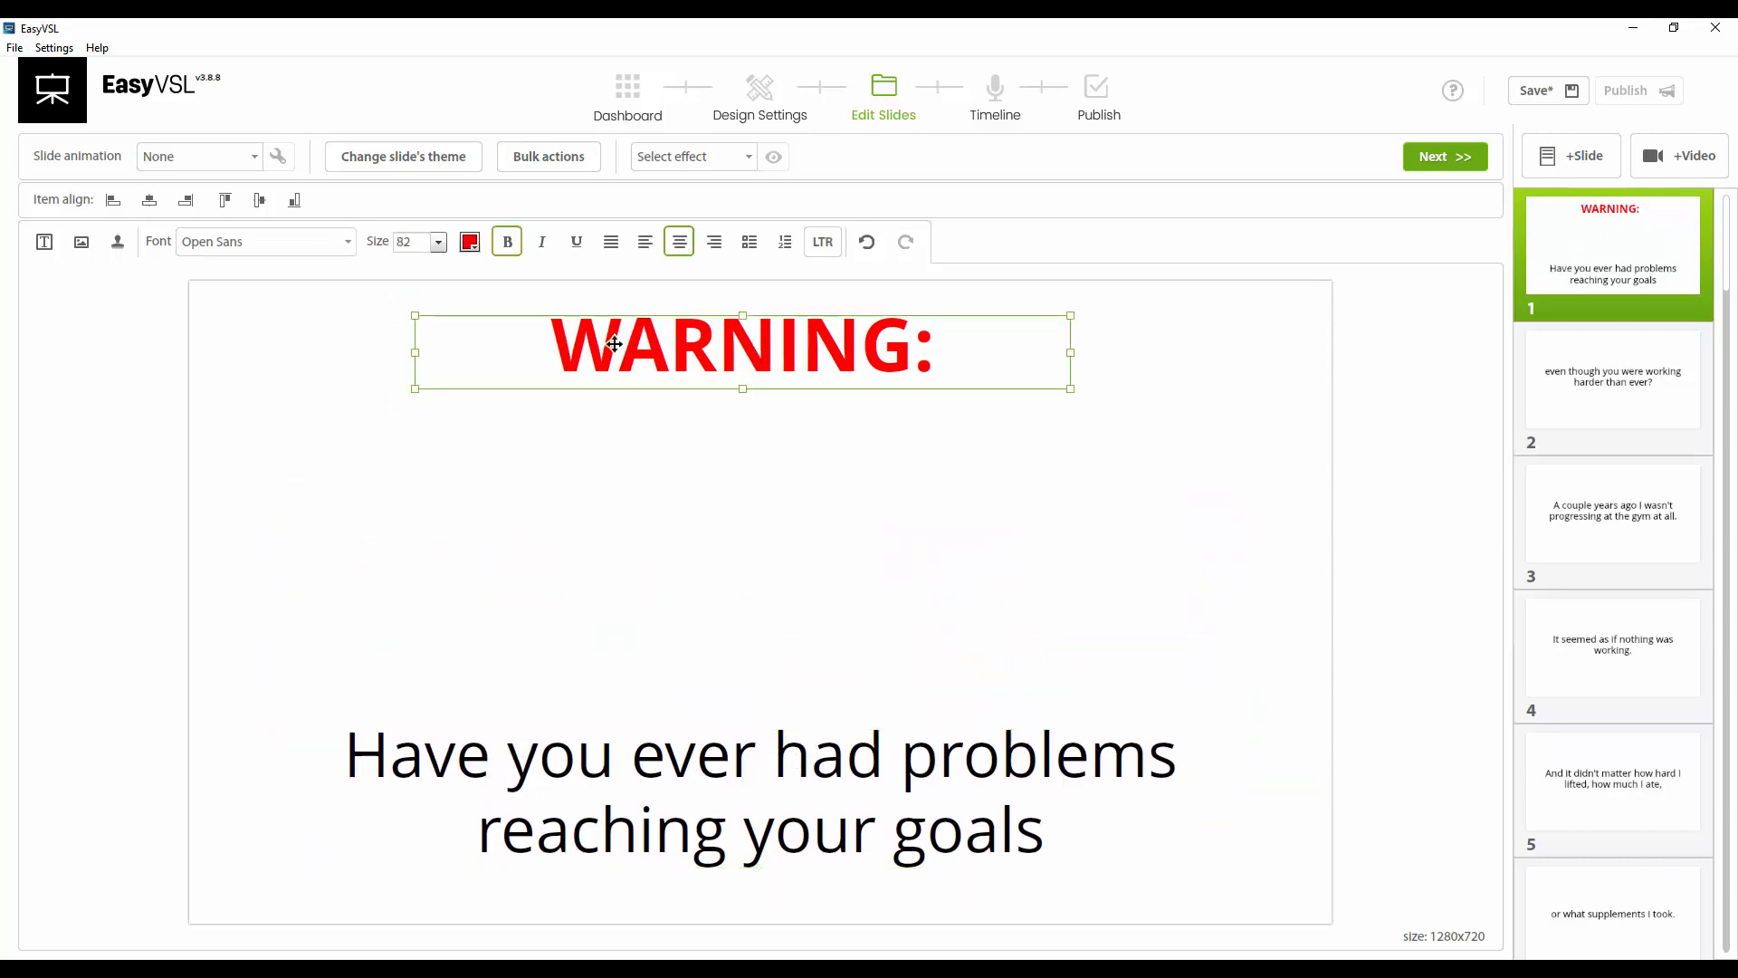
# Open the image library and search it for alert and then emergency images
pyautogui.click(80, 242)
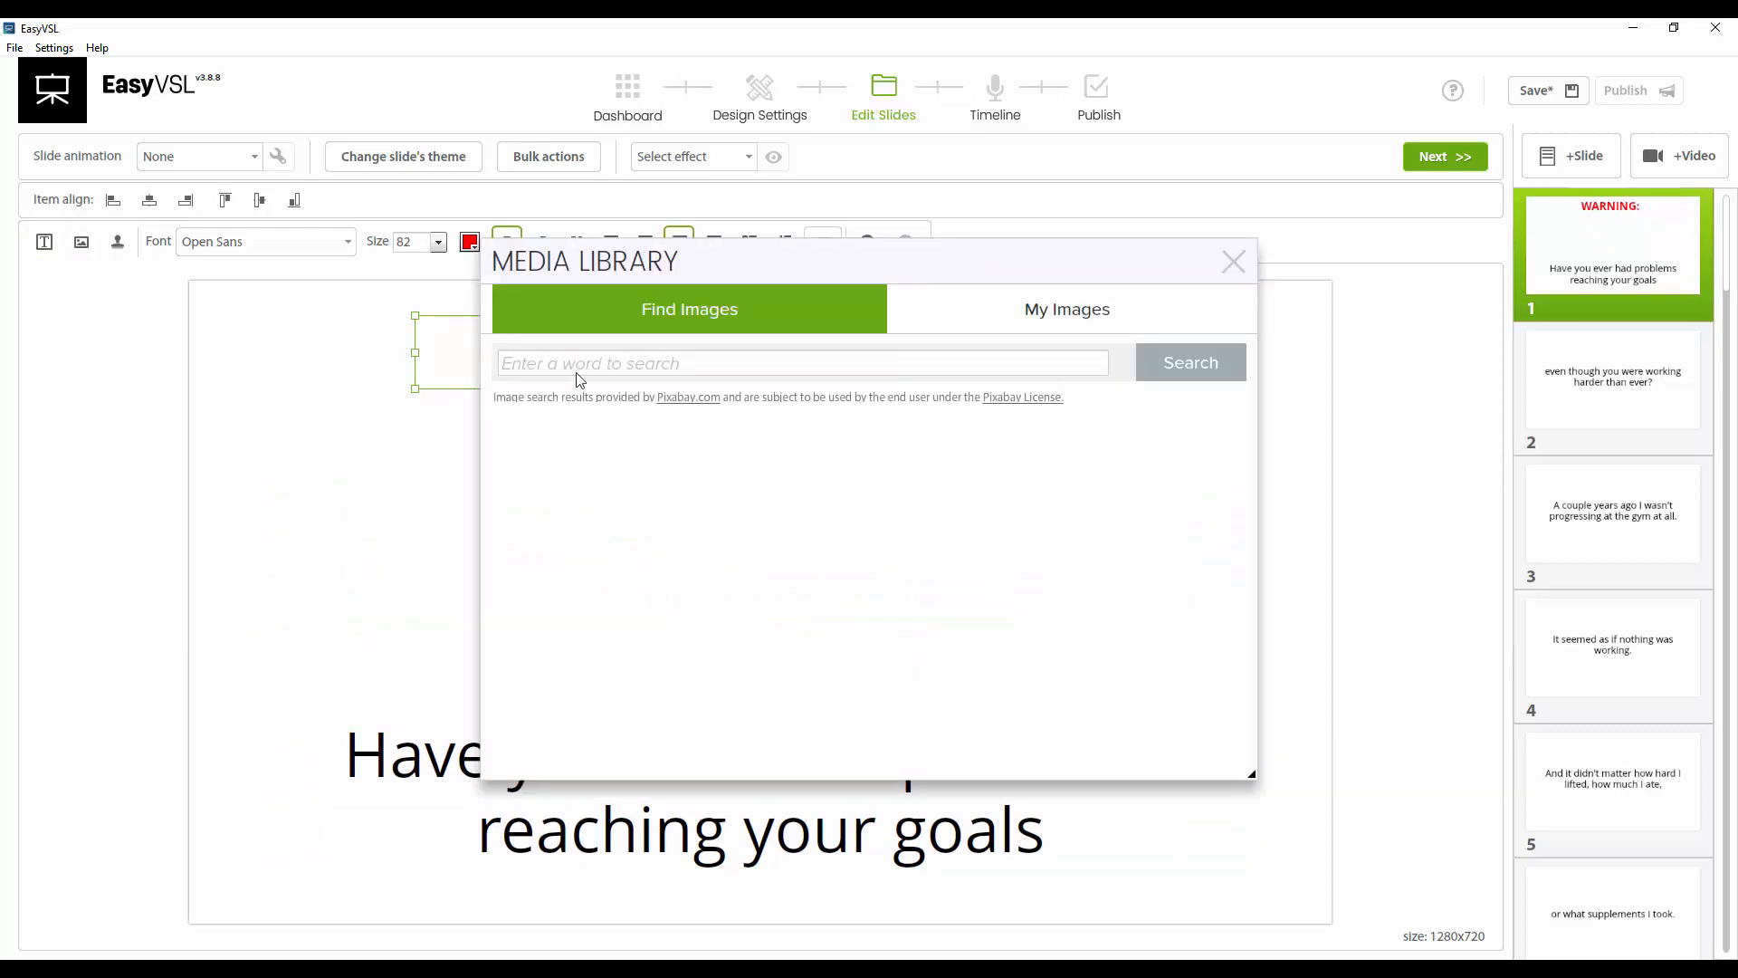
pyautogui.click(840, 367)
pyautogui.write('a')
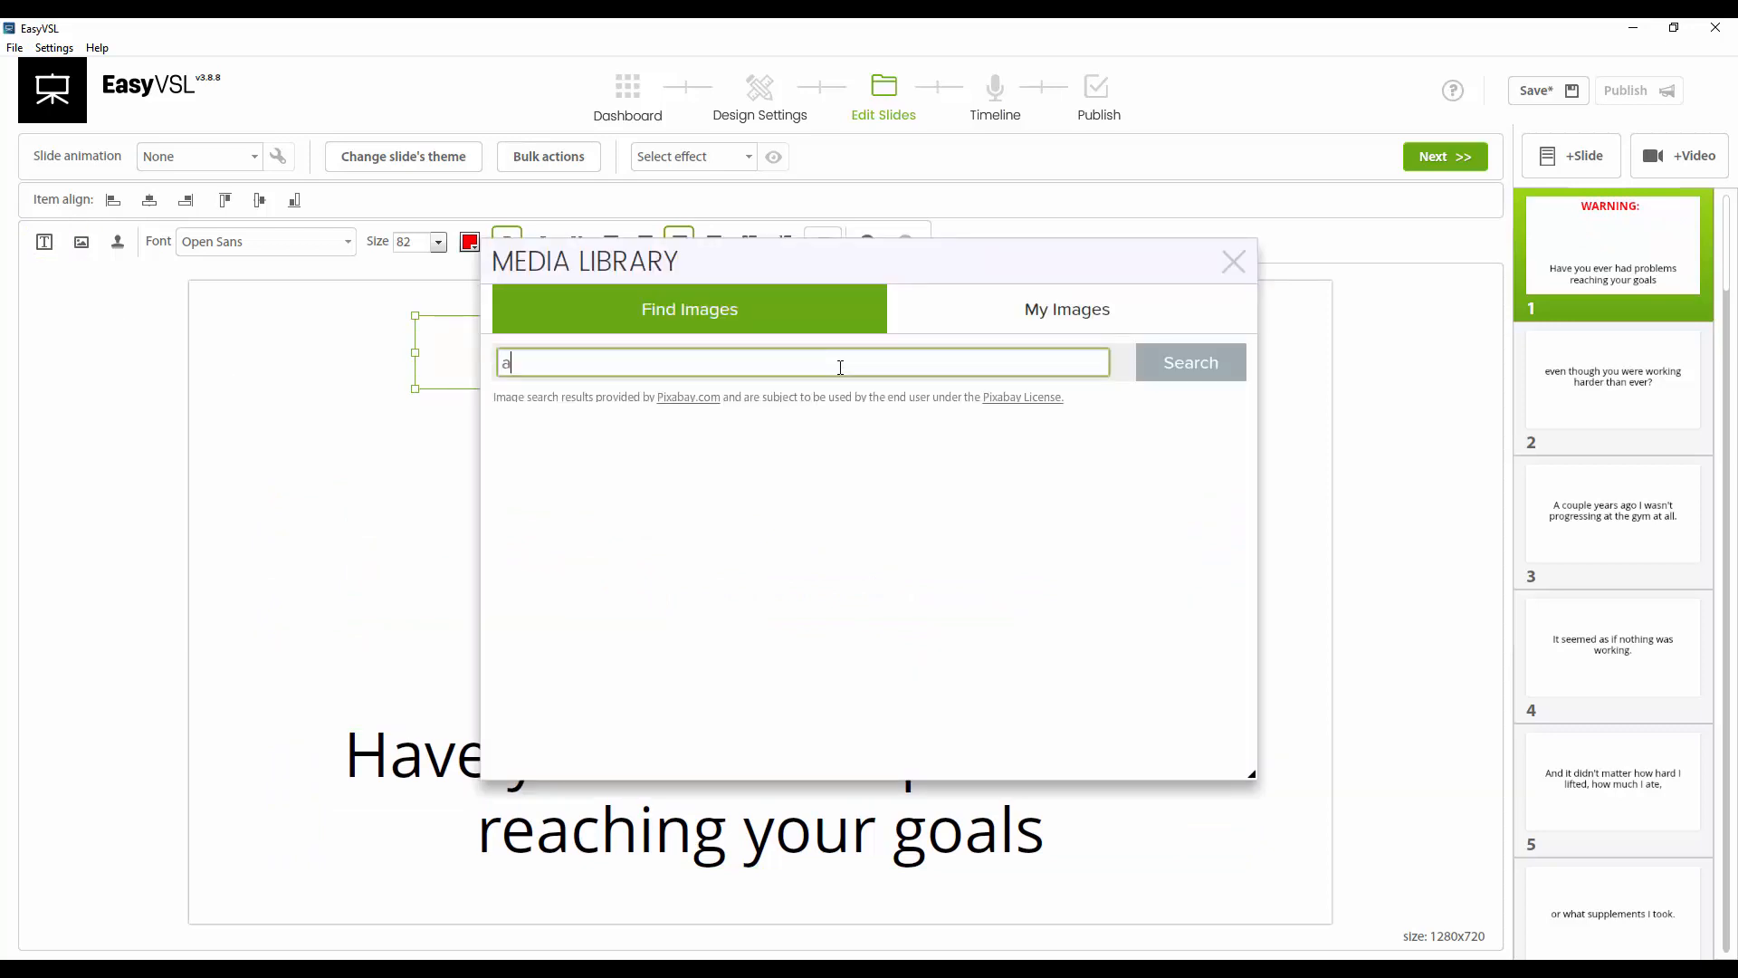
pyautogui.write('lert')
pyautogui.press('BackSpace')
pyautogui.press('BackSpace')
pyautogui.press('BackSpace')
pyautogui.press('BackSpace')
pyautogui.write('lert')
pyautogui.press('Return')
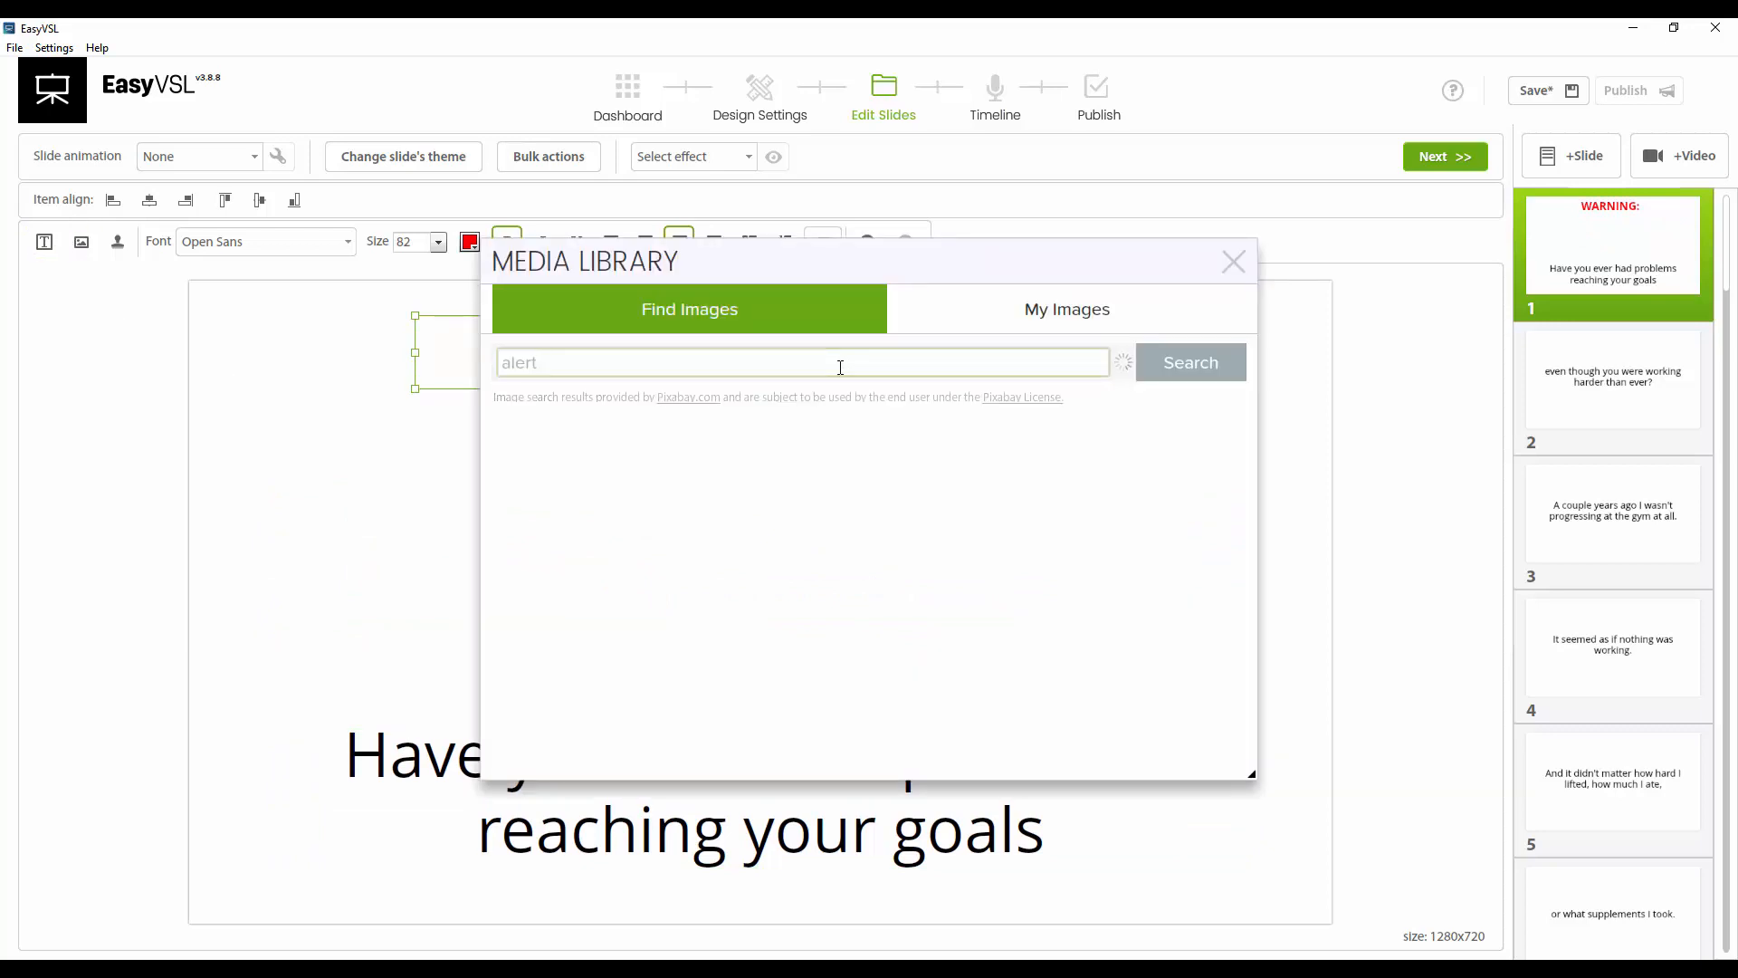
pyautogui.doubleClick(703, 360)
pyautogui.write('emergenc')
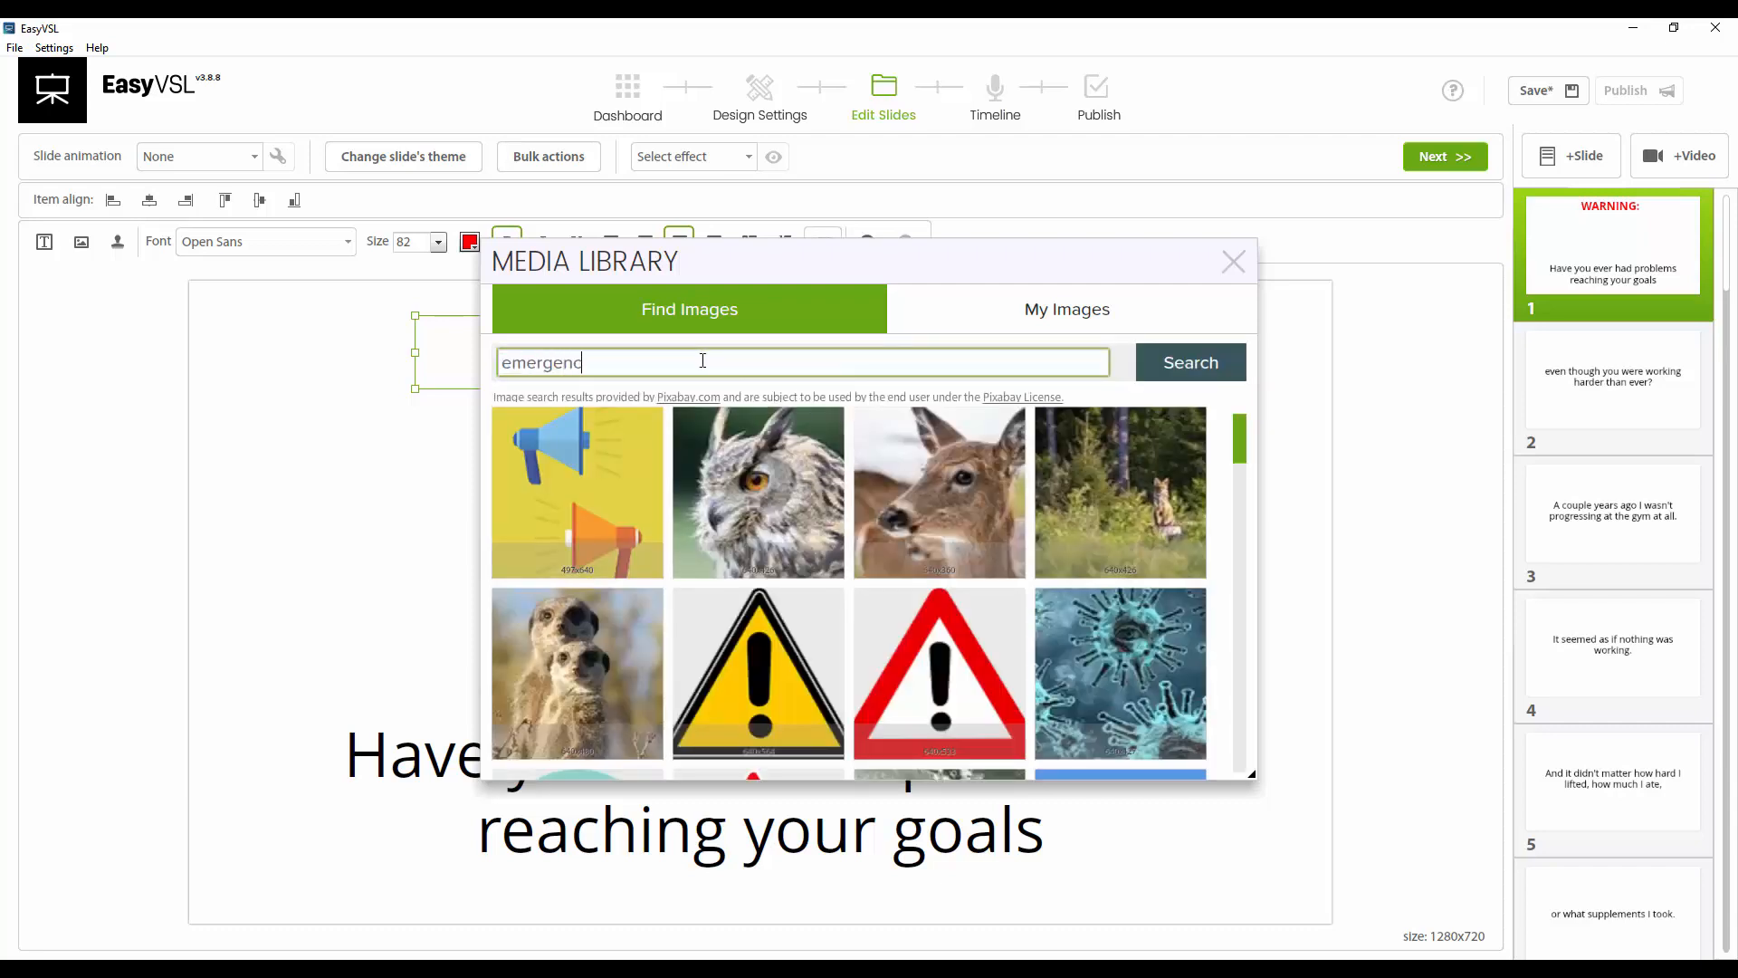
pyautogui.write('y')
pyautogui.press('Return')
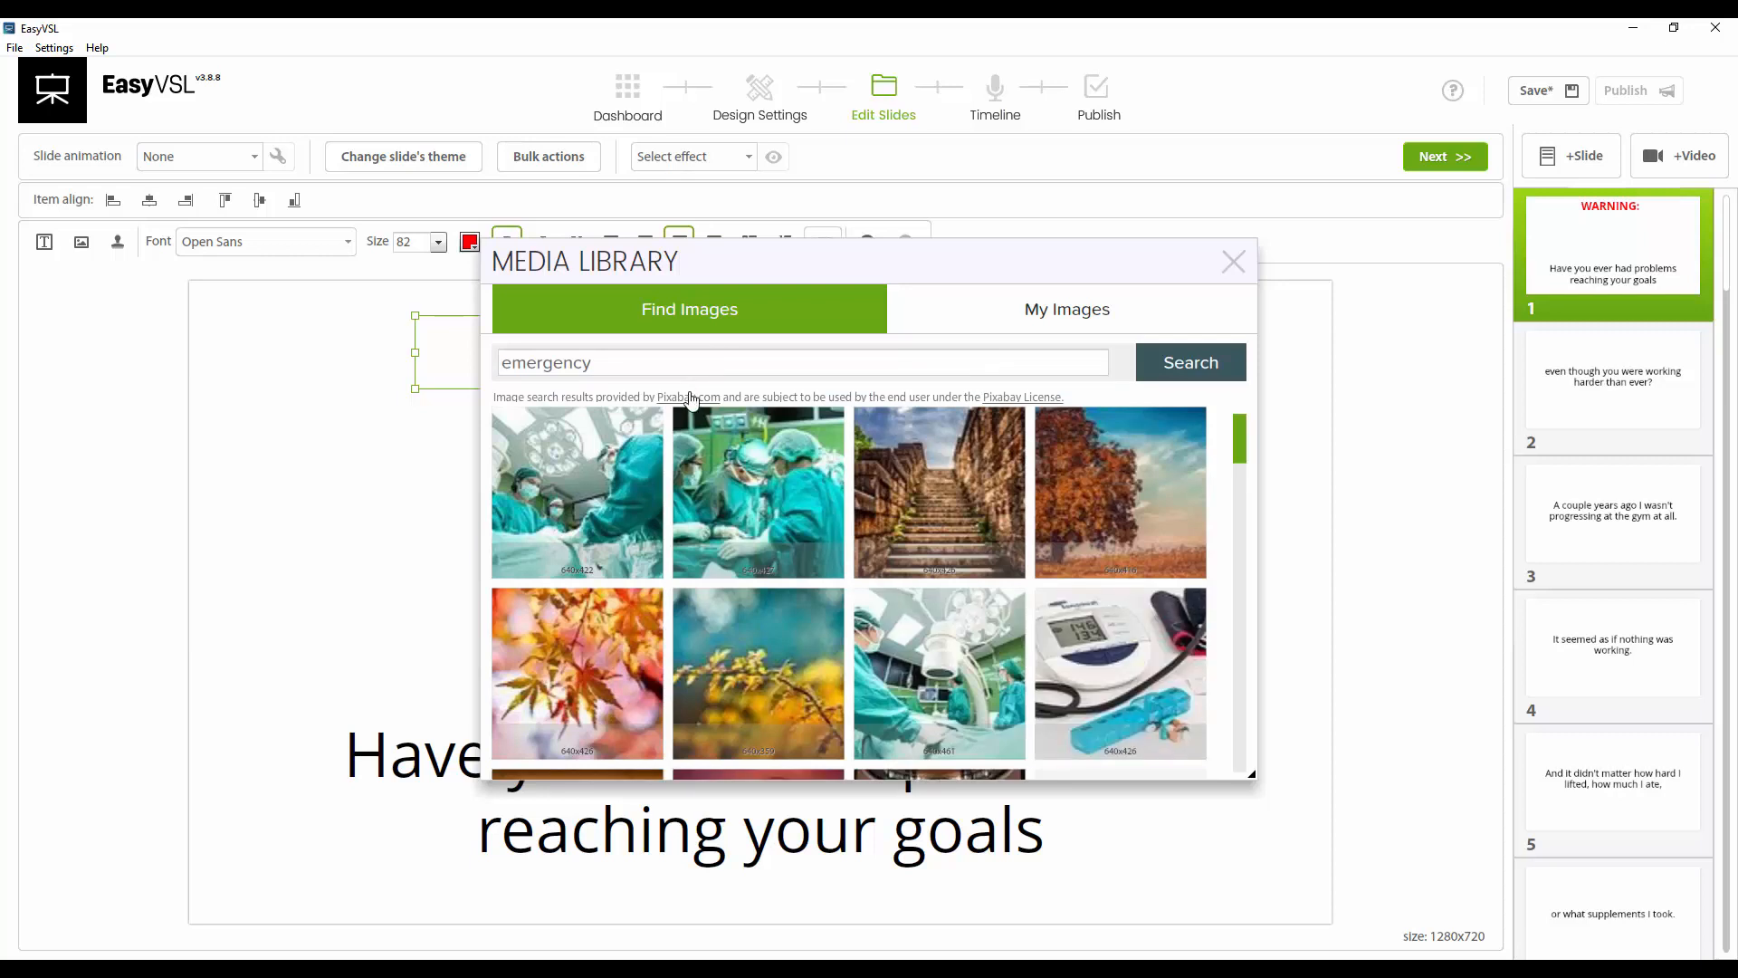
pyautogui.moveTo(1238, 448); pyautogui.dragTo(1262, 730)
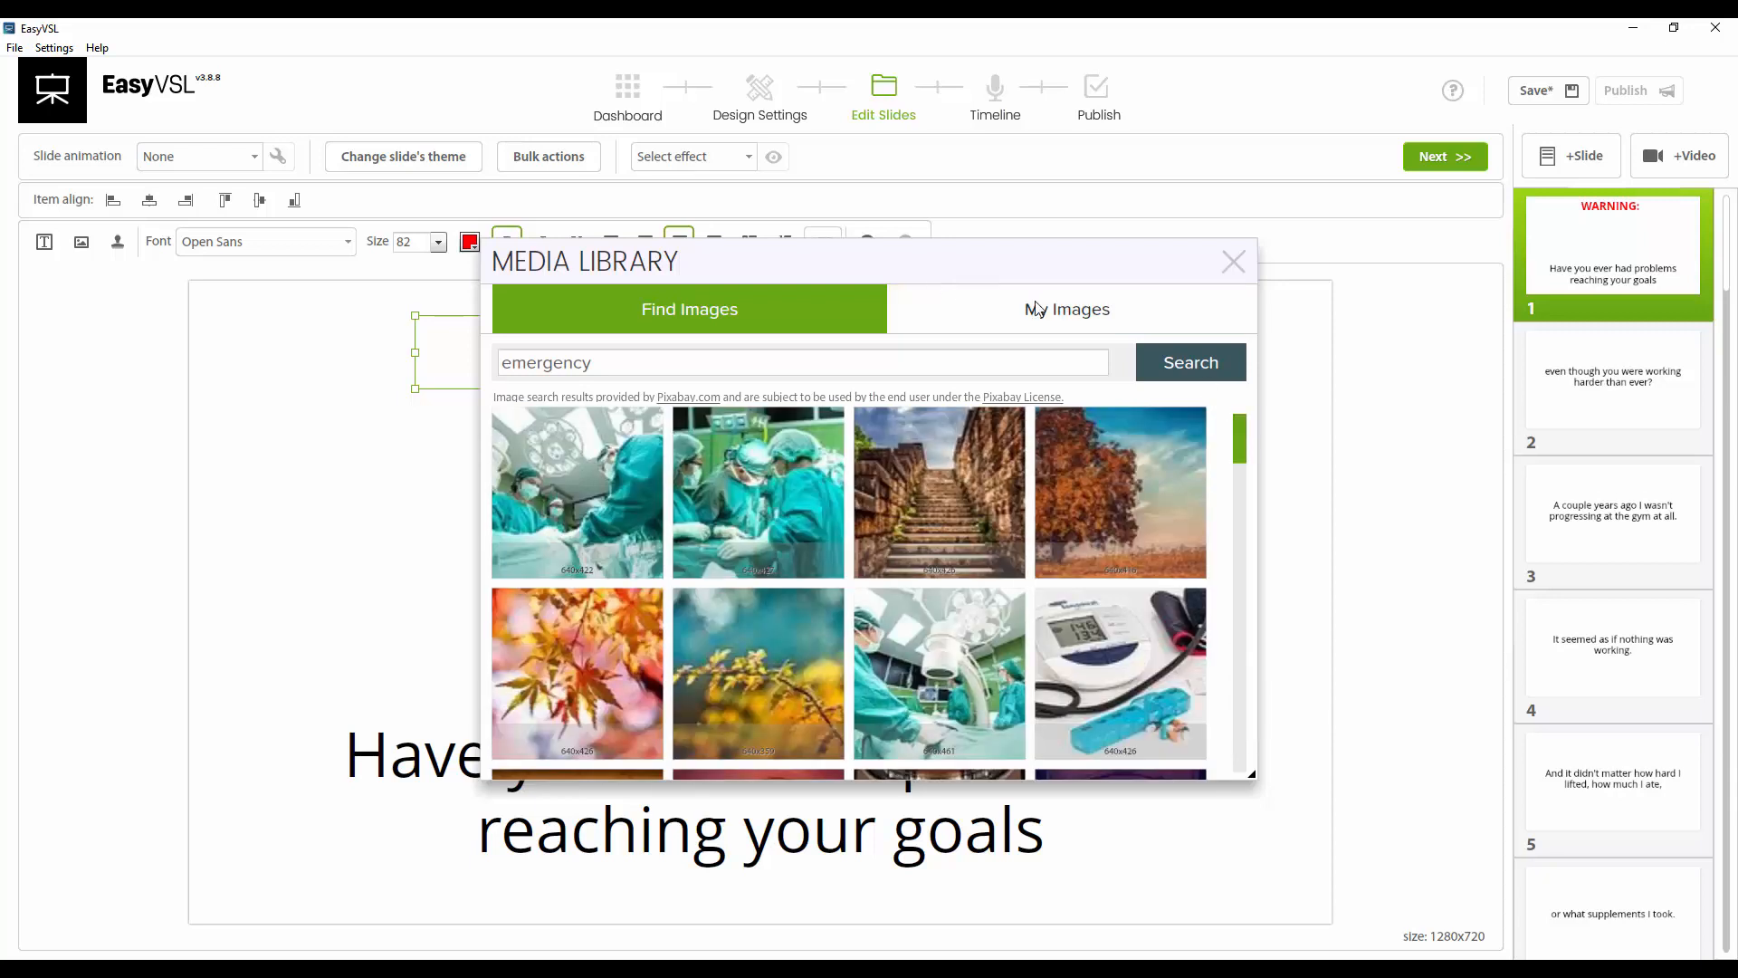
# Search the image library for red light images and scroll through the results
pyautogui.doubleClick(600, 360)
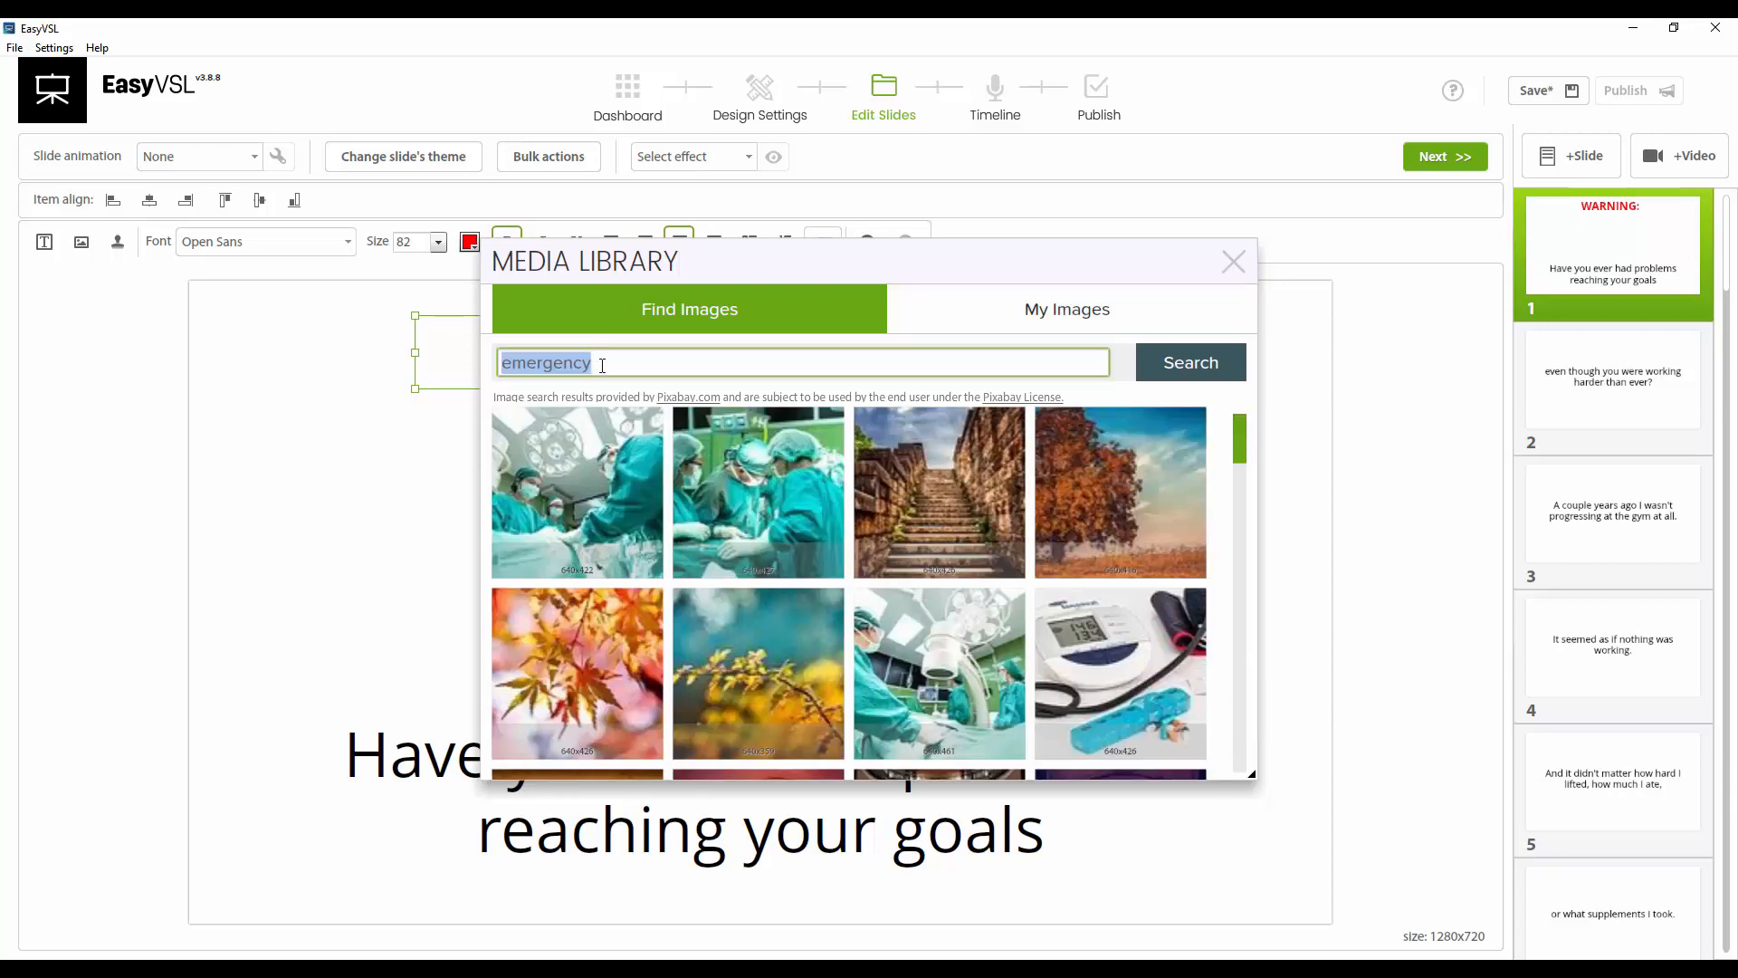
pyautogui.write('red')
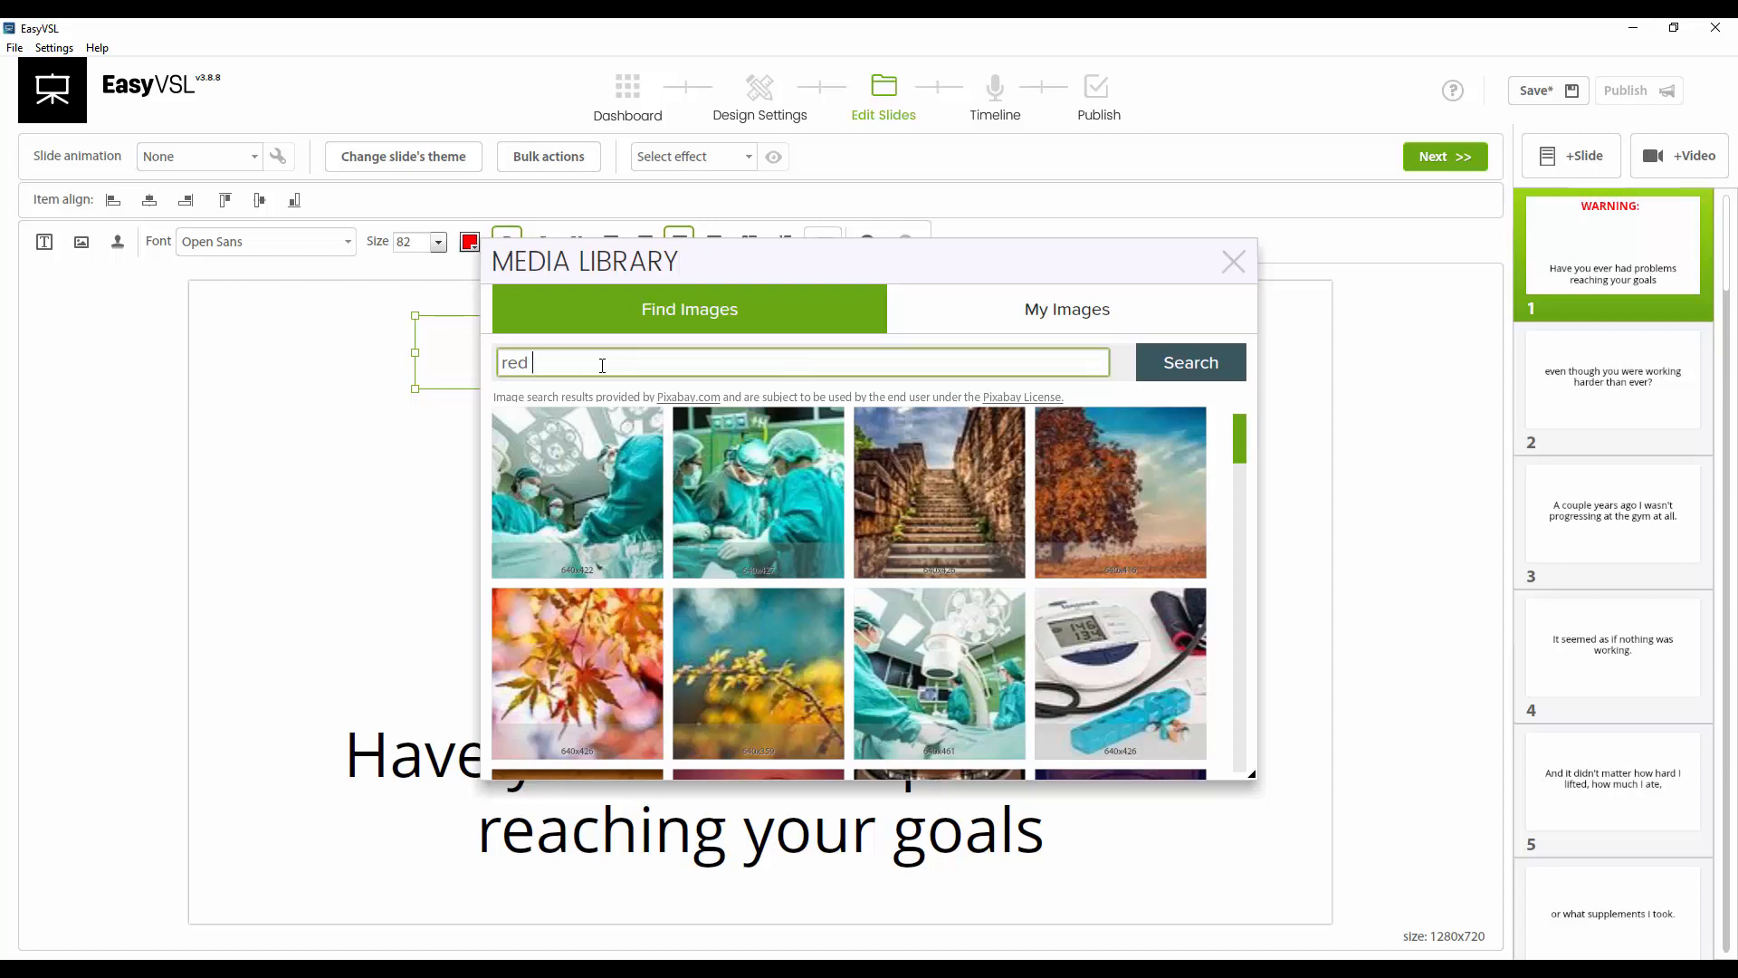
pyautogui.write(' light\\')
pyautogui.press('Return')
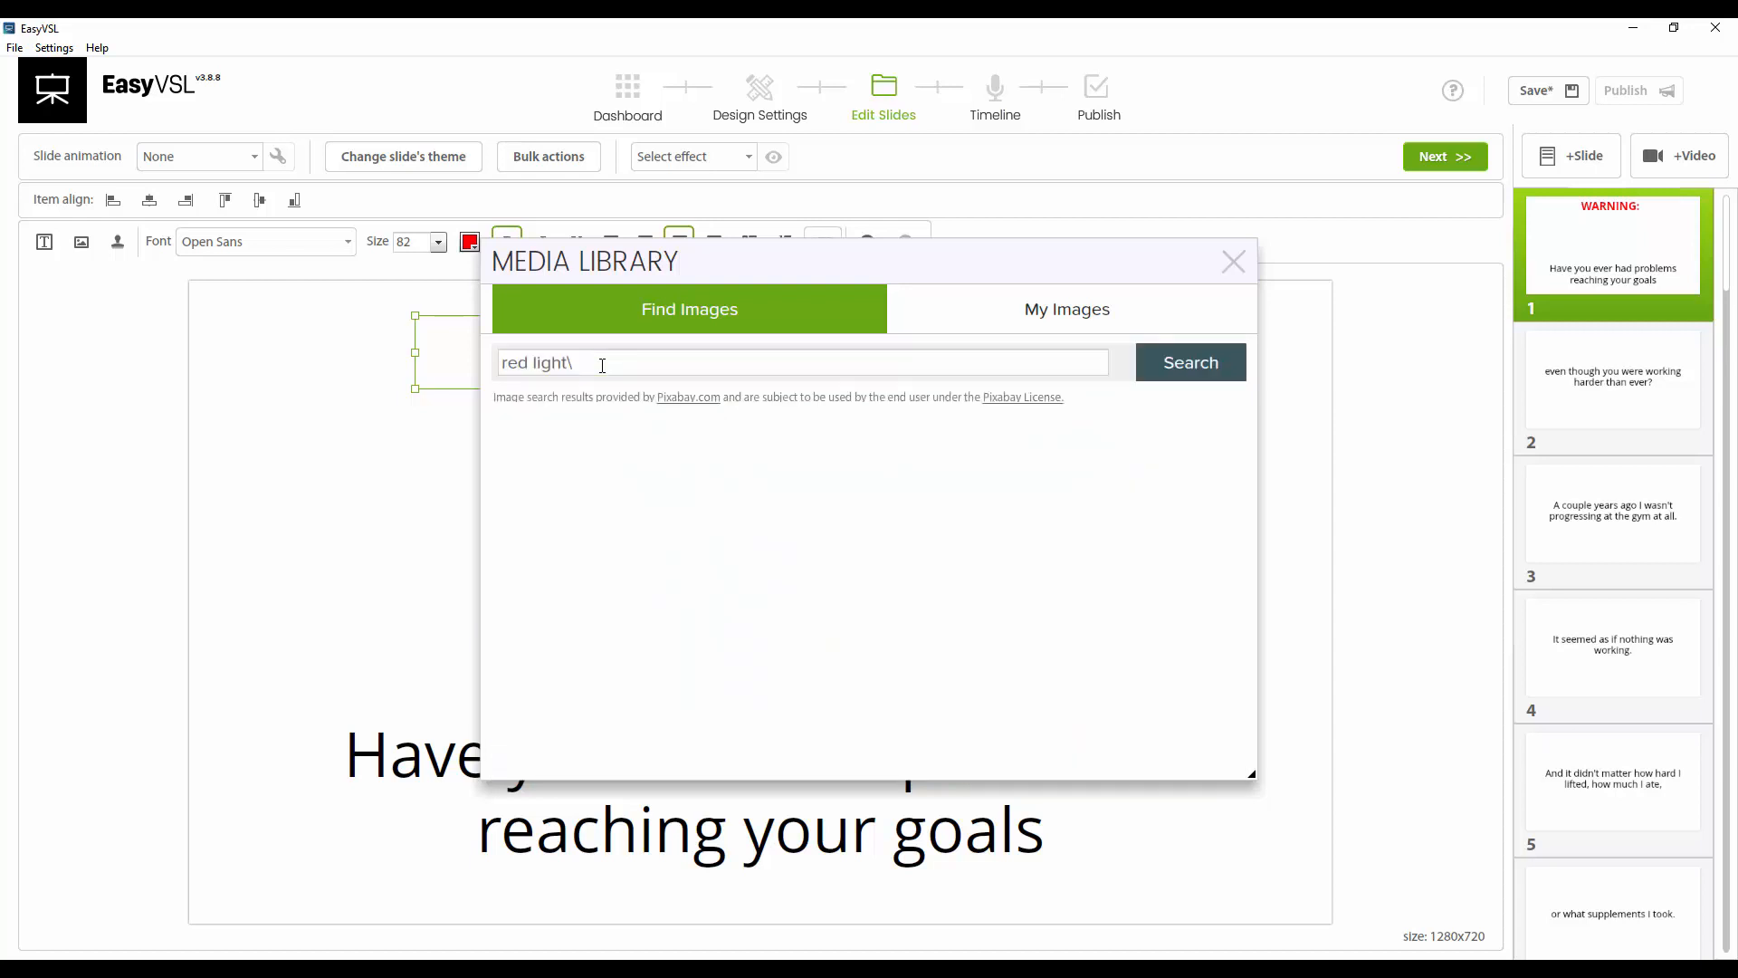
pyautogui.tripleClick(602, 365)
pyautogui.press('BackSpace')
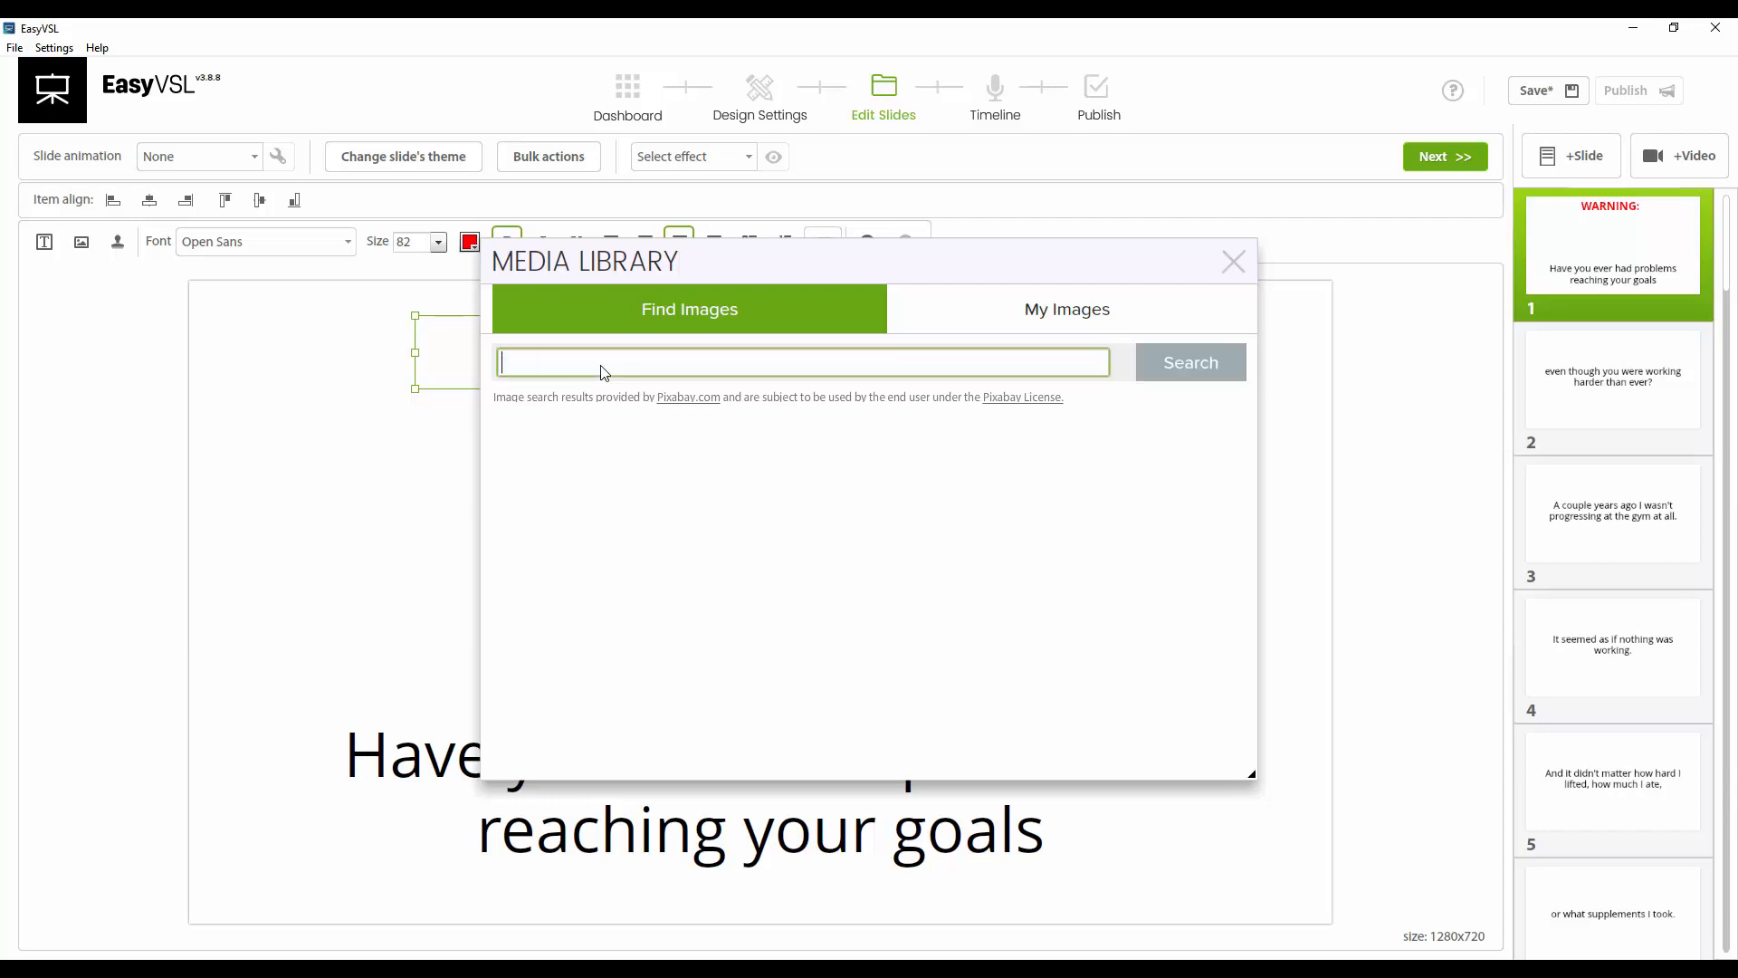
pyautogui.write('red')
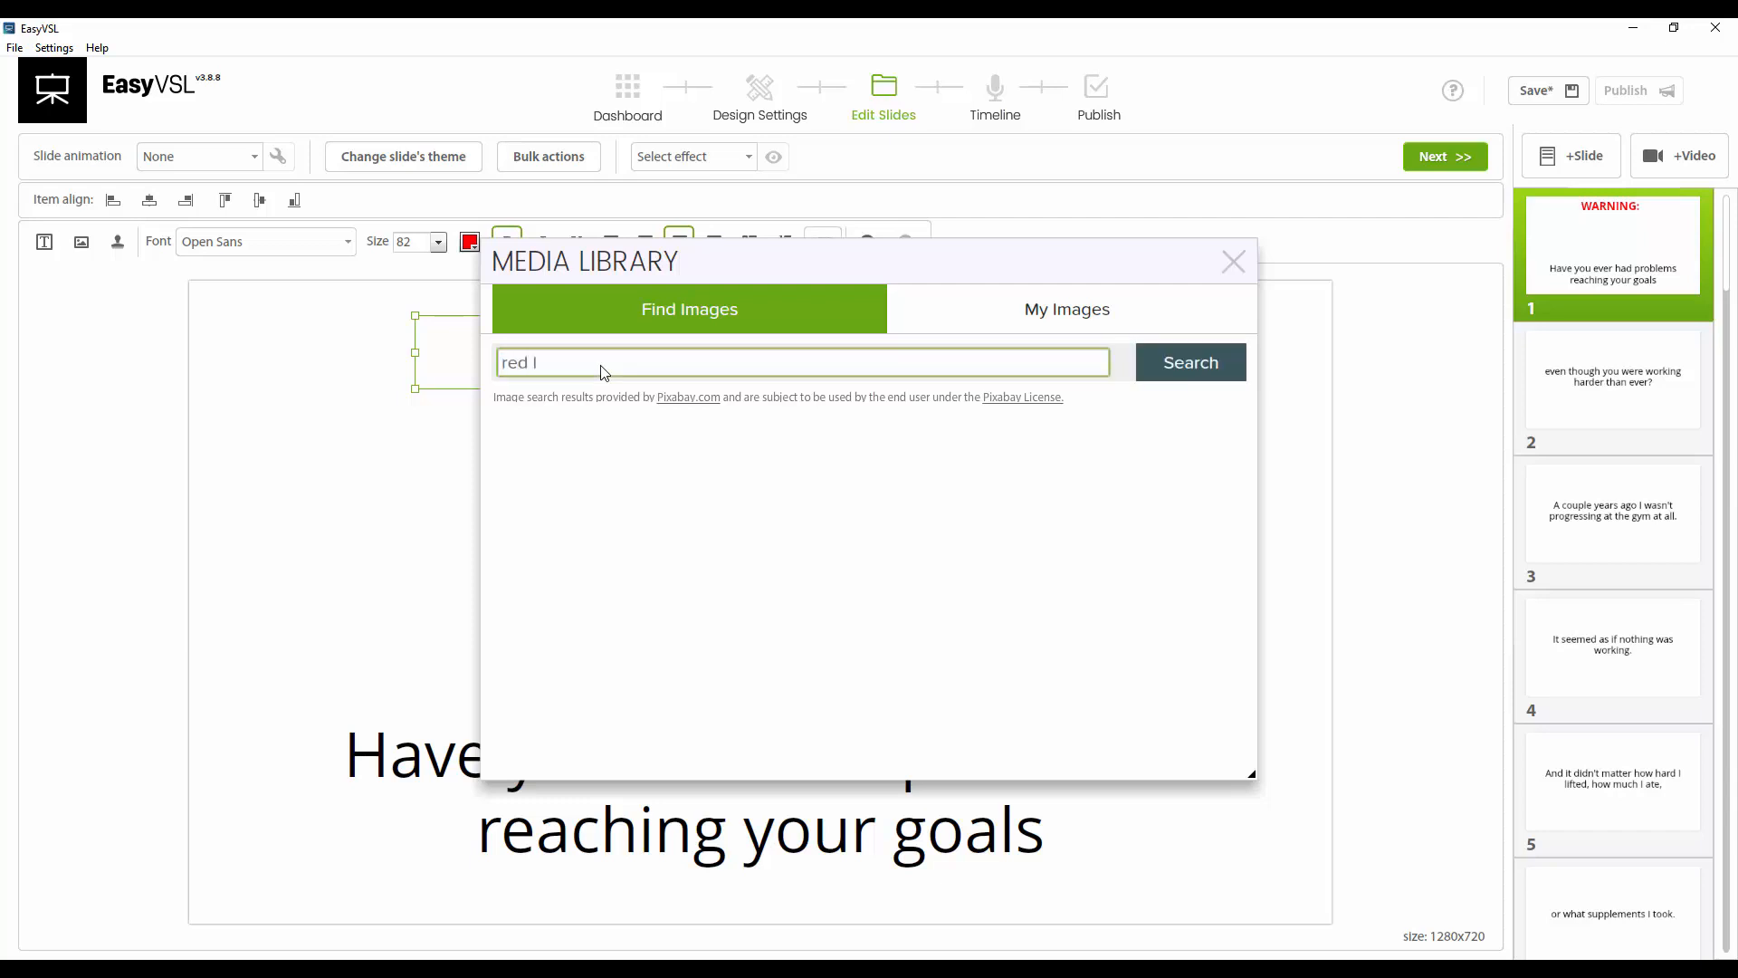
pyautogui.write(' light')
pyautogui.press('Return')
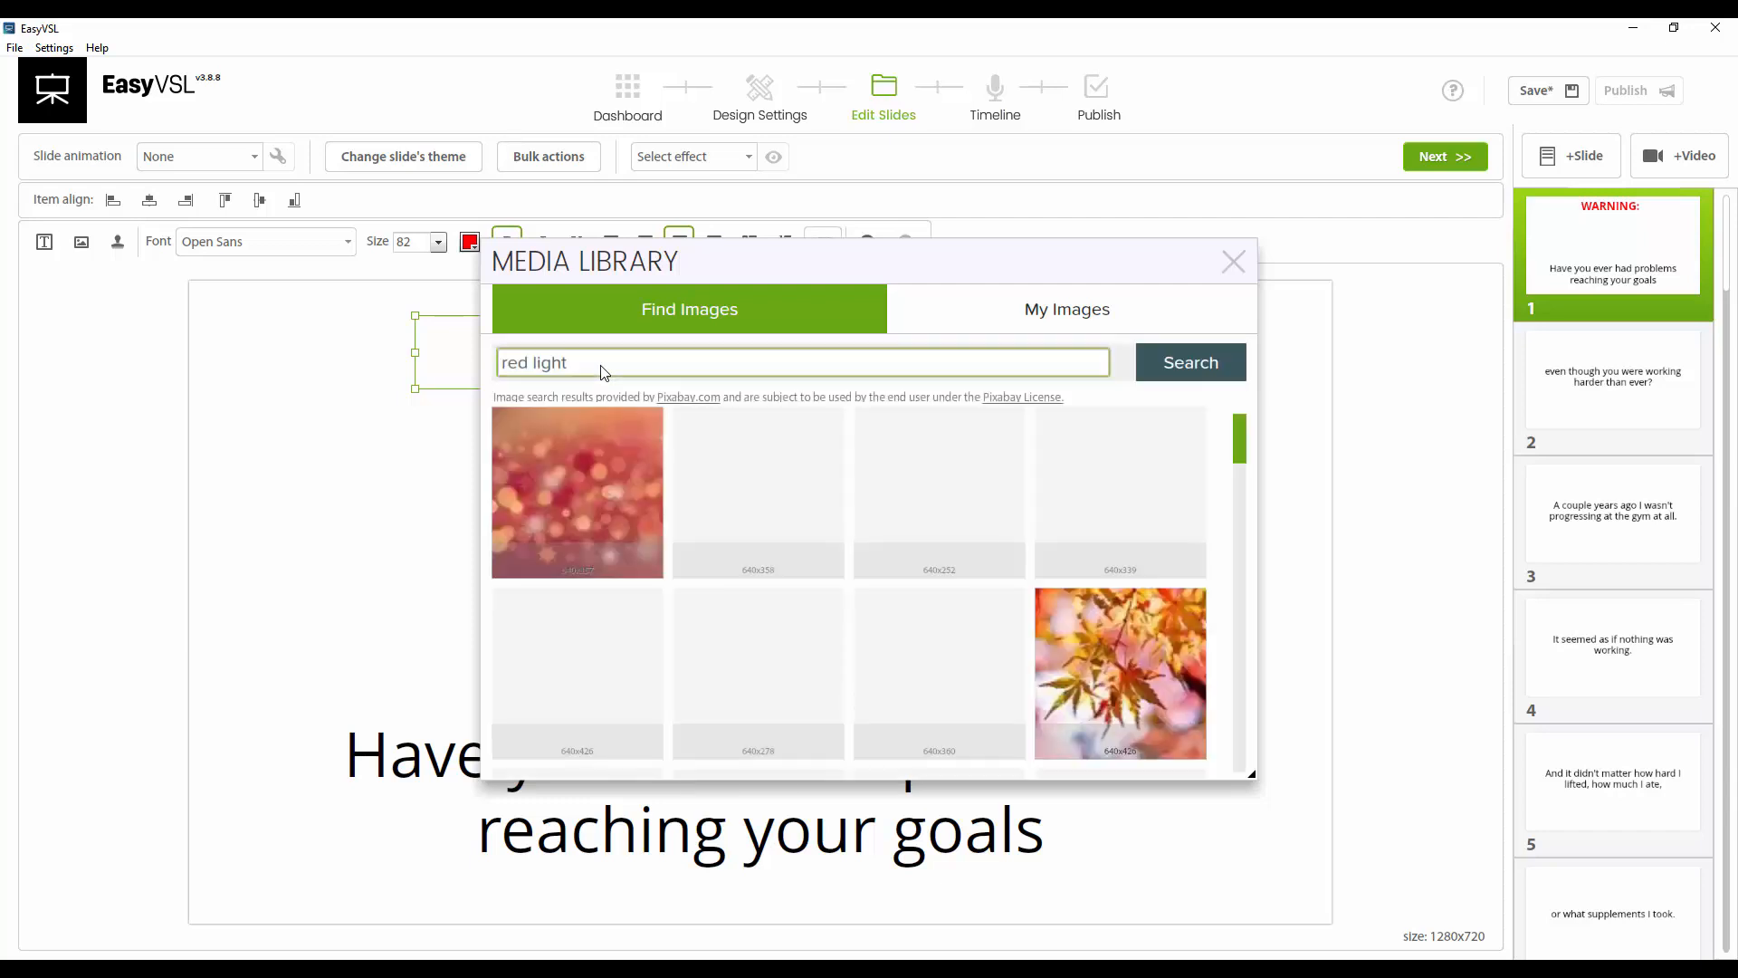
pyautogui.moveTo(1093, 445)
pyautogui.scroll(-5, 1094, 450)
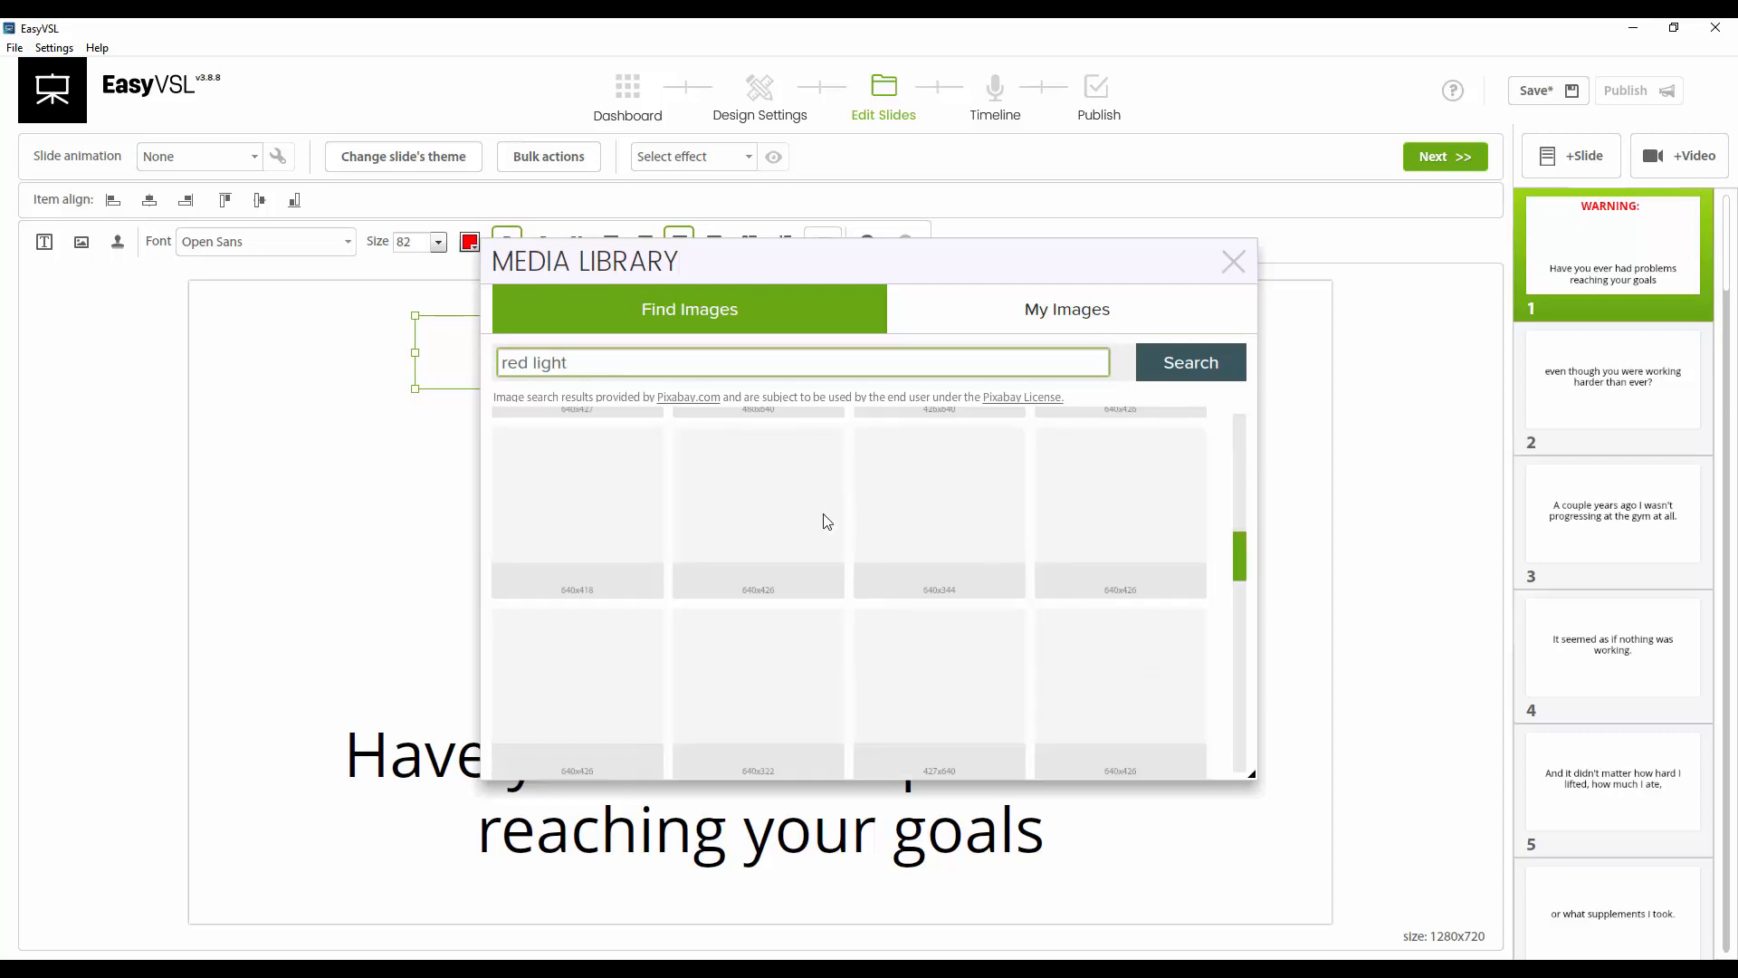
pyautogui.click(1242, 547)
pyautogui.moveTo(1242, 541); pyautogui.dragTo(1243, 504)
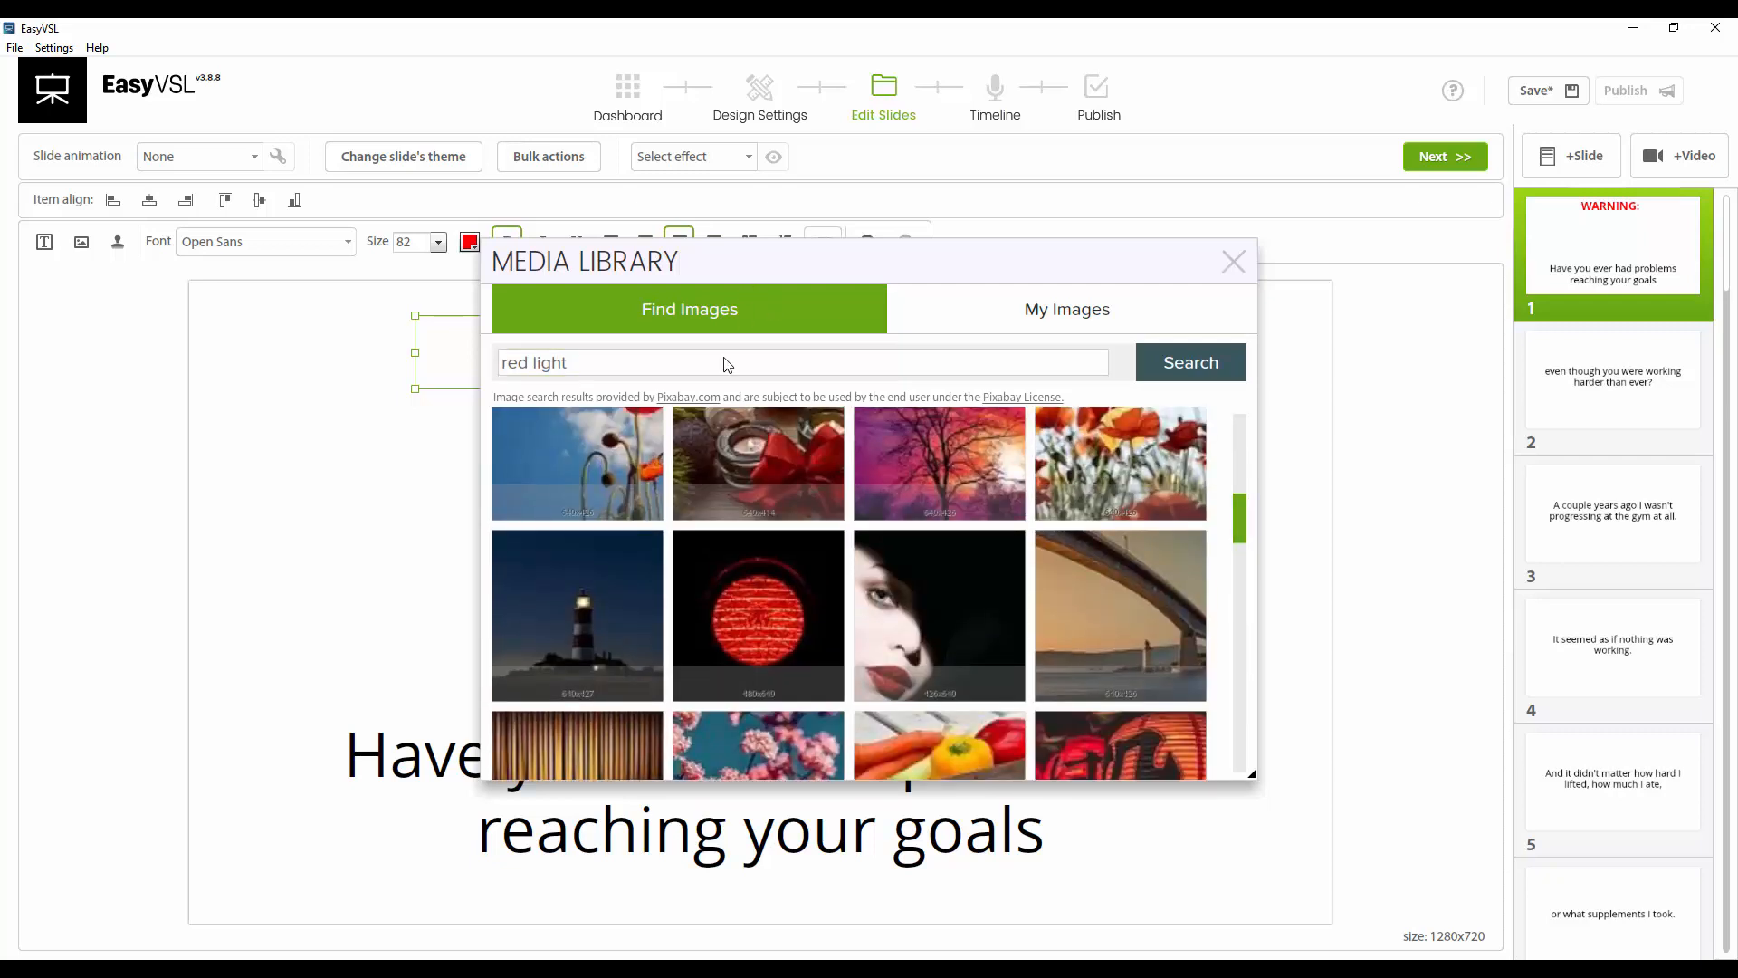
# Search the image library for stop and insert the red stop sign image with Letterbox fit
pyautogui.tripleClick(708, 366)
pyautogui.write('stop')
pyautogui.press('Return')
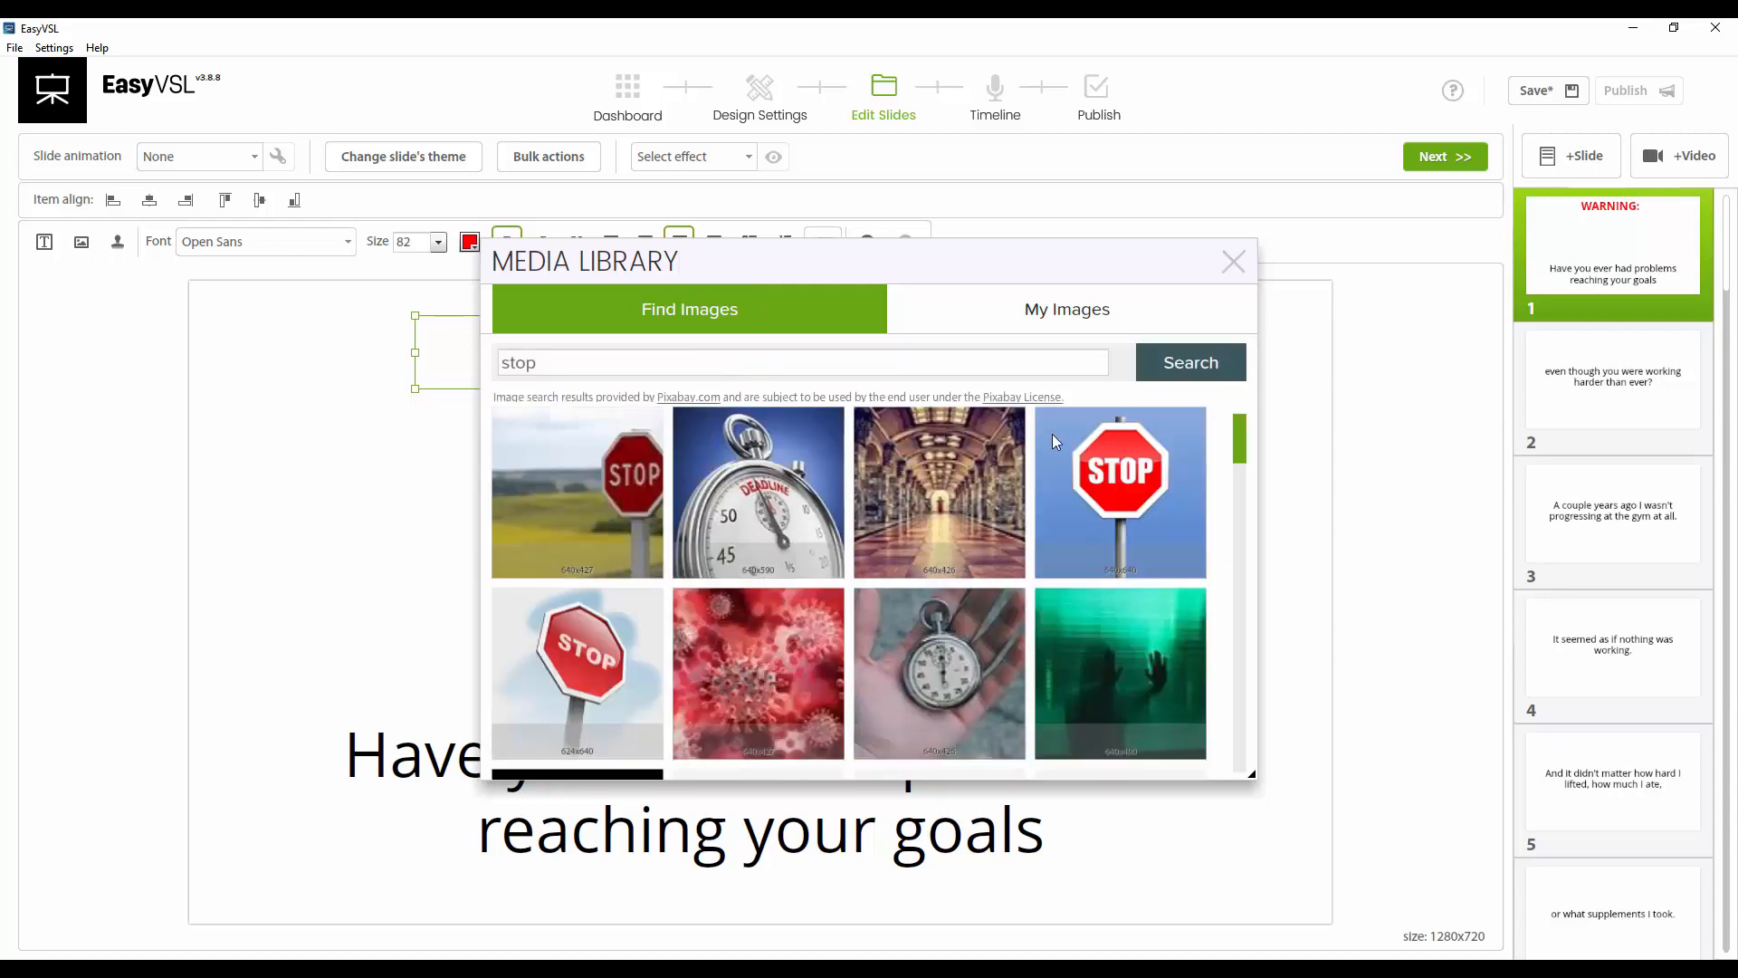
pyautogui.moveTo(1073, 443)
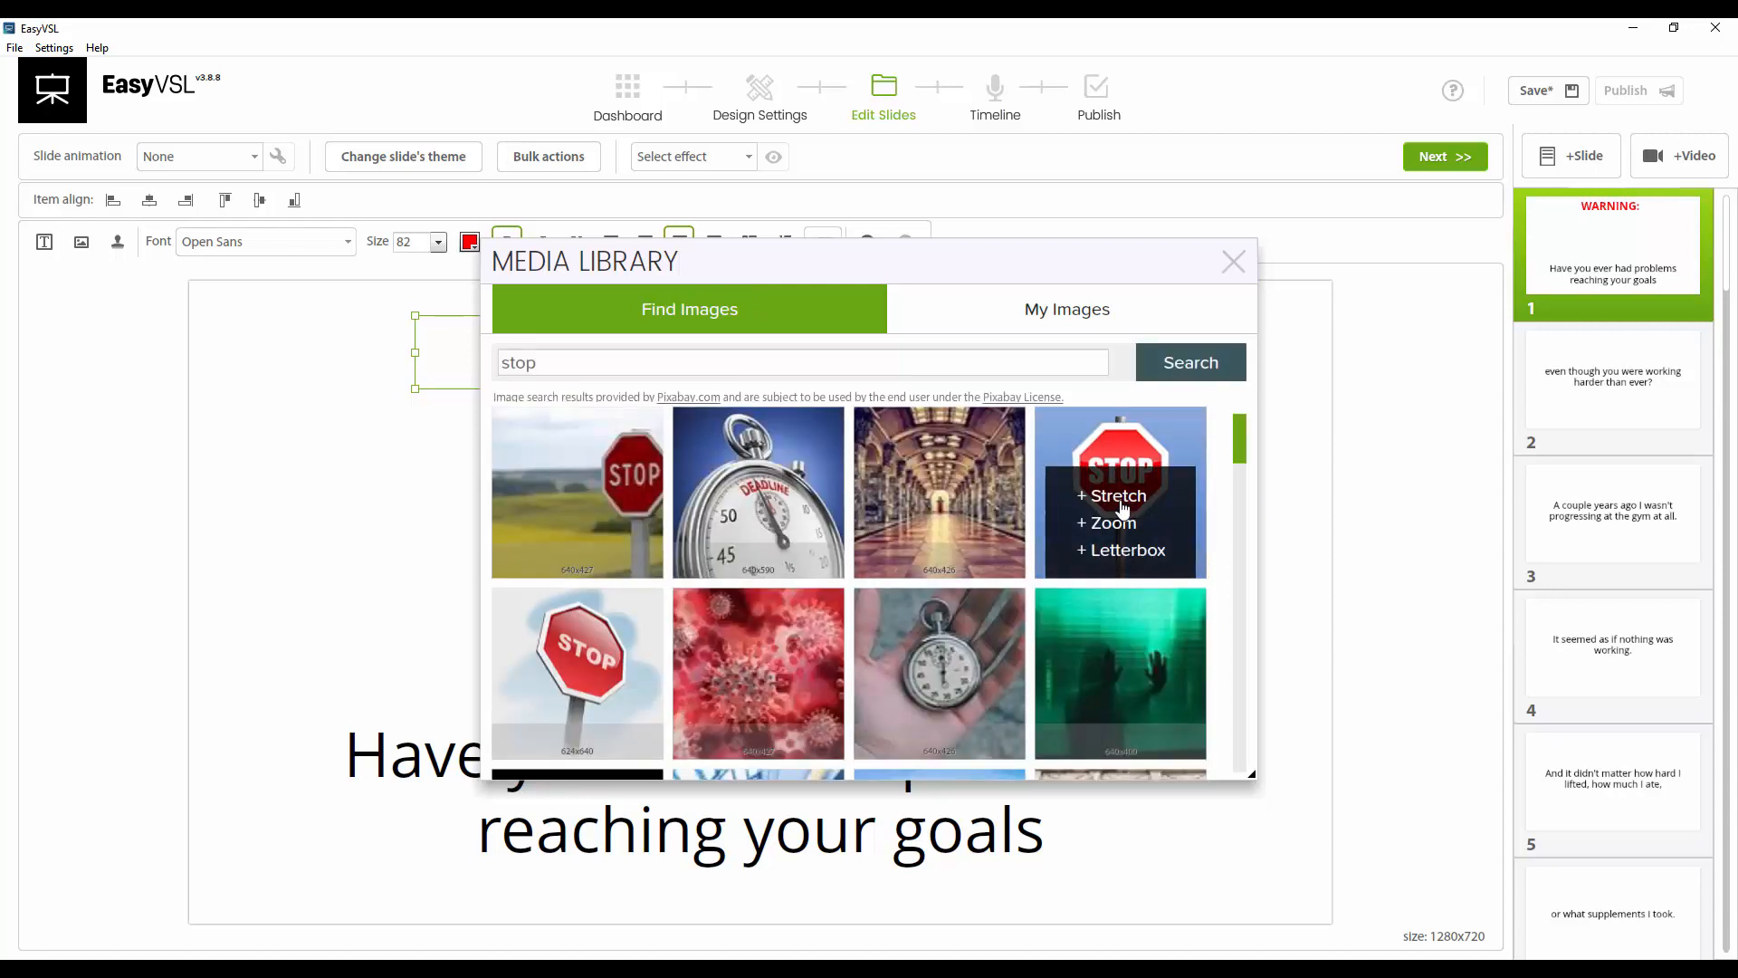
pyautogui.click(1123, 552)
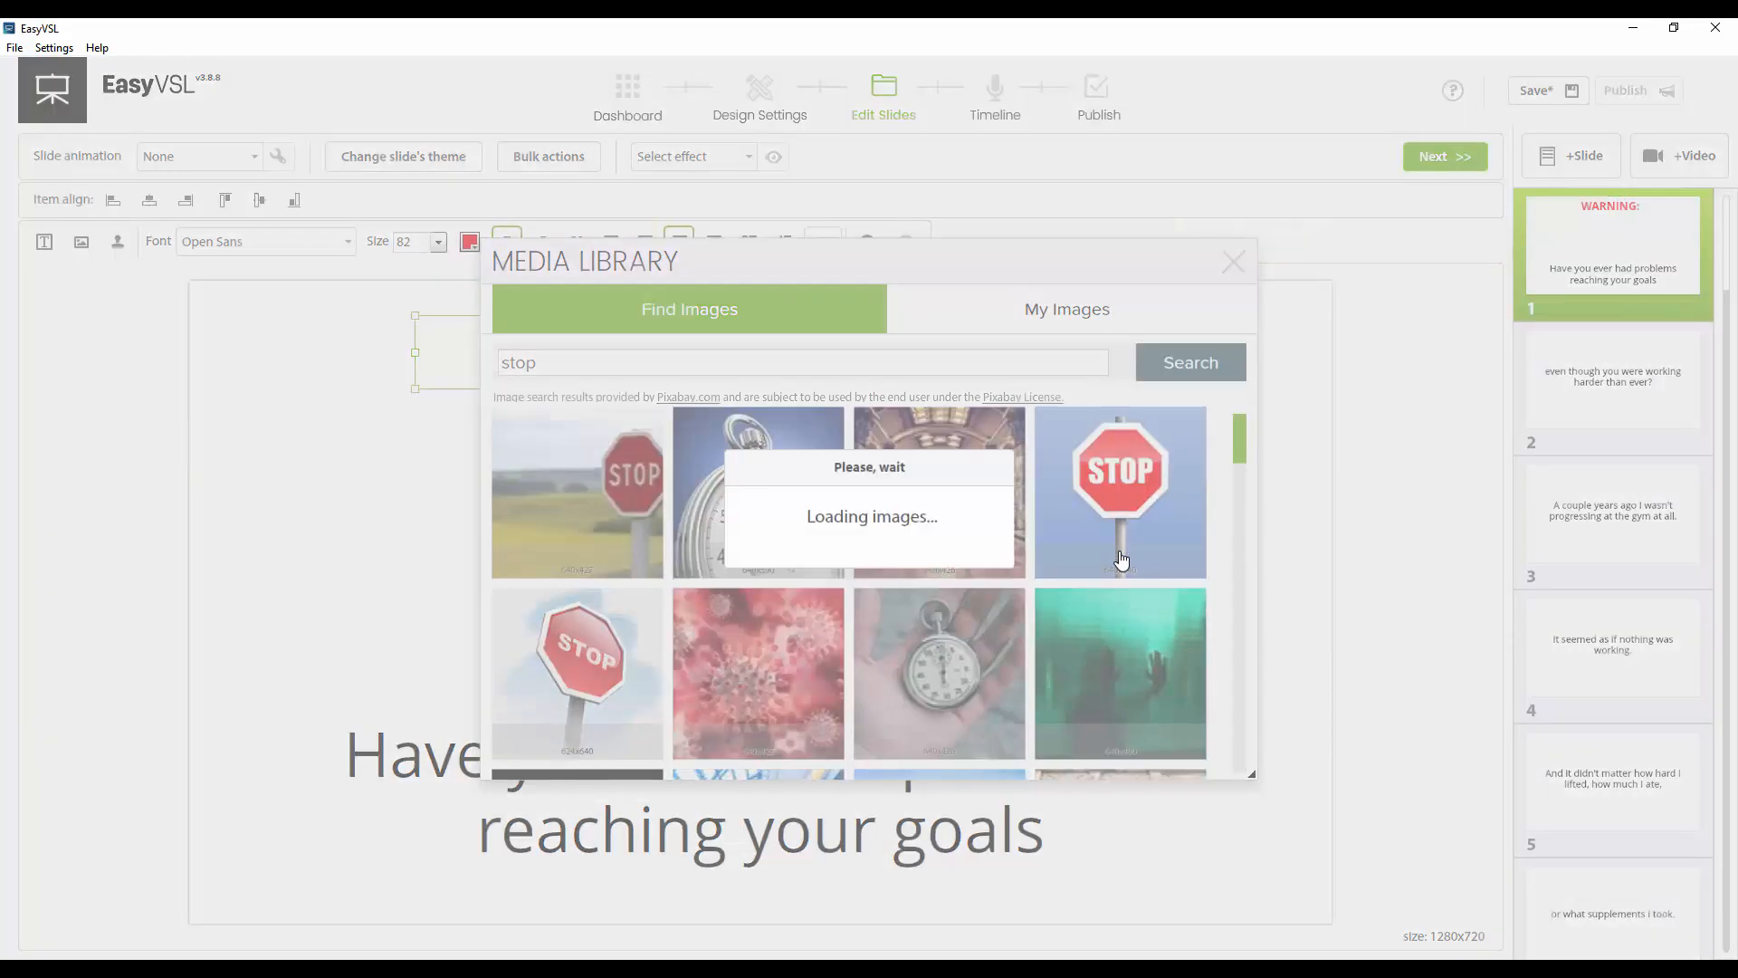
pyautogui.click(1233, 262)
# Shrink the stop sign image and place it between the 'WARNING:' heading and the main text
pyautogui.moveTo(740, 557); pyautogui.dragTo(721, 591)
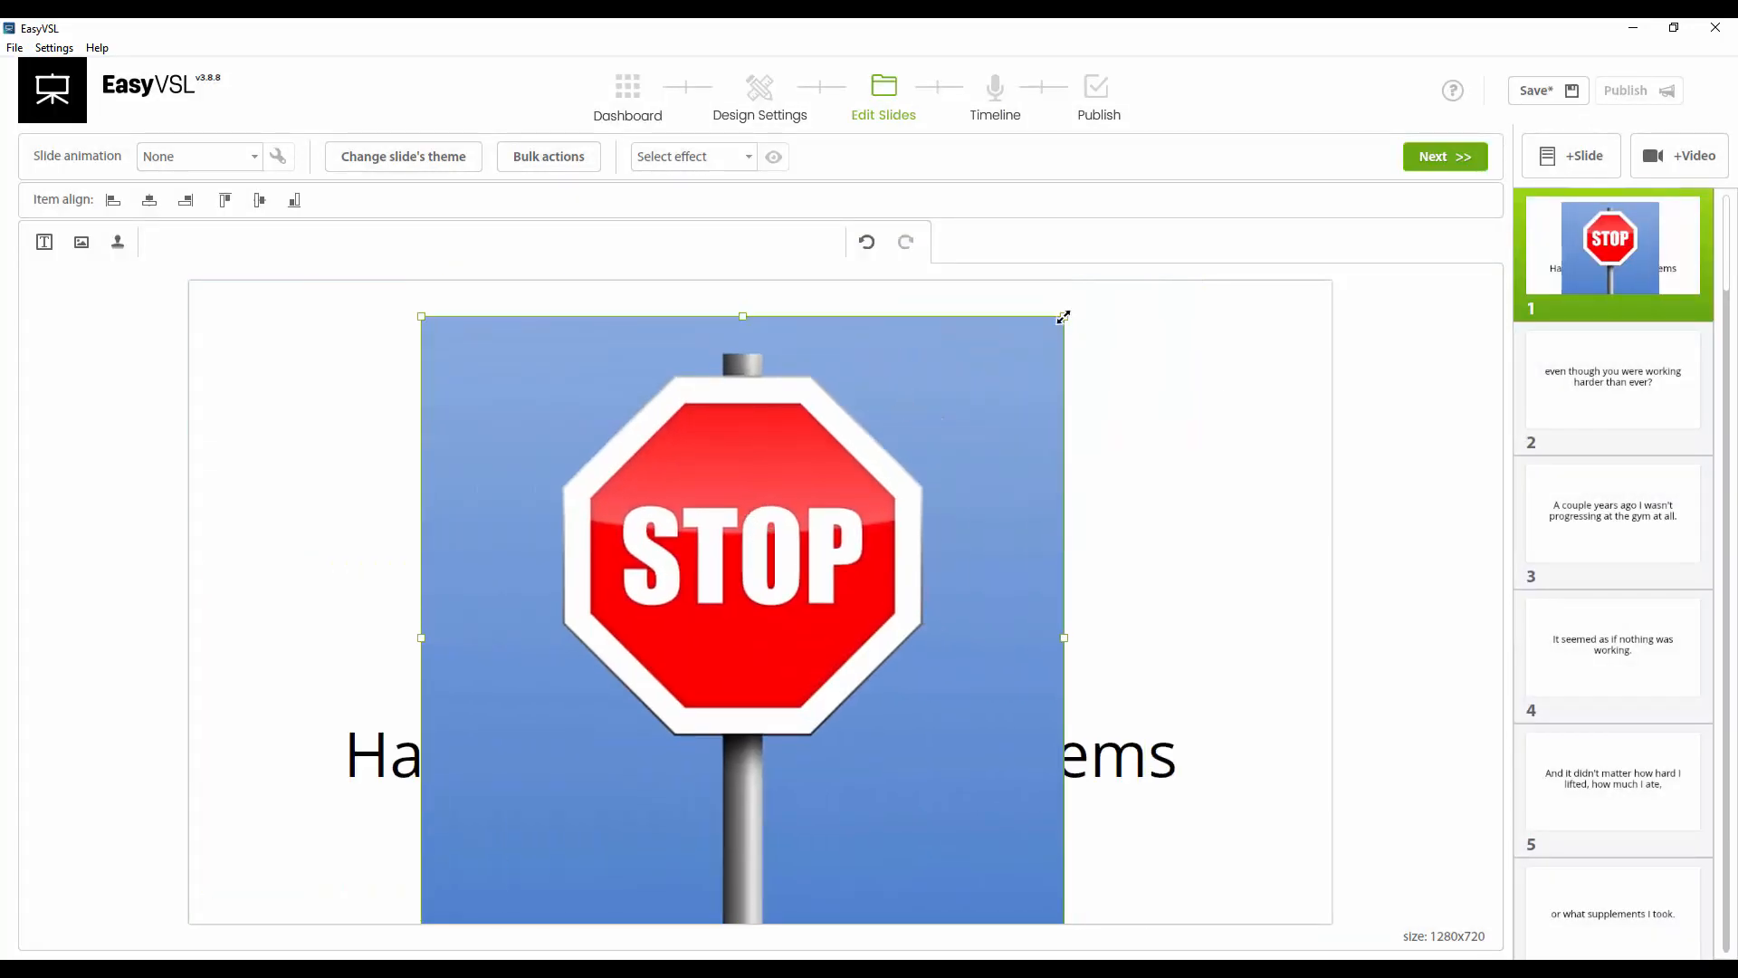
pyautogui.moveTo(1064, 317); pyautogui.dragTo(679, 698)
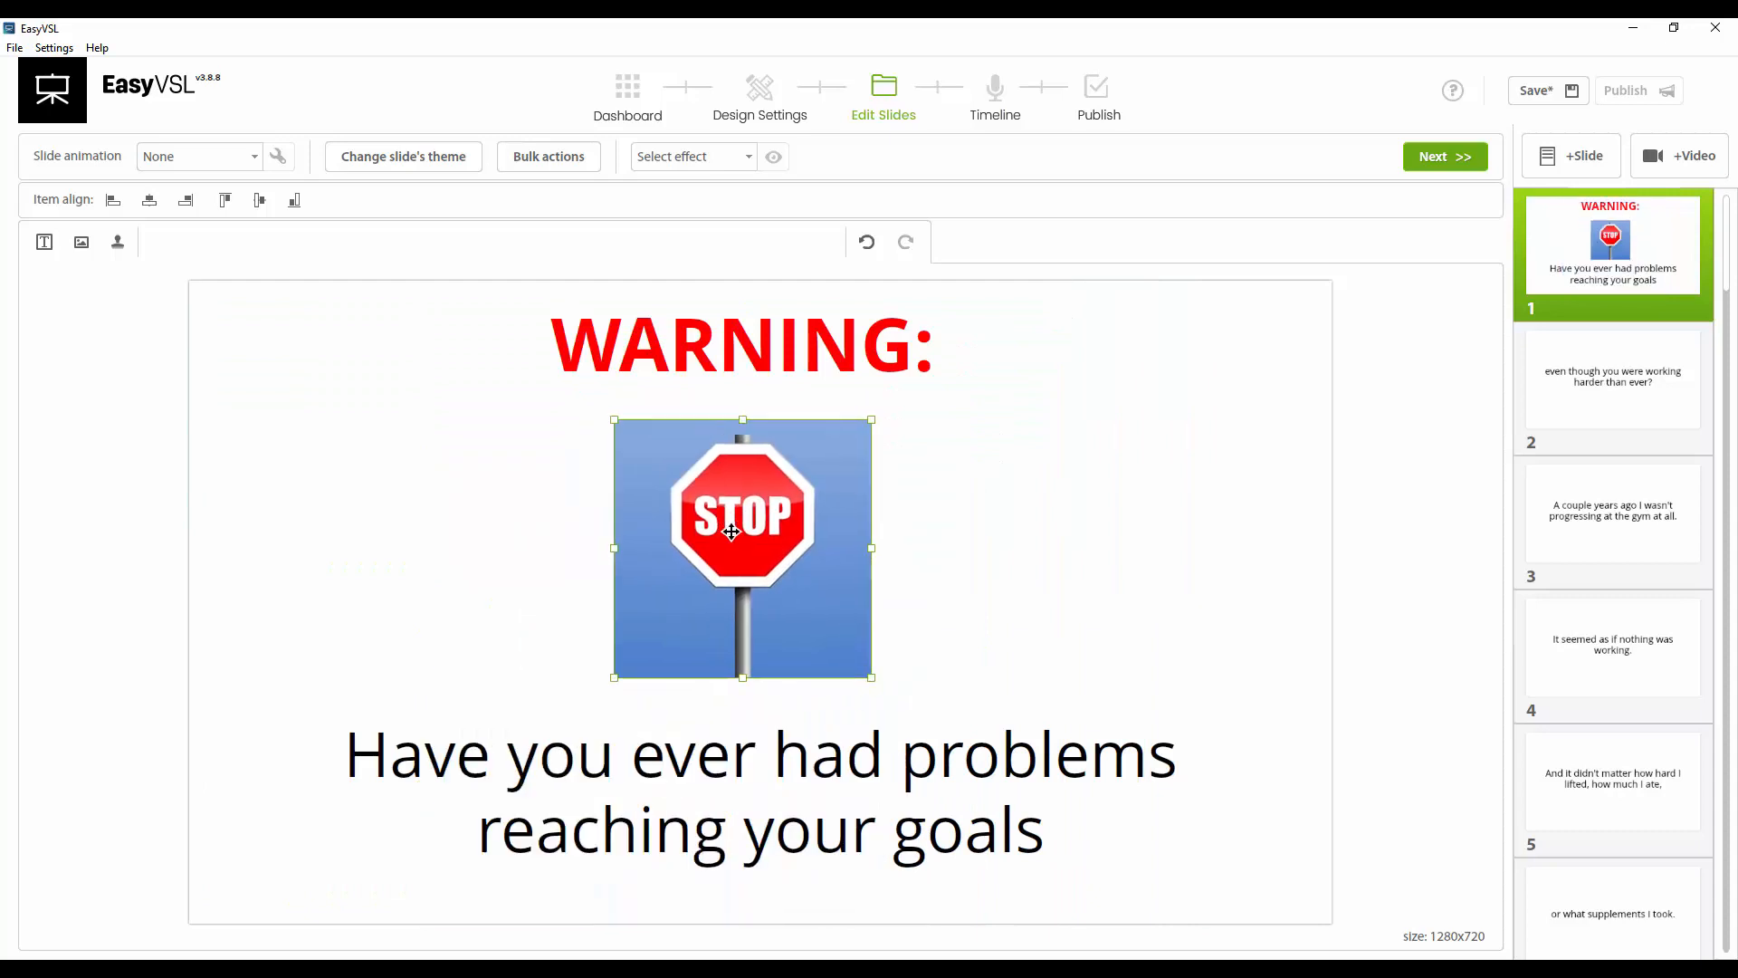